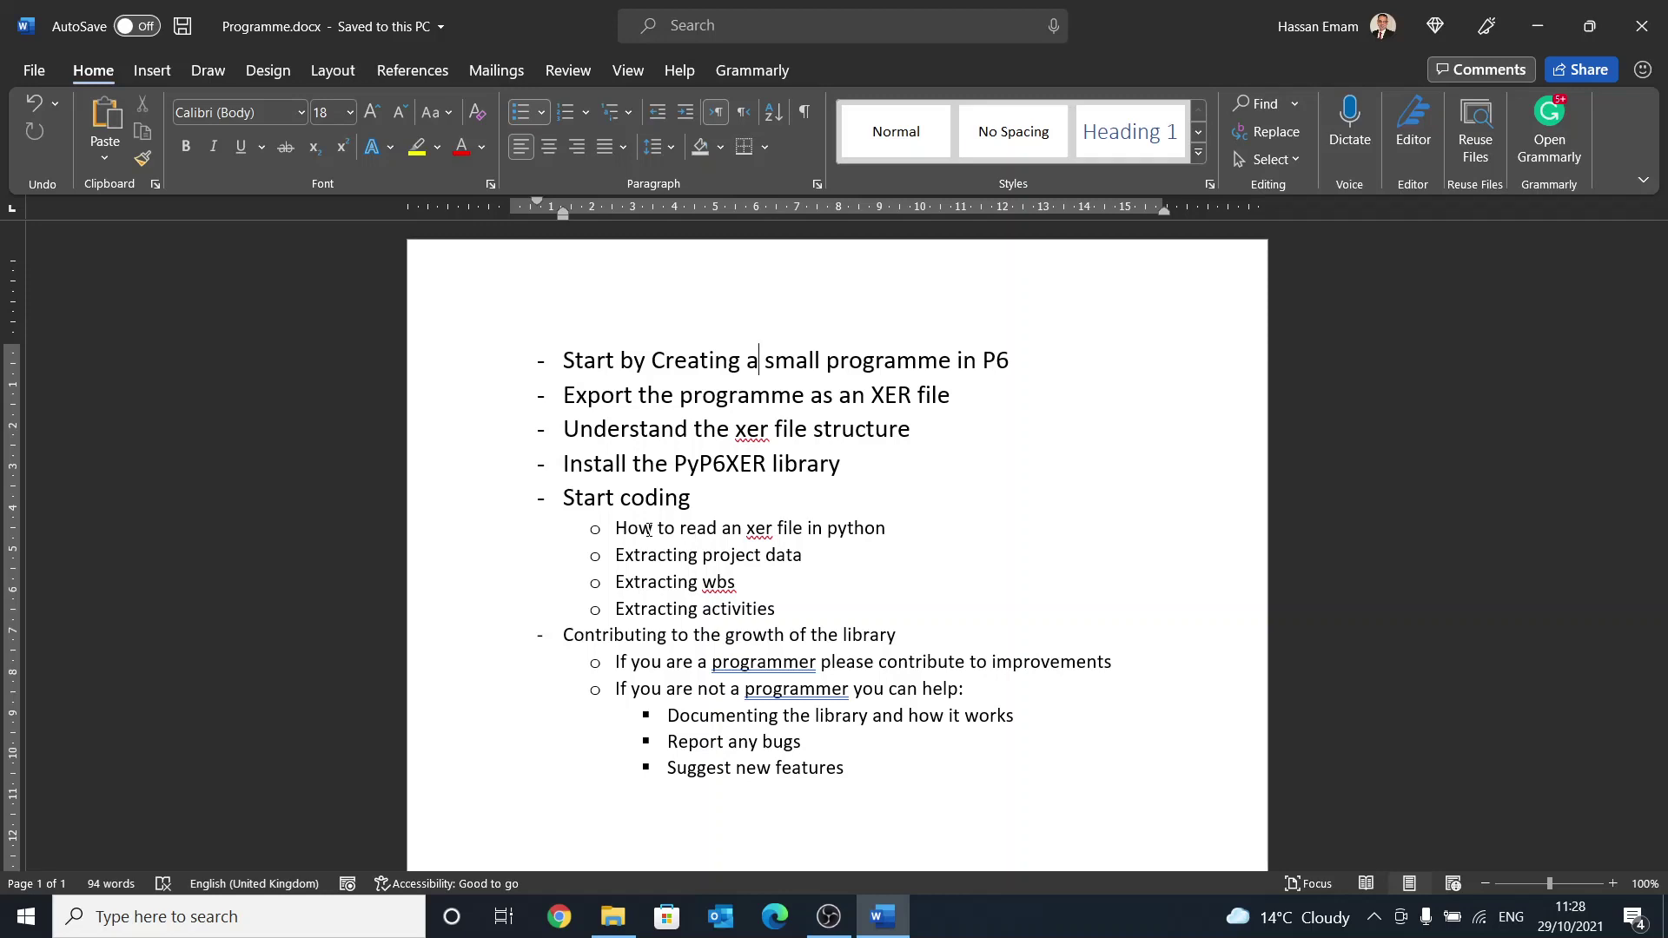
Step: Point out the first step of the tutorial plan in Programme.docx
click(759, 360)
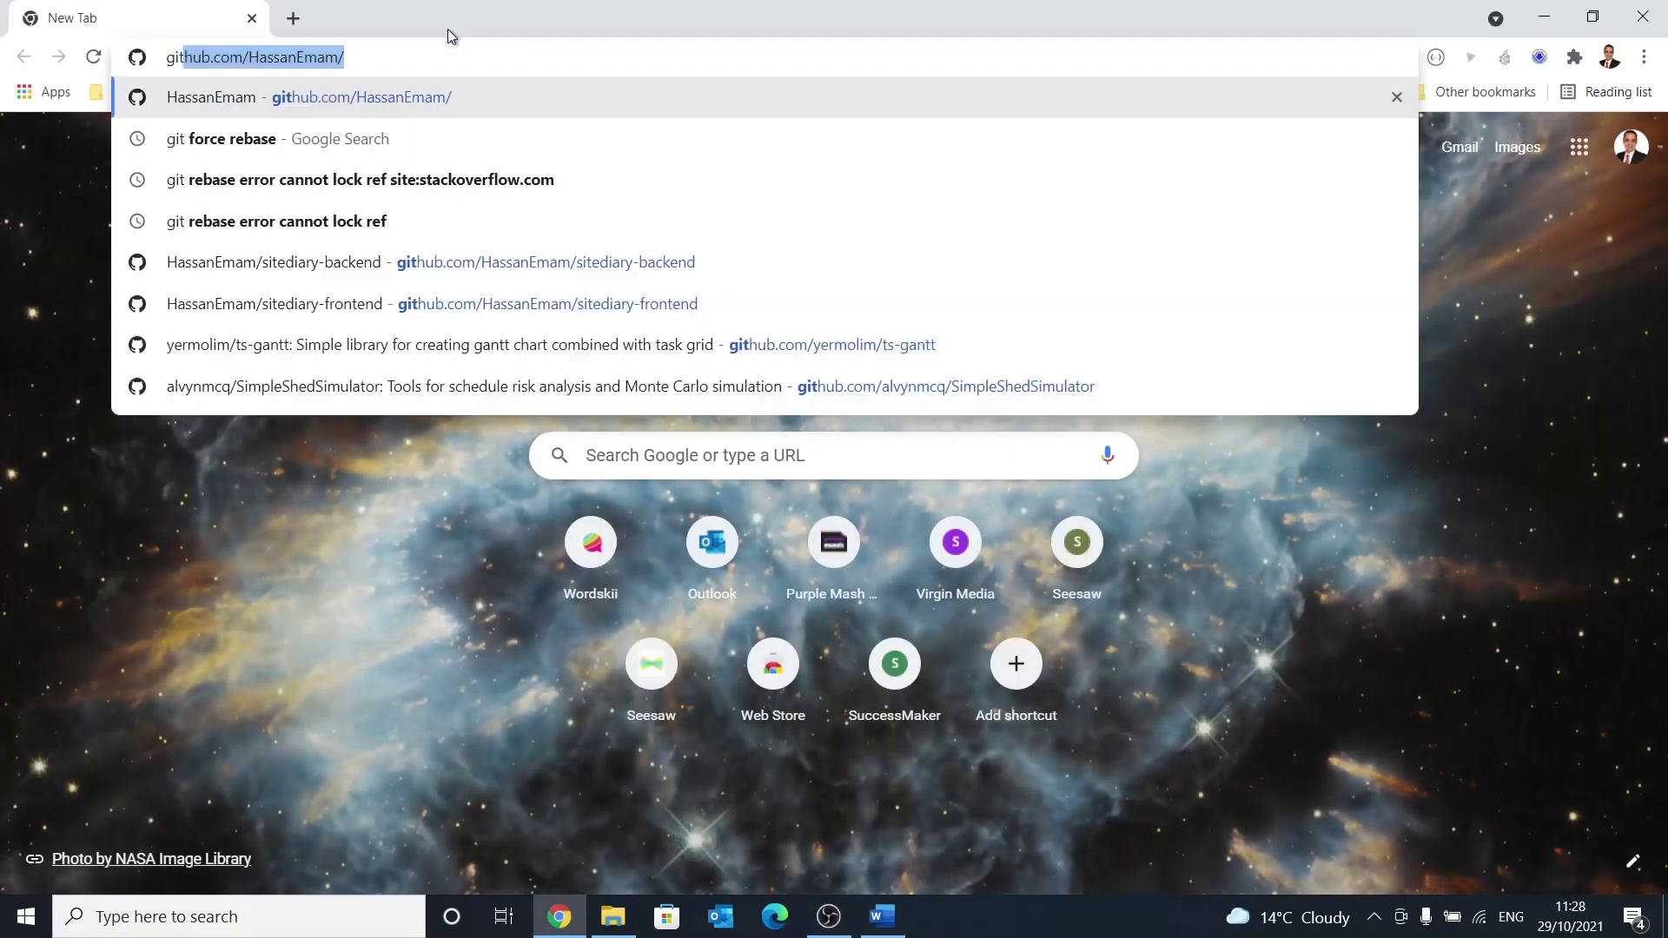
Step: Open the PyP6Xer repository page on GitHub and scroll through it
key(Right)
text(Py)
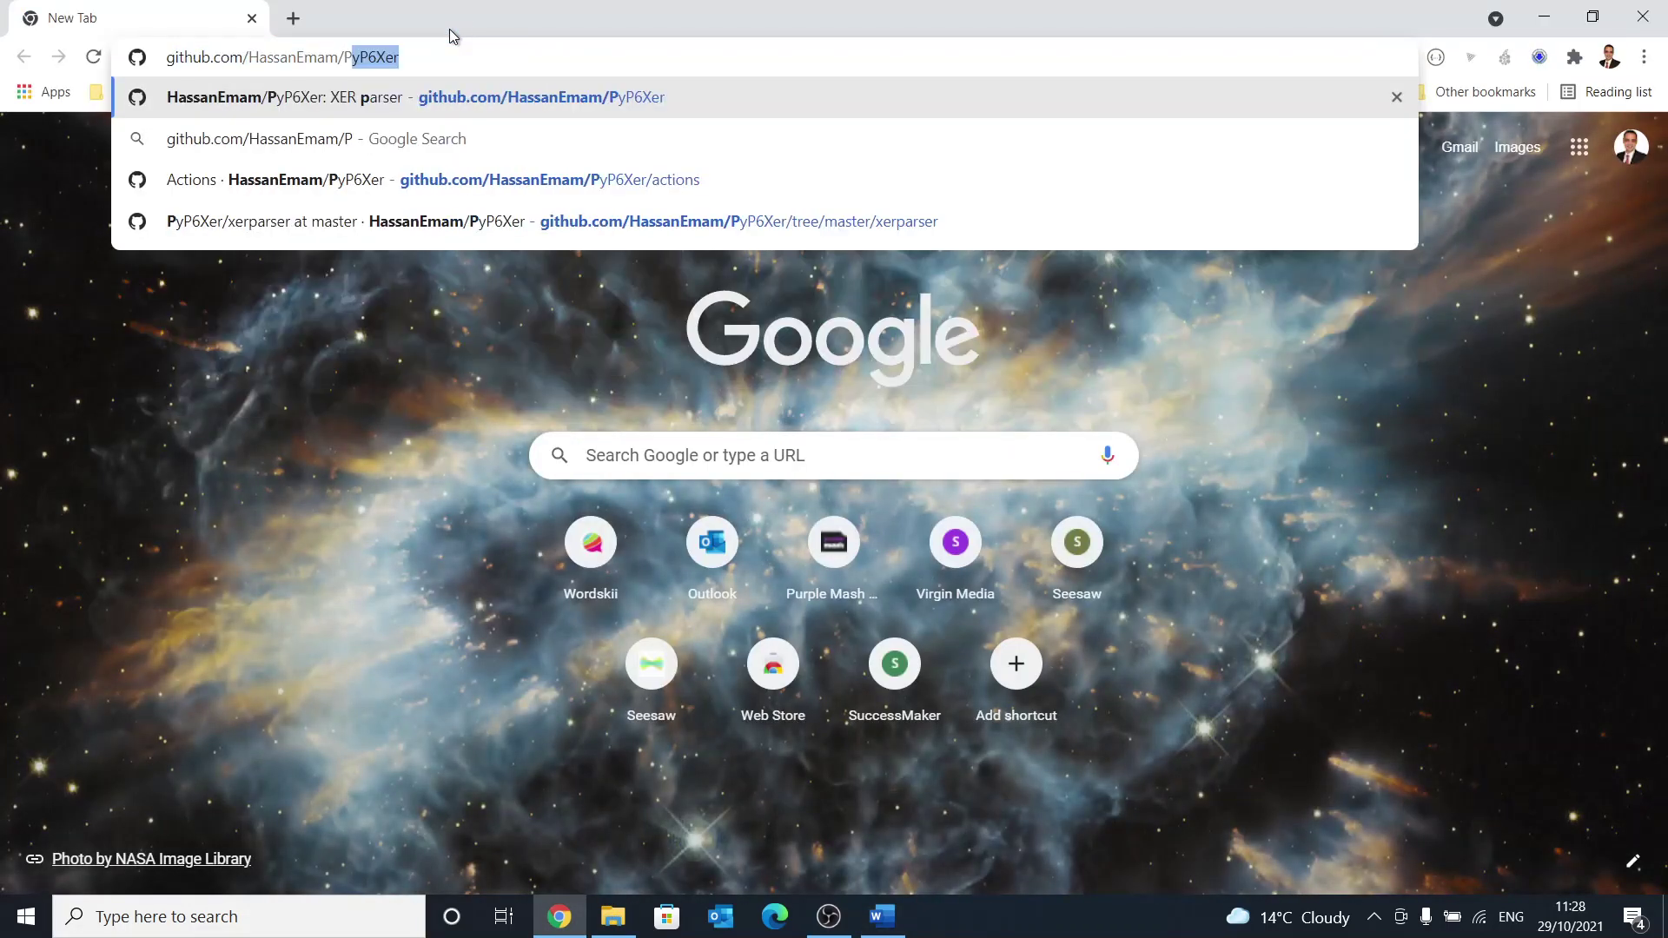
key(Return)
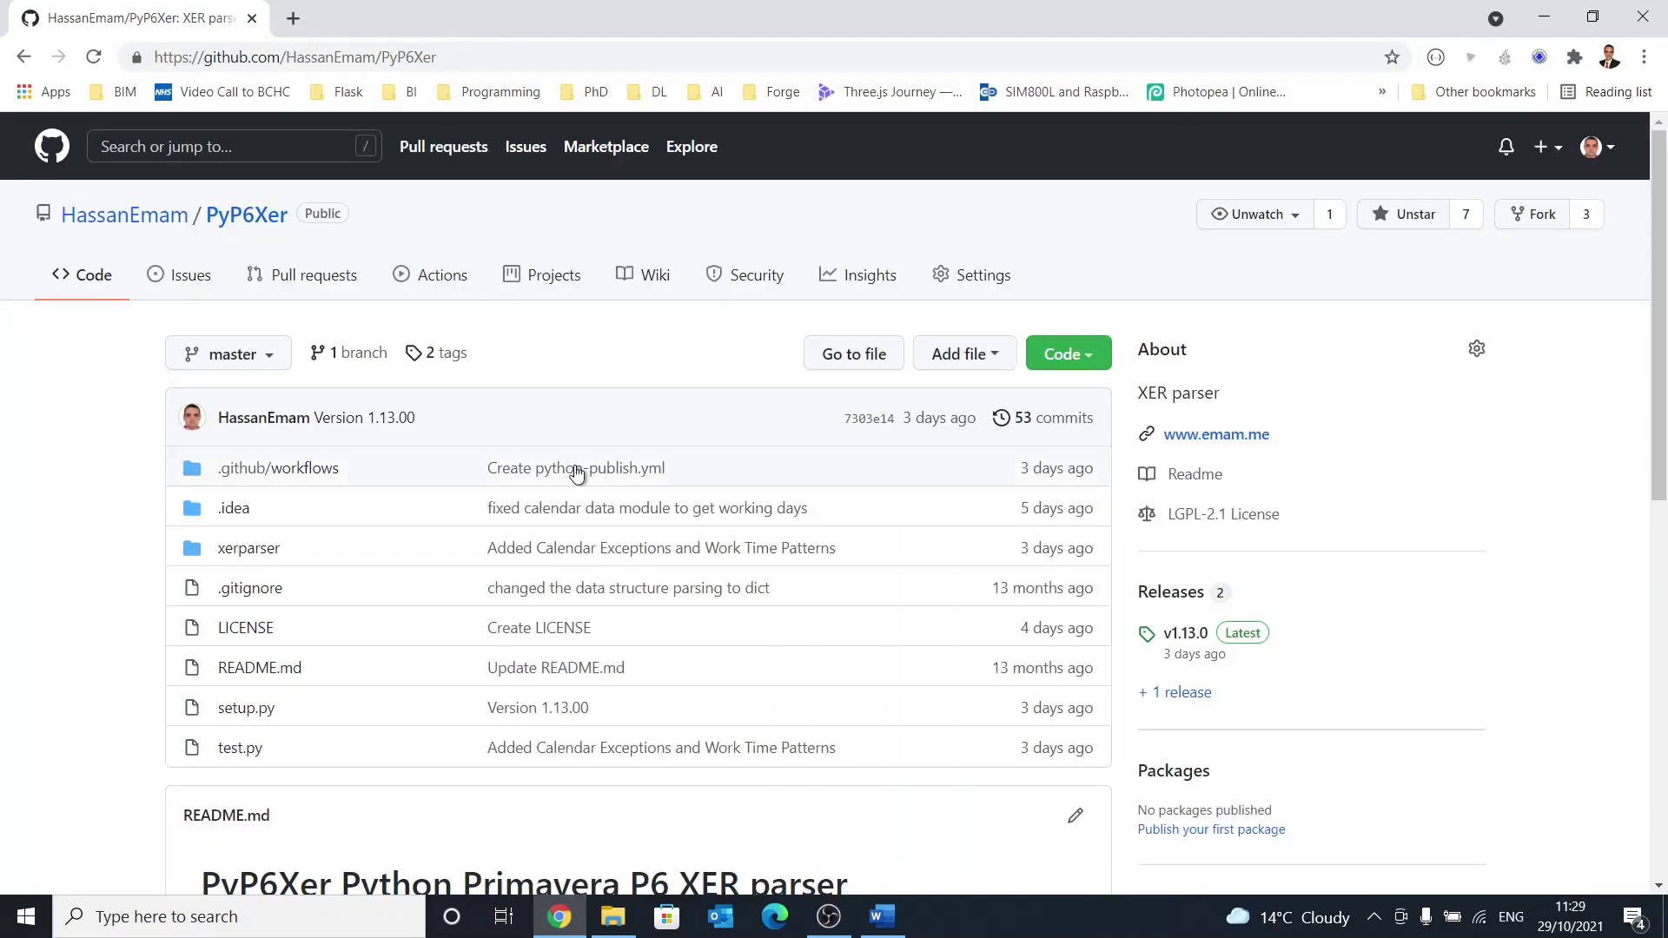
scroll(597, 505, down, 1)
scroll(591, 499, down, 2)
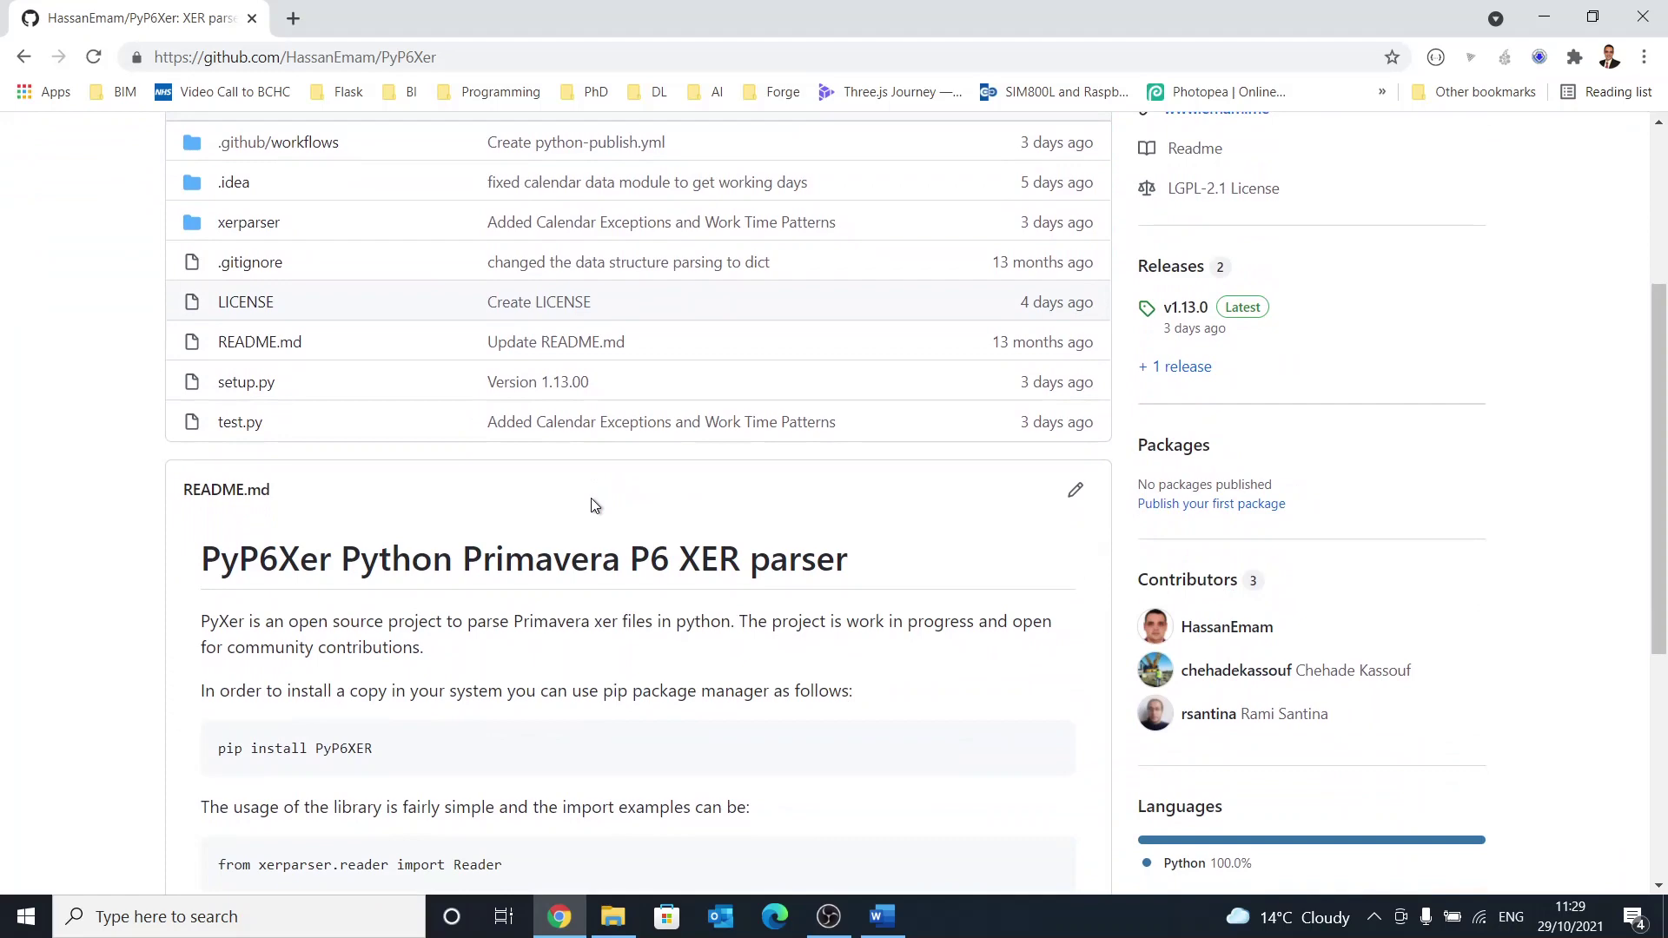
scroll(591, 498, up, 1)
Step: View xerparser/reader.py, then the Issues list showing 0 open and 3 closed
click(230, 331)
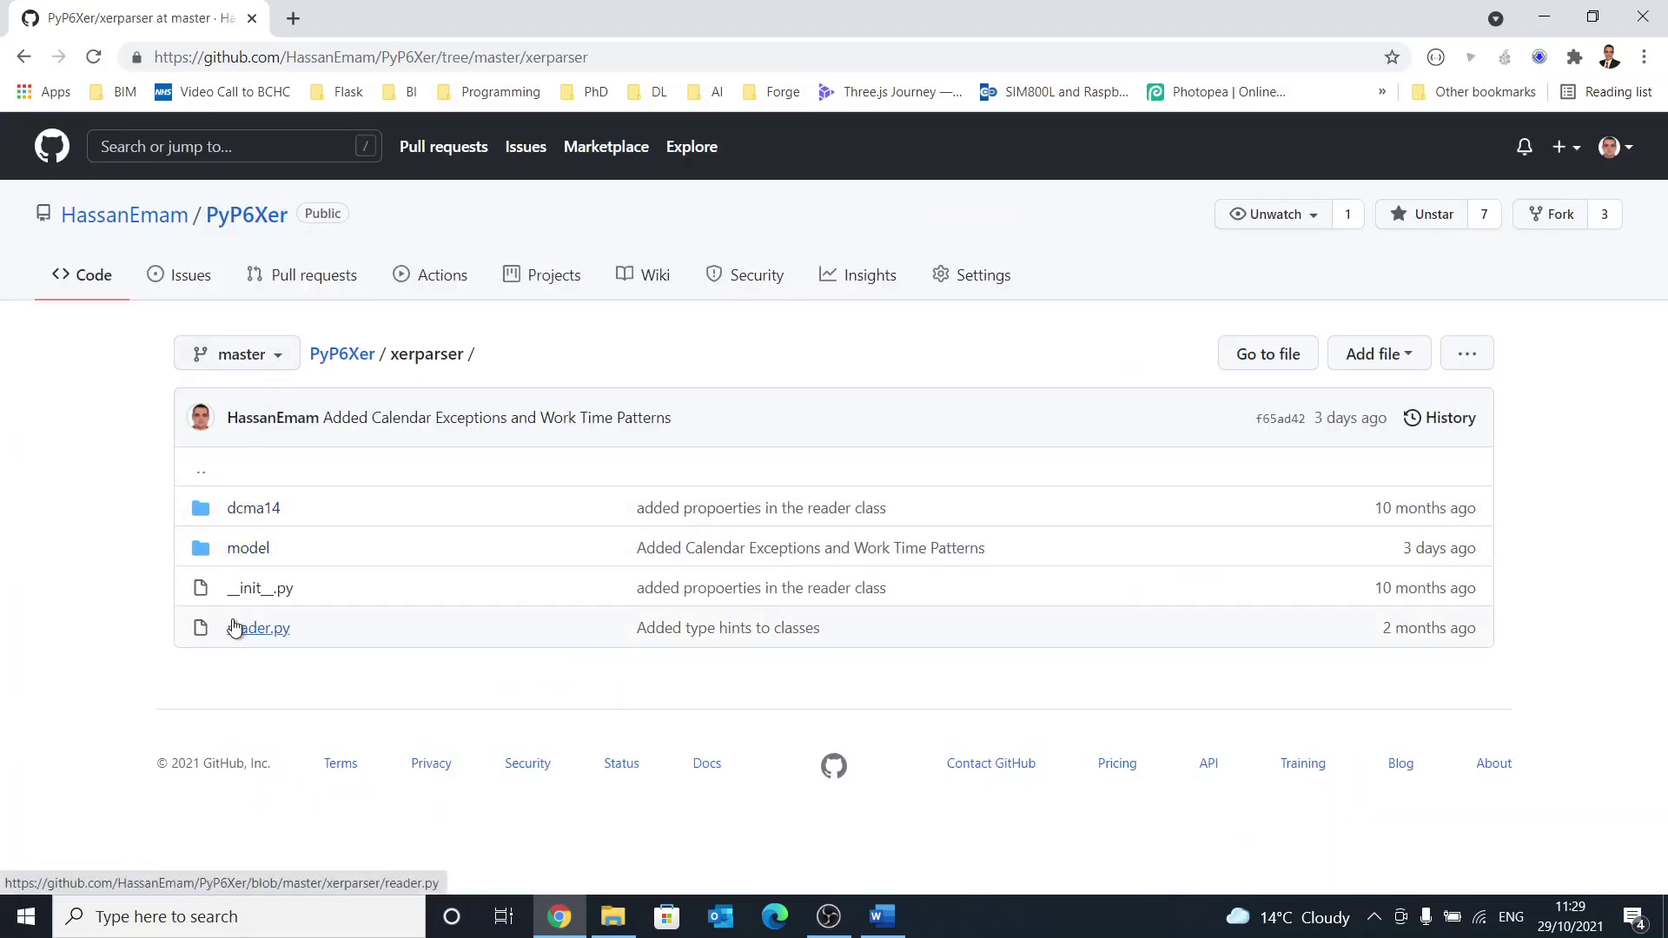
click(231, 627)
scroll(518, 488, down, 7)
scroll(517, 489, up, 8)
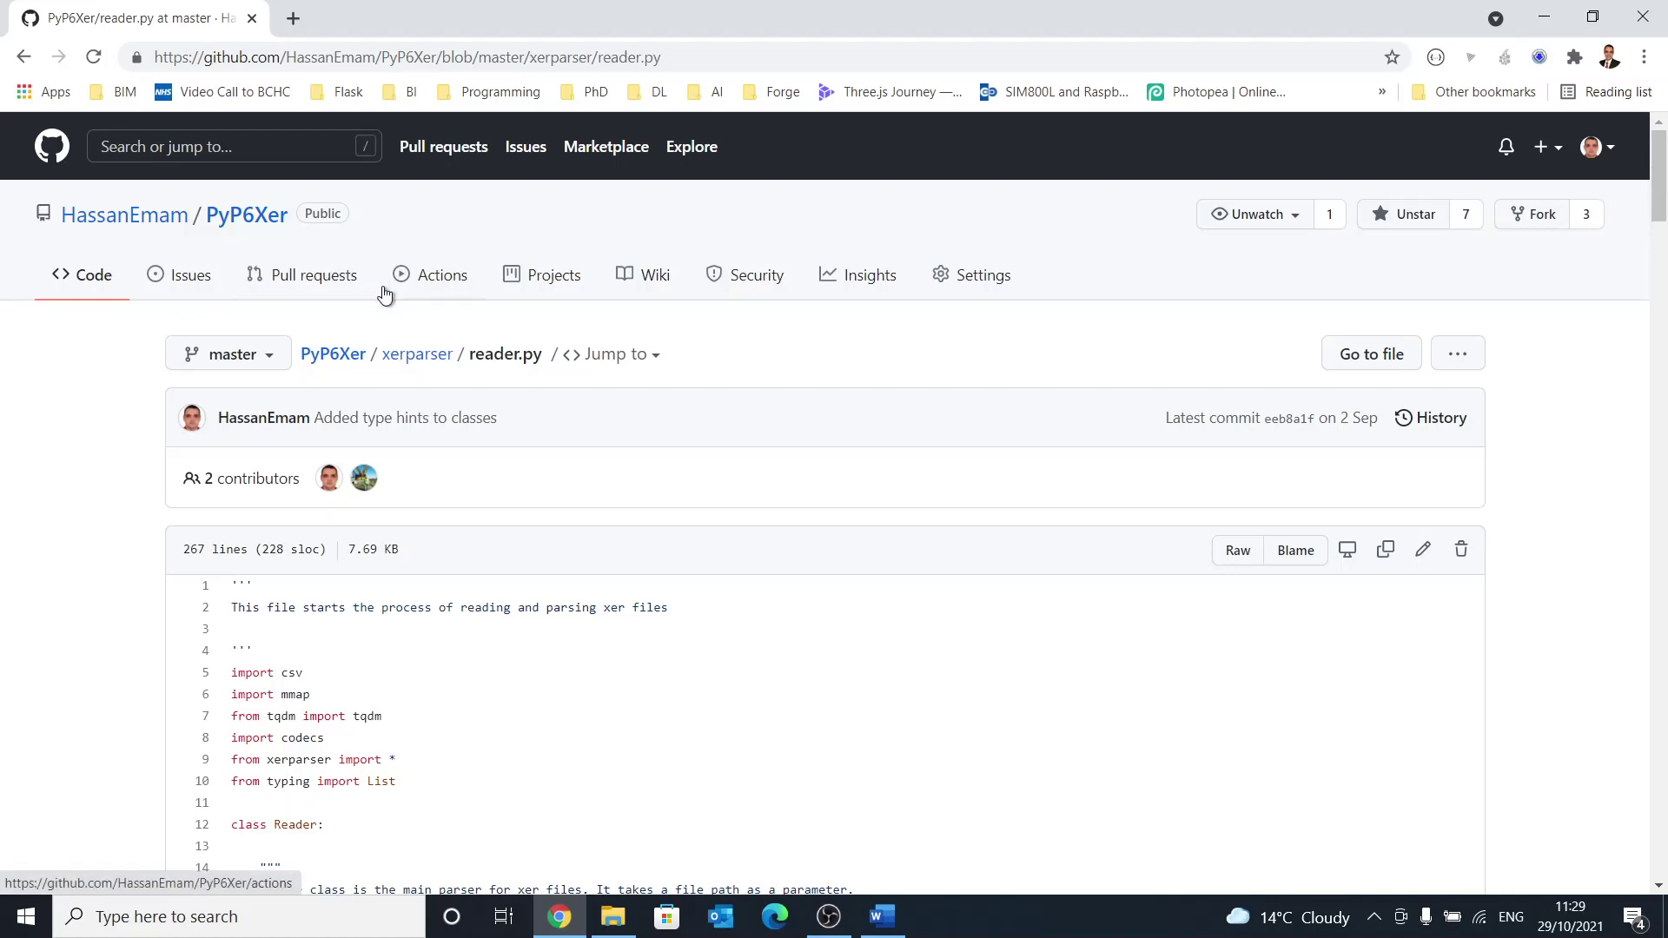
click(205, 283)
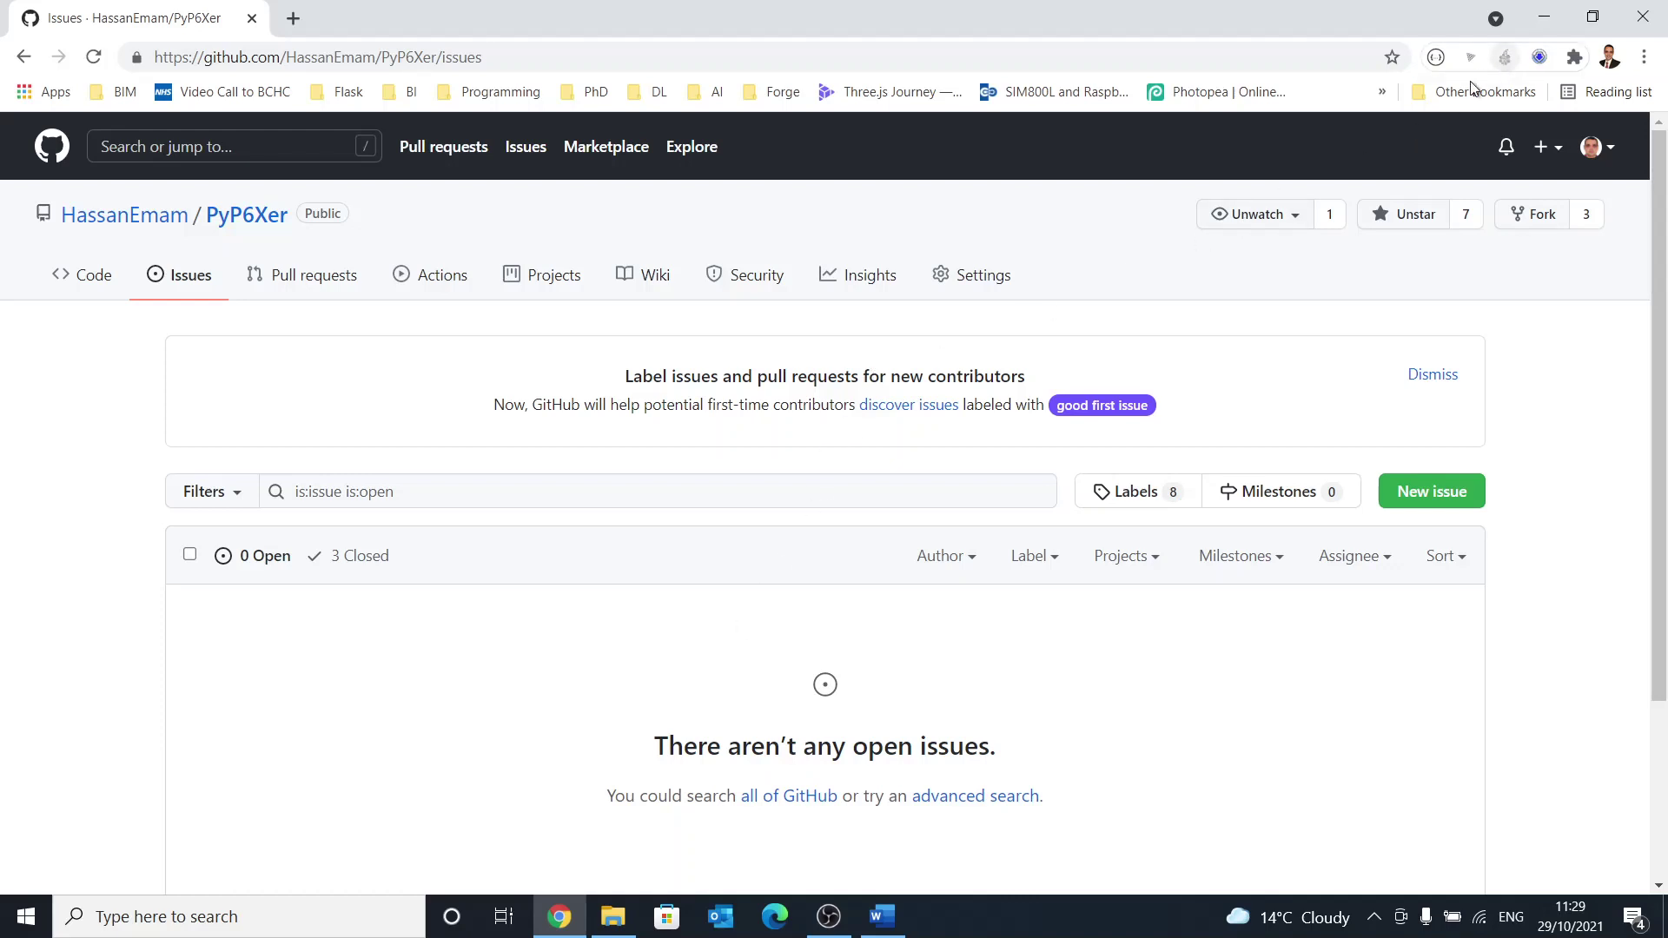
Step: Launch P6 Professional 20 from Start, log in with the account password, and dismiss the warning
click(3, 923)
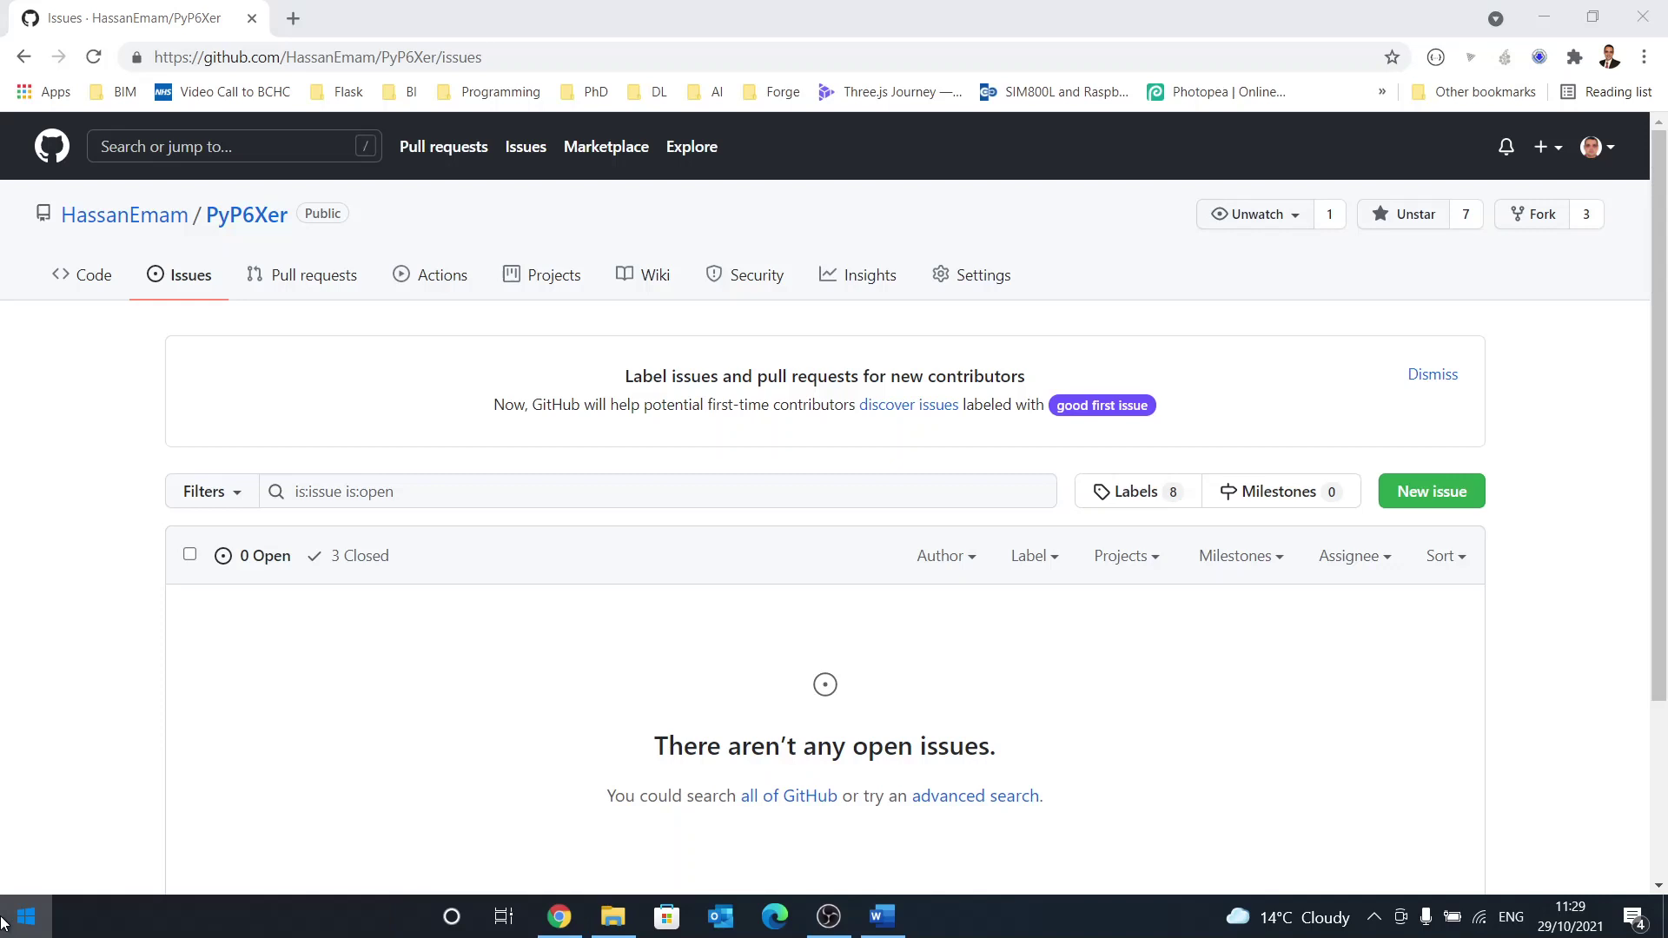
text(Pri)
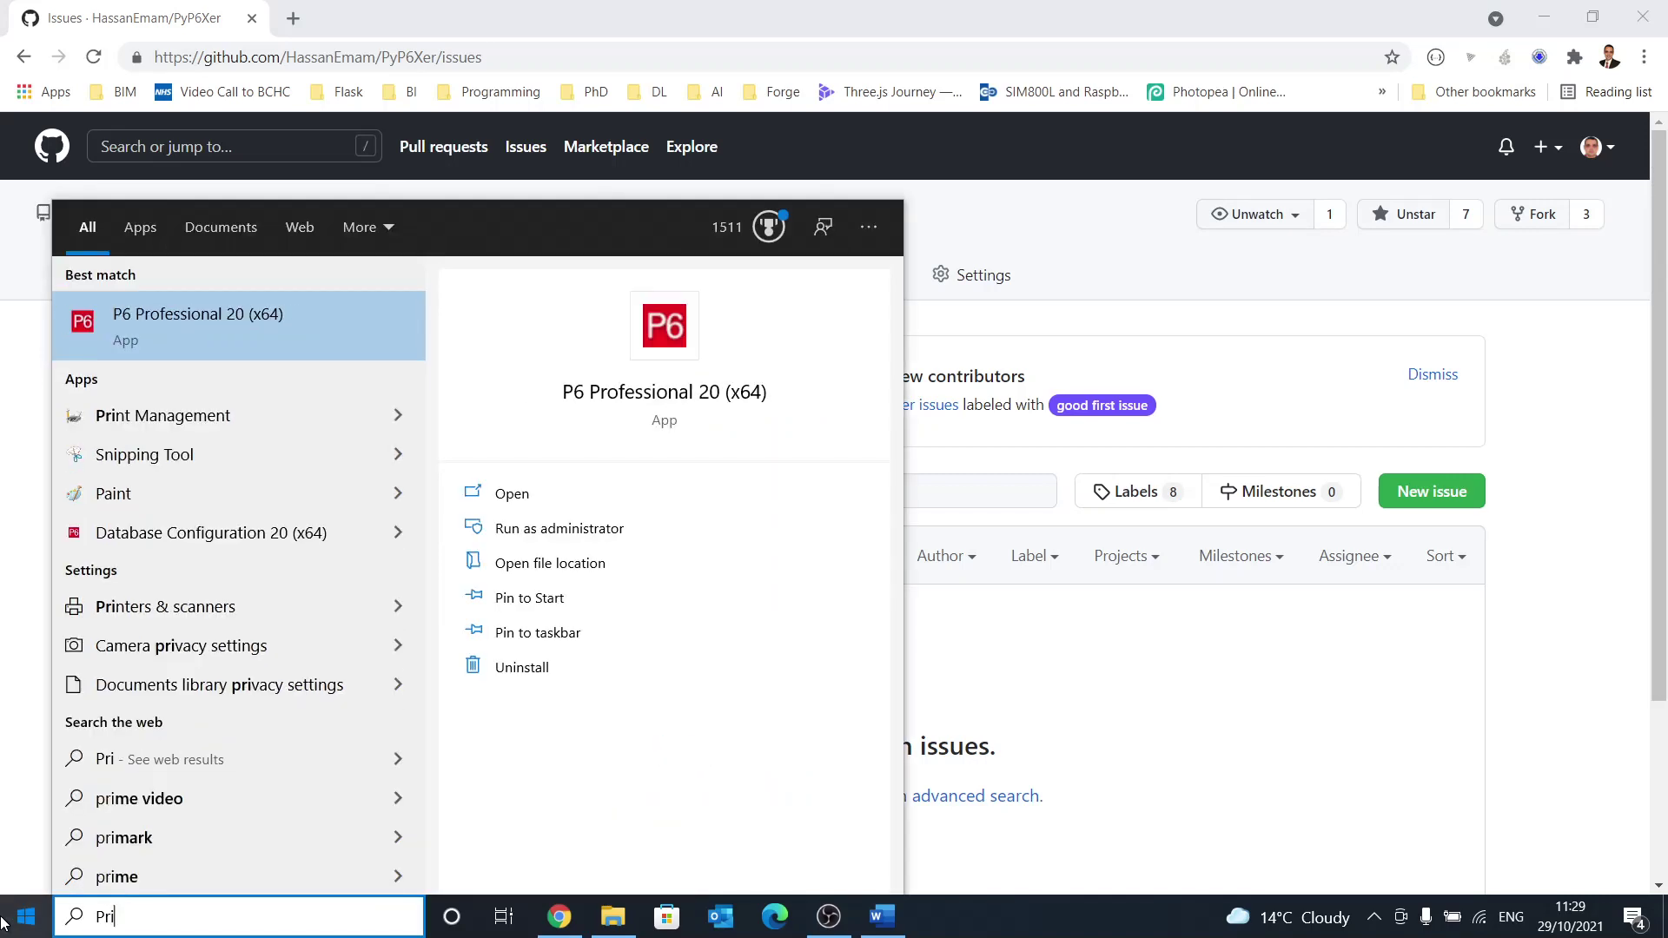
text(m)
key(Down)
key(Return)
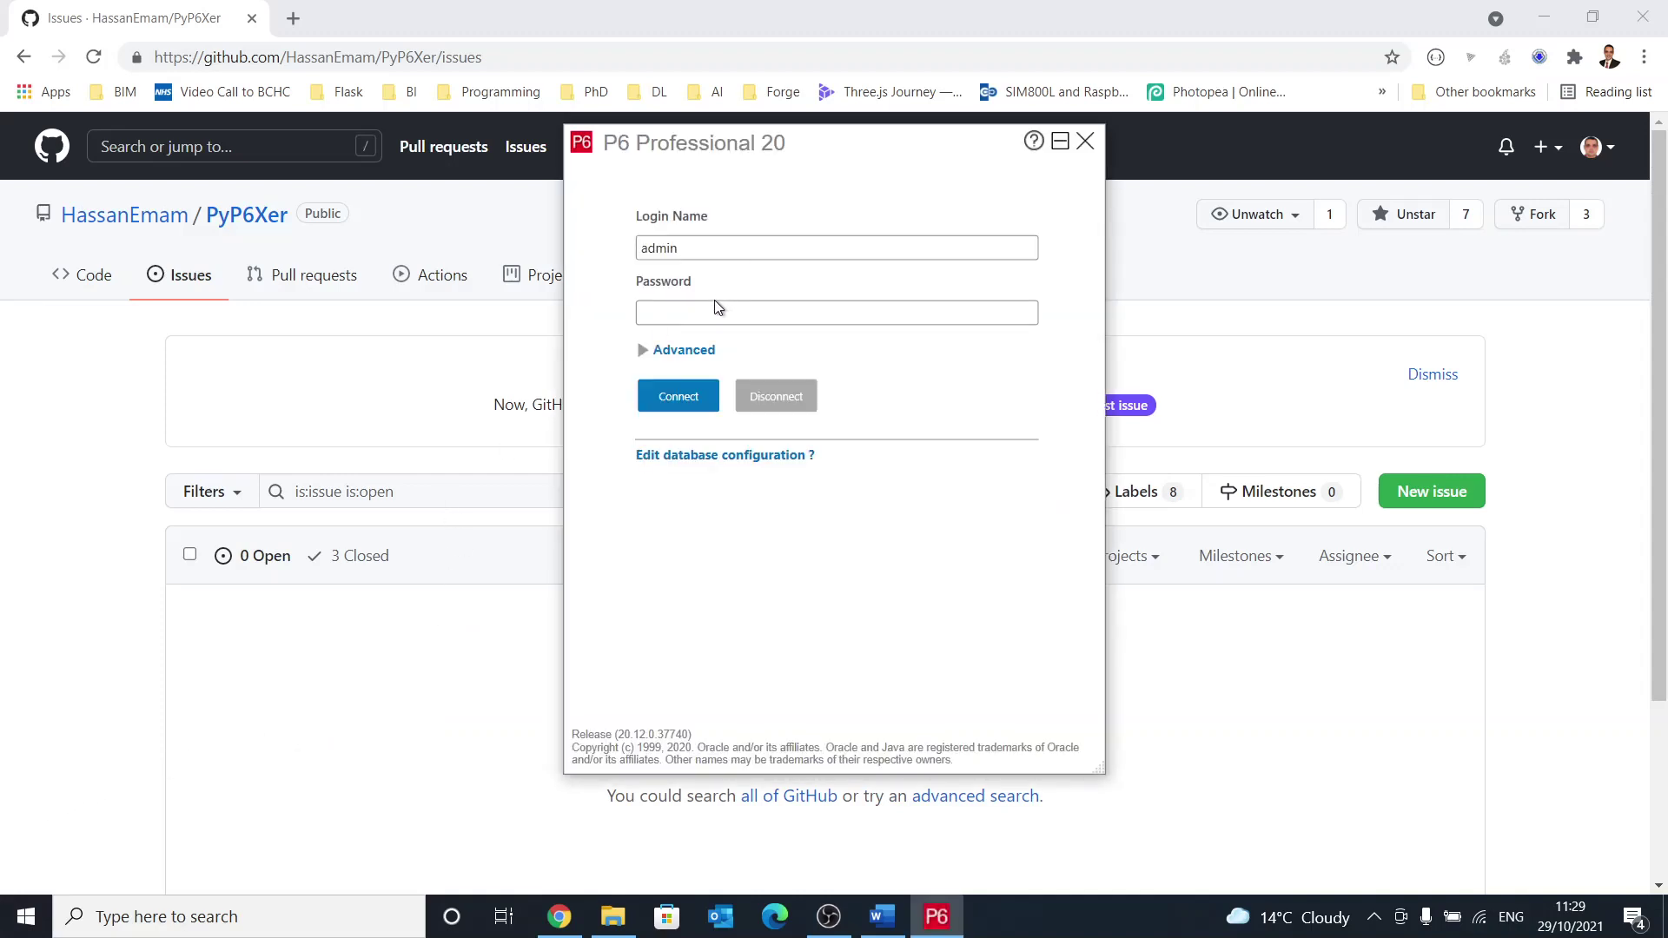
click(718, 308)
text(admin)
key(Return)
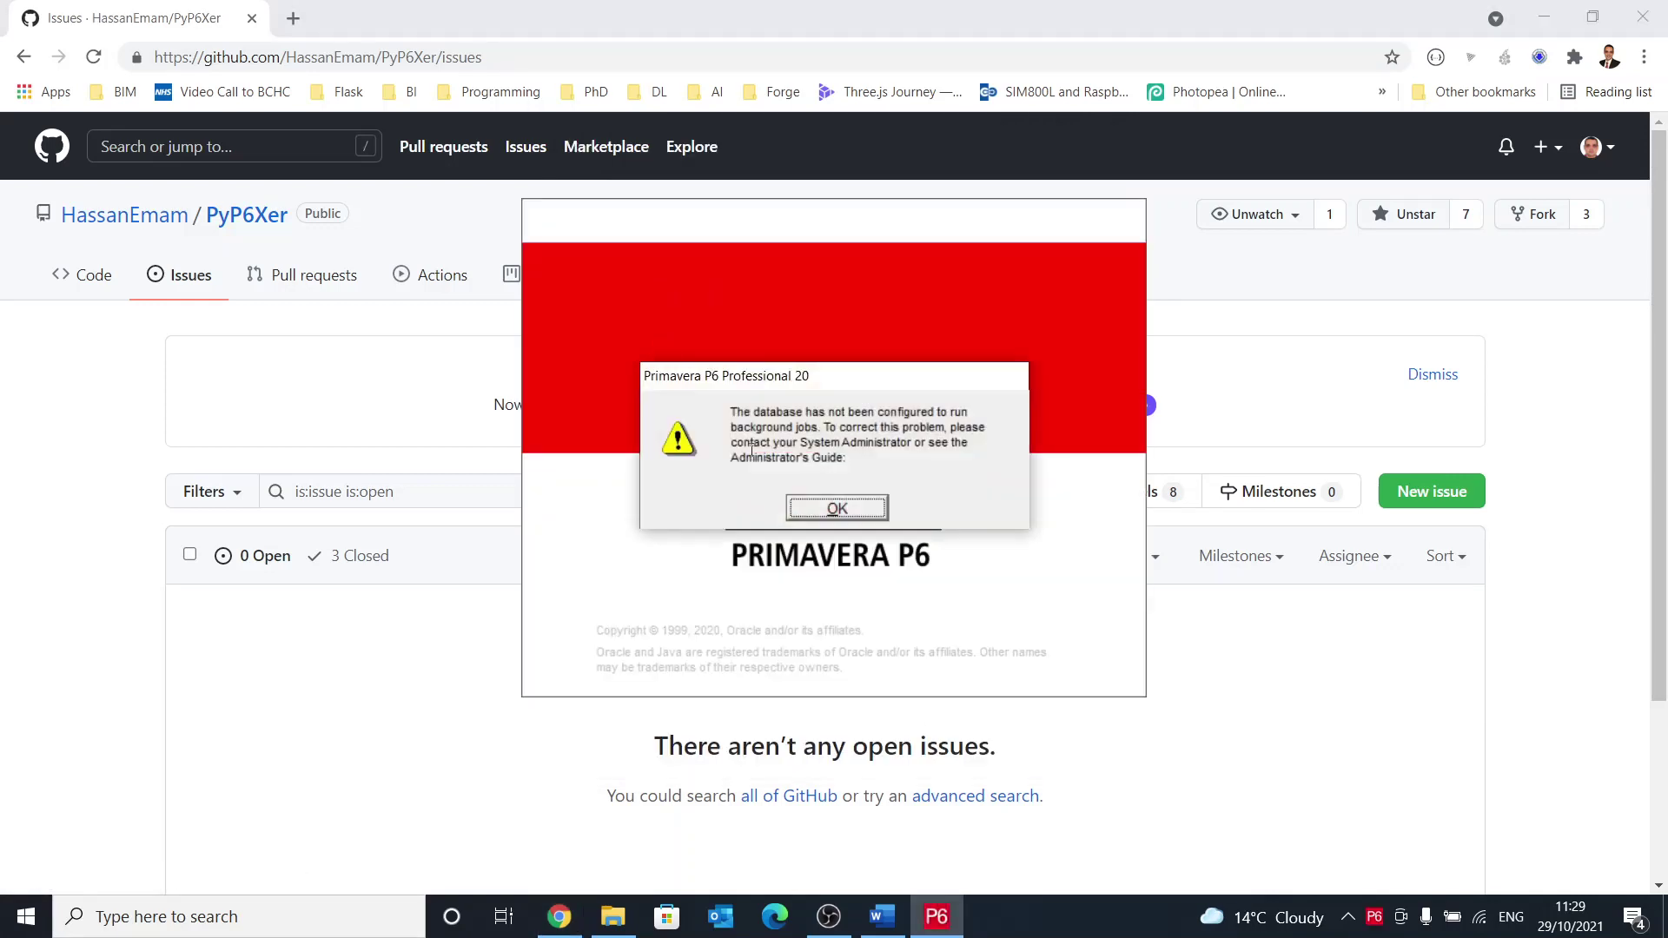
click(762, 479)
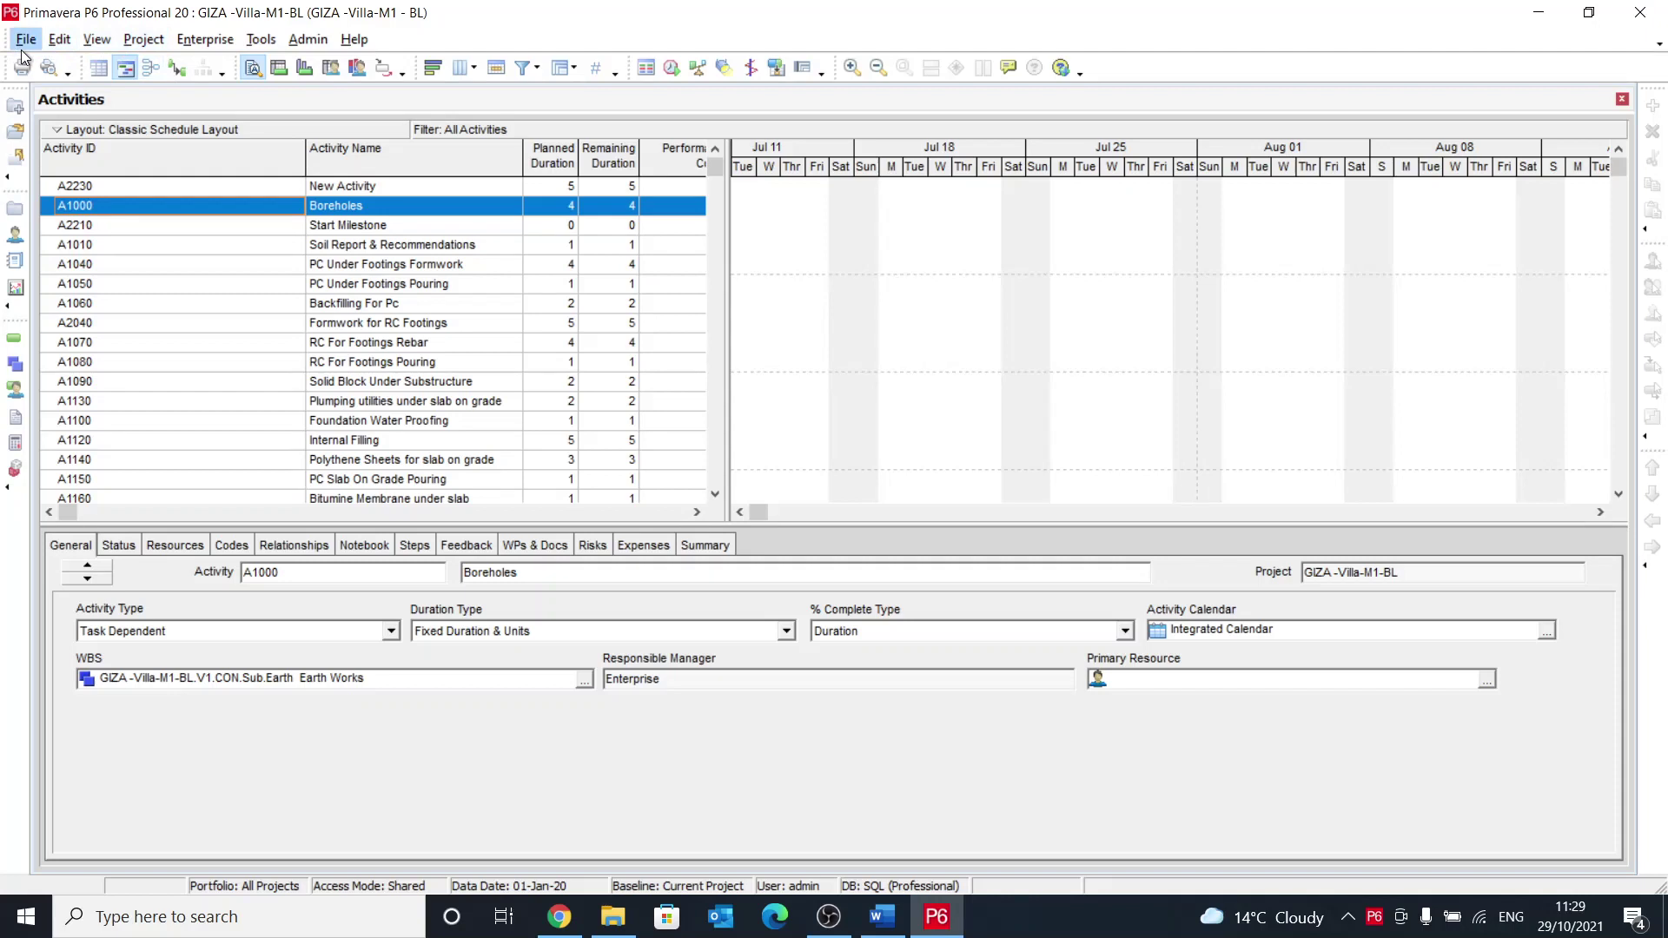
Step: Close all open projects, confirming the prompt
click(24, 43)
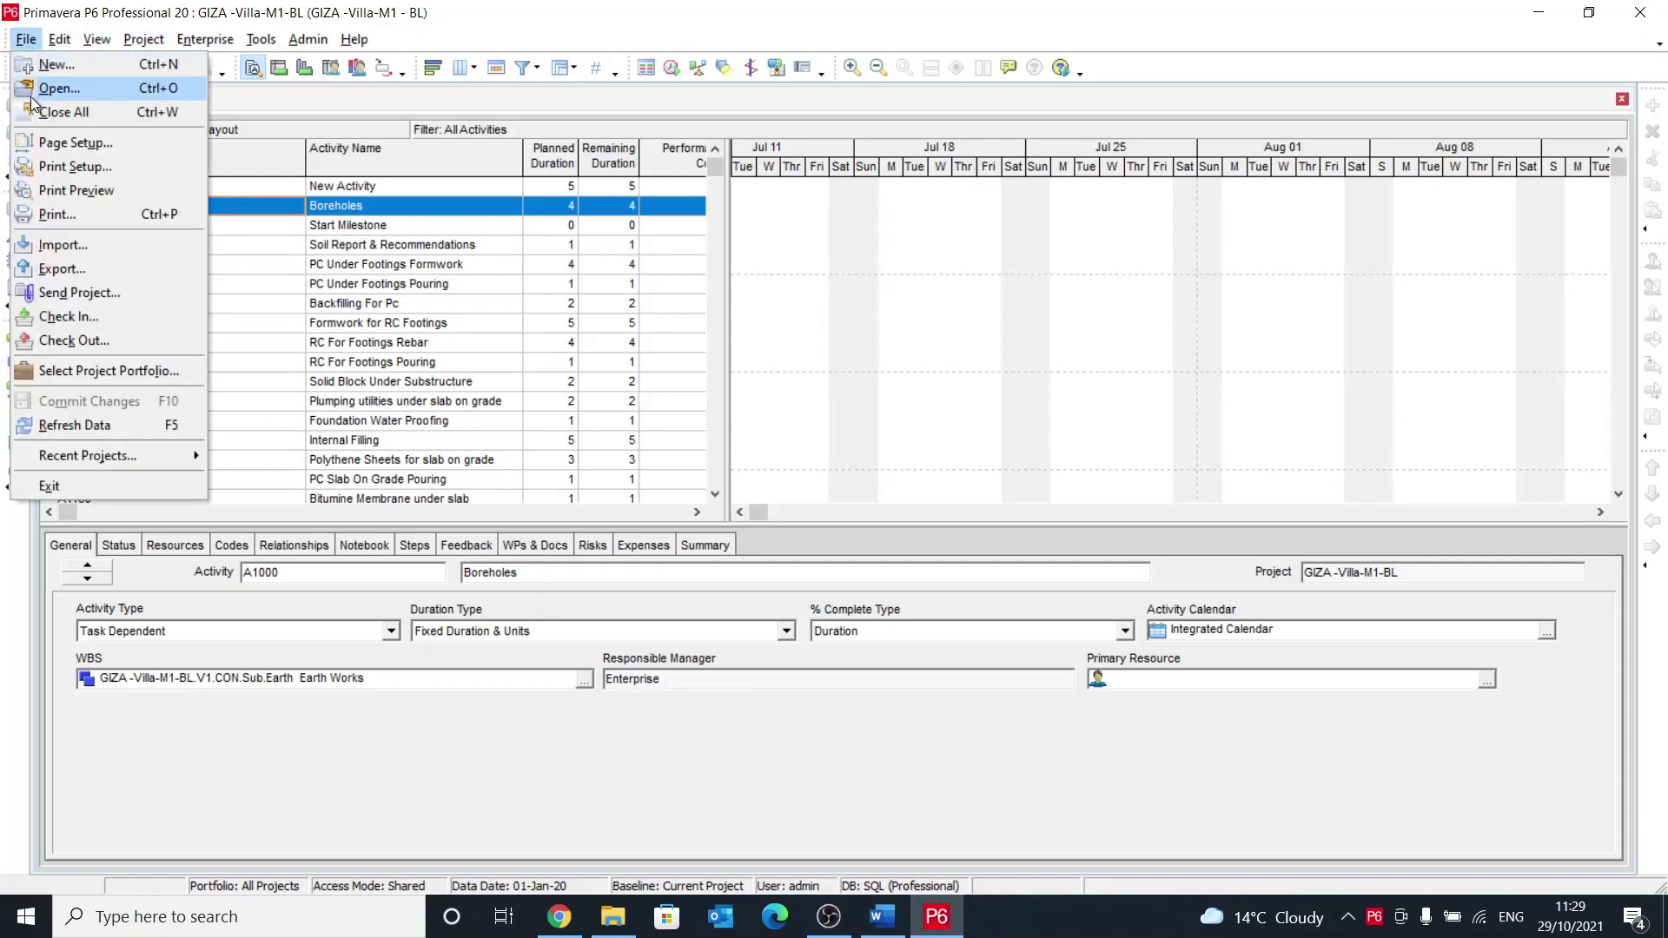
click(52, 112)
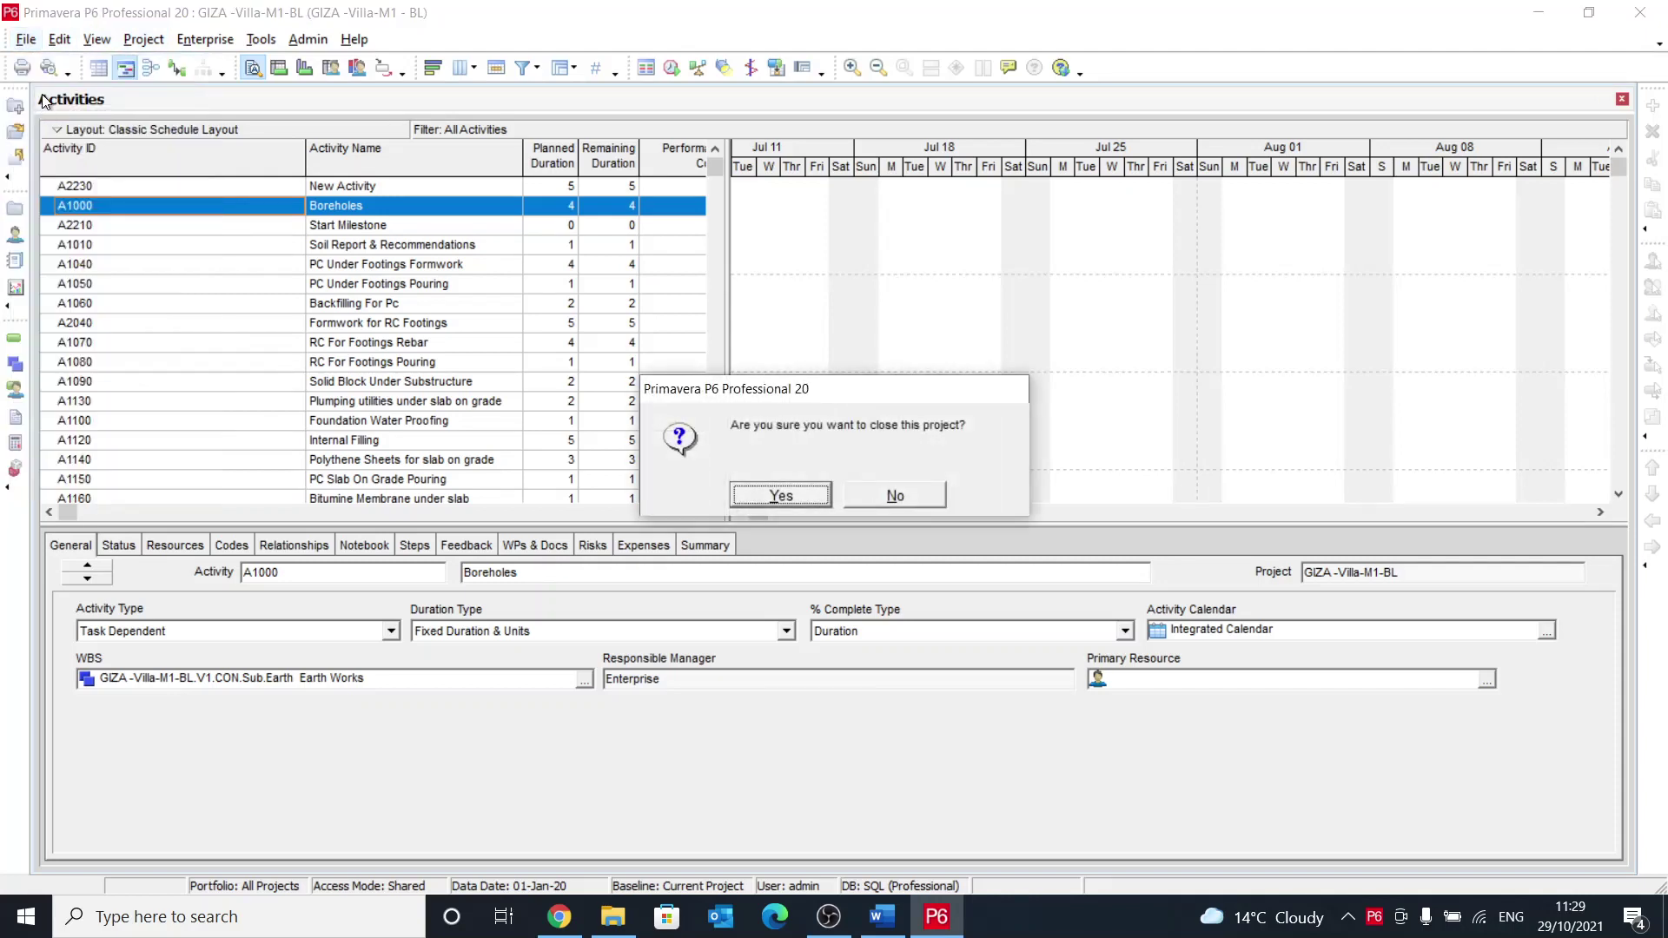
click(783, 504)
Step: Create project ID PyP6XER named 'Test project for PyP6XER' under the Enterprise EPS
click(25, 39)
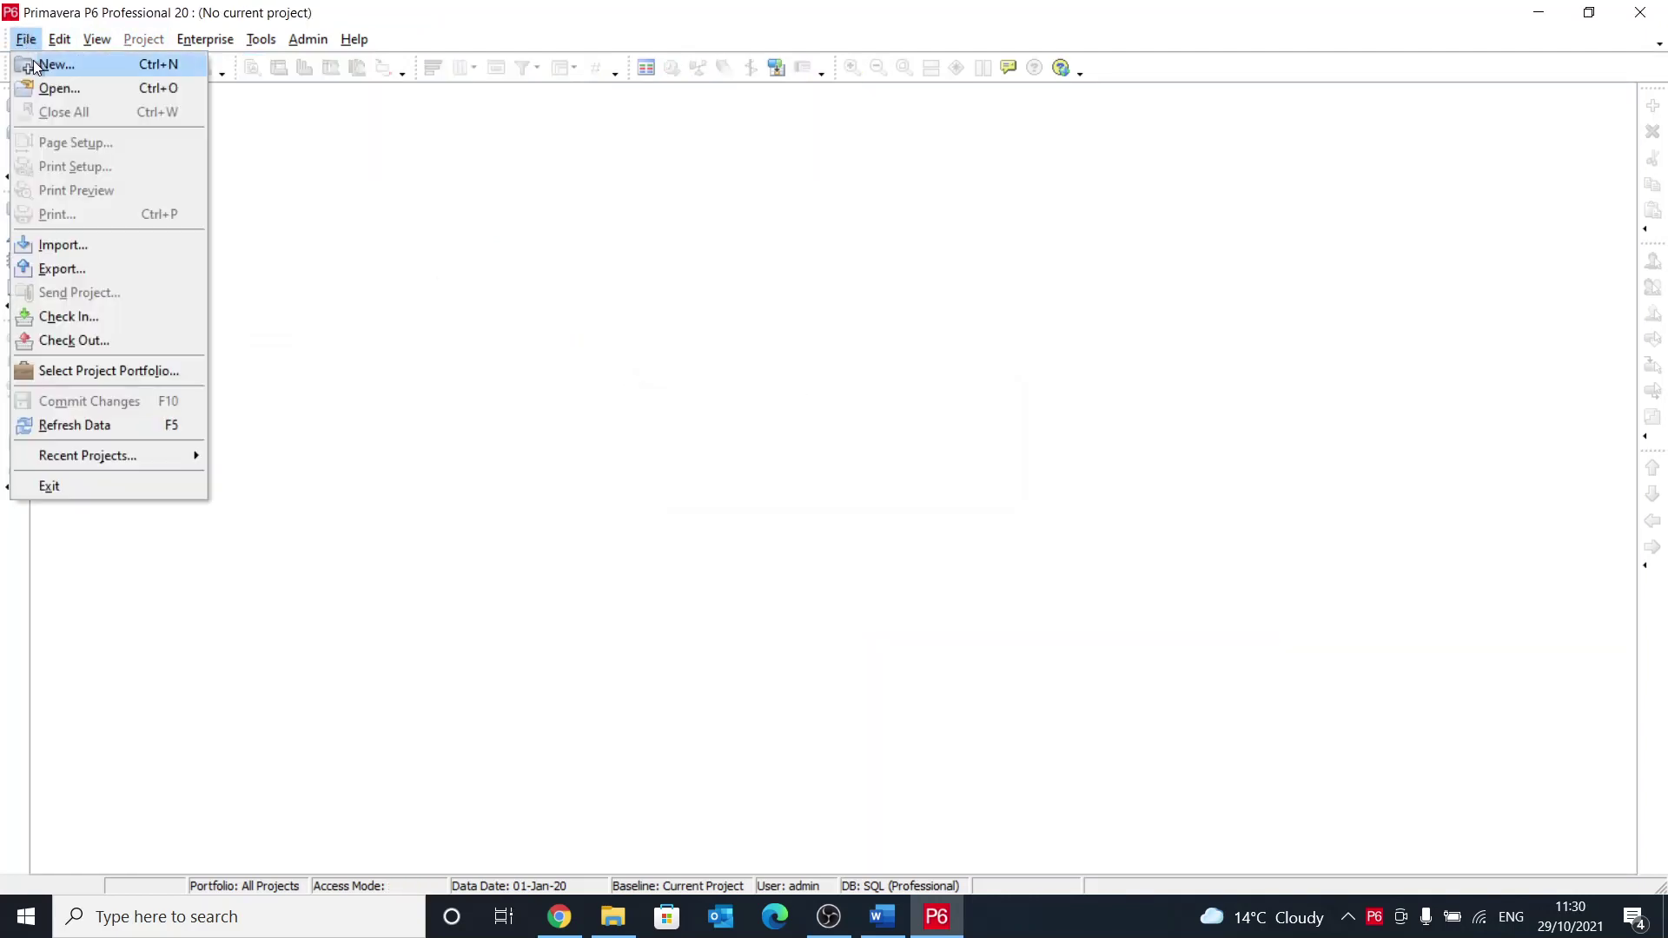
click(35, 65)
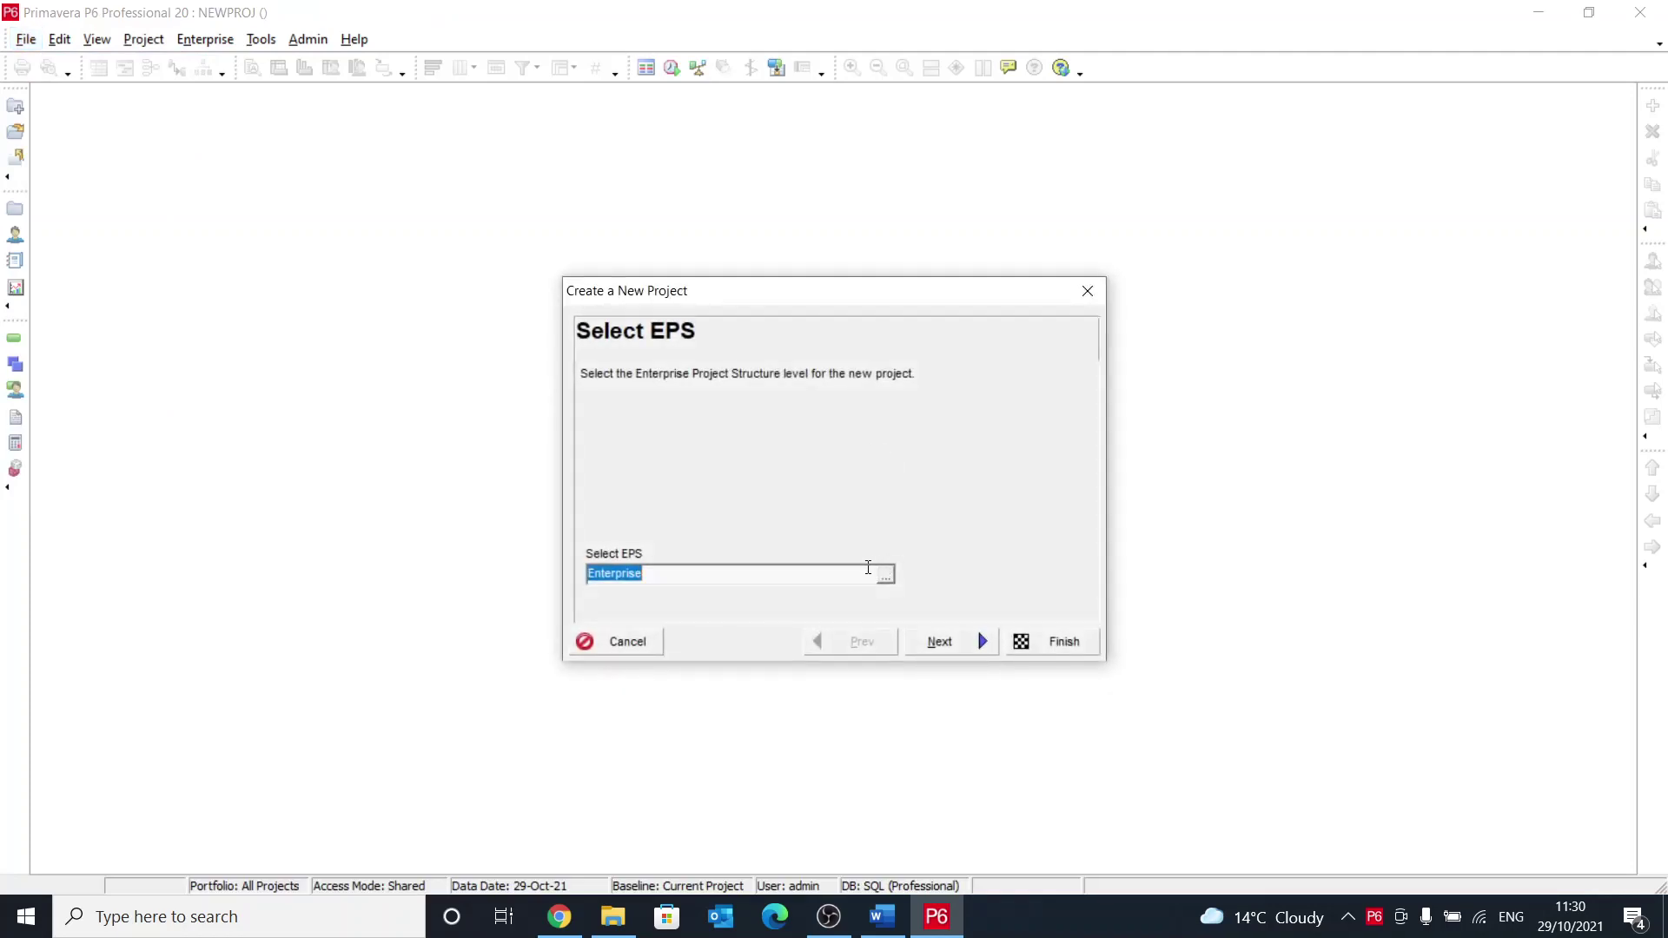
click(963, 643)
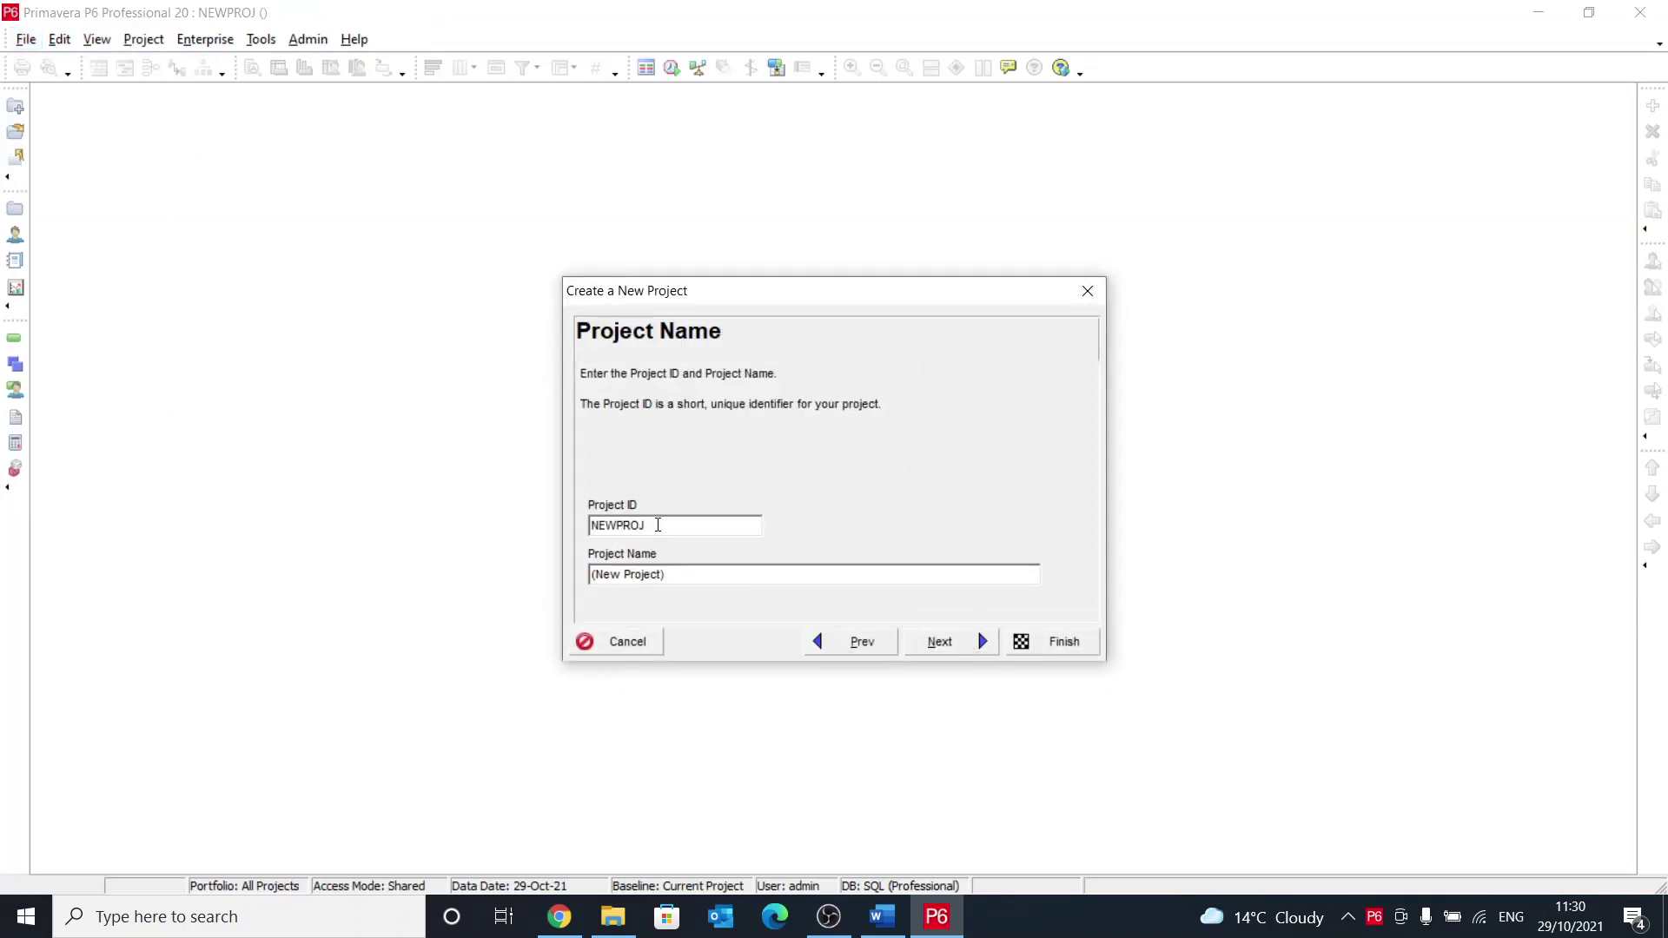
drag(655, 525, 558, 519)
text(PyP6XER)
key(Tab)
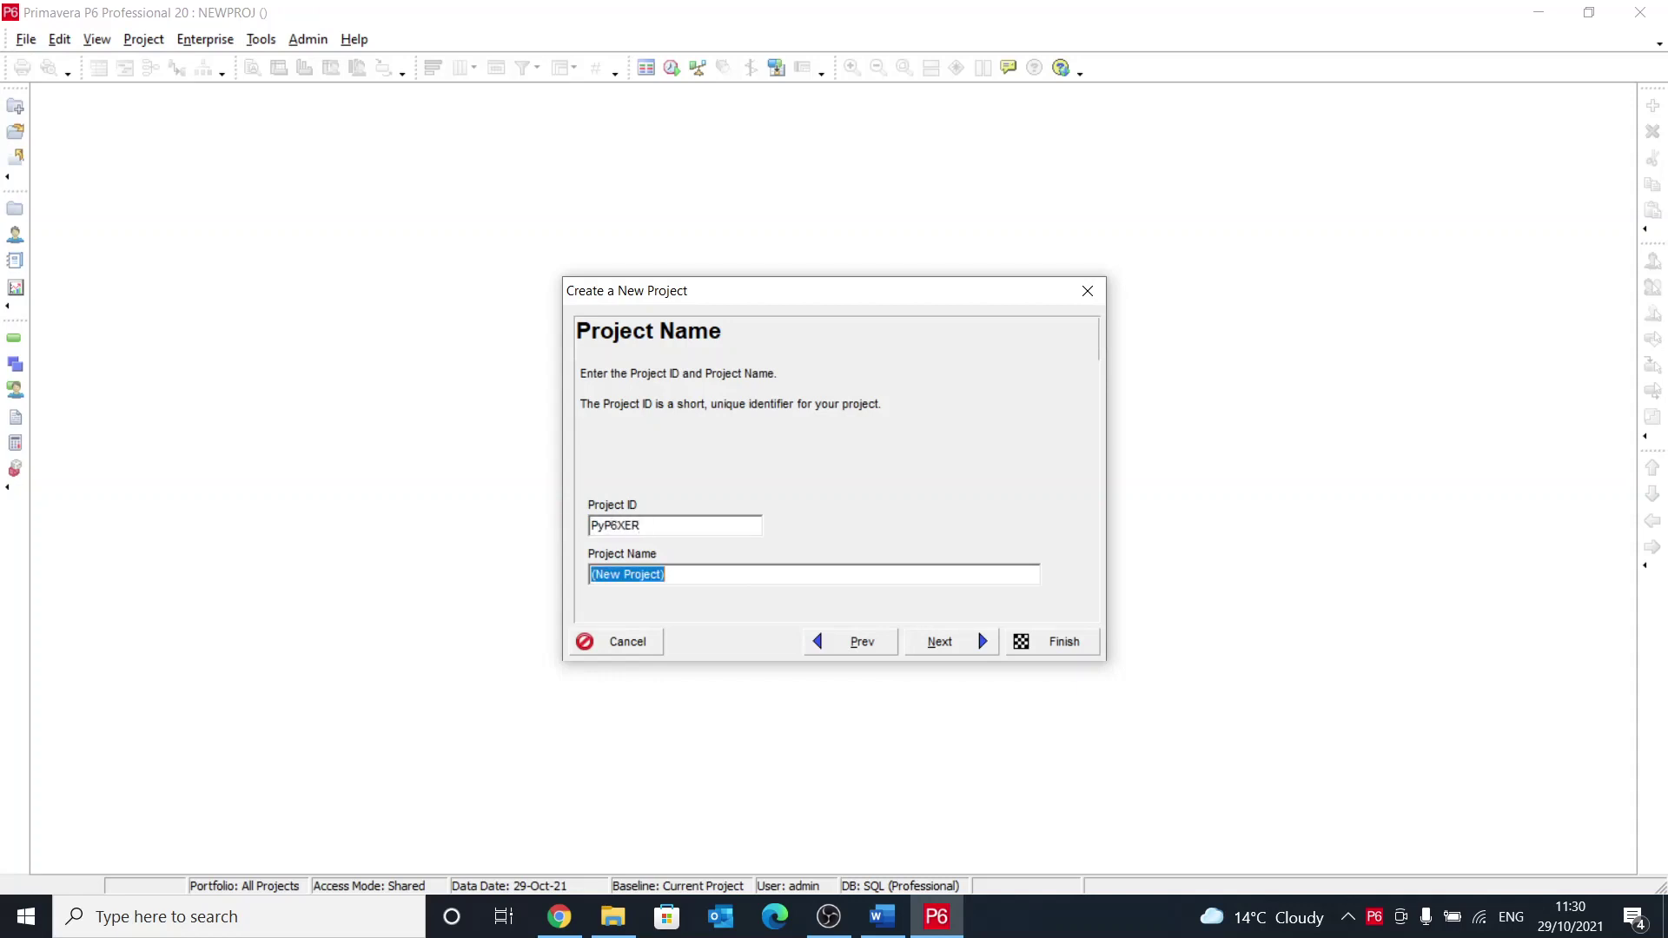
text(Test project for PyP6)
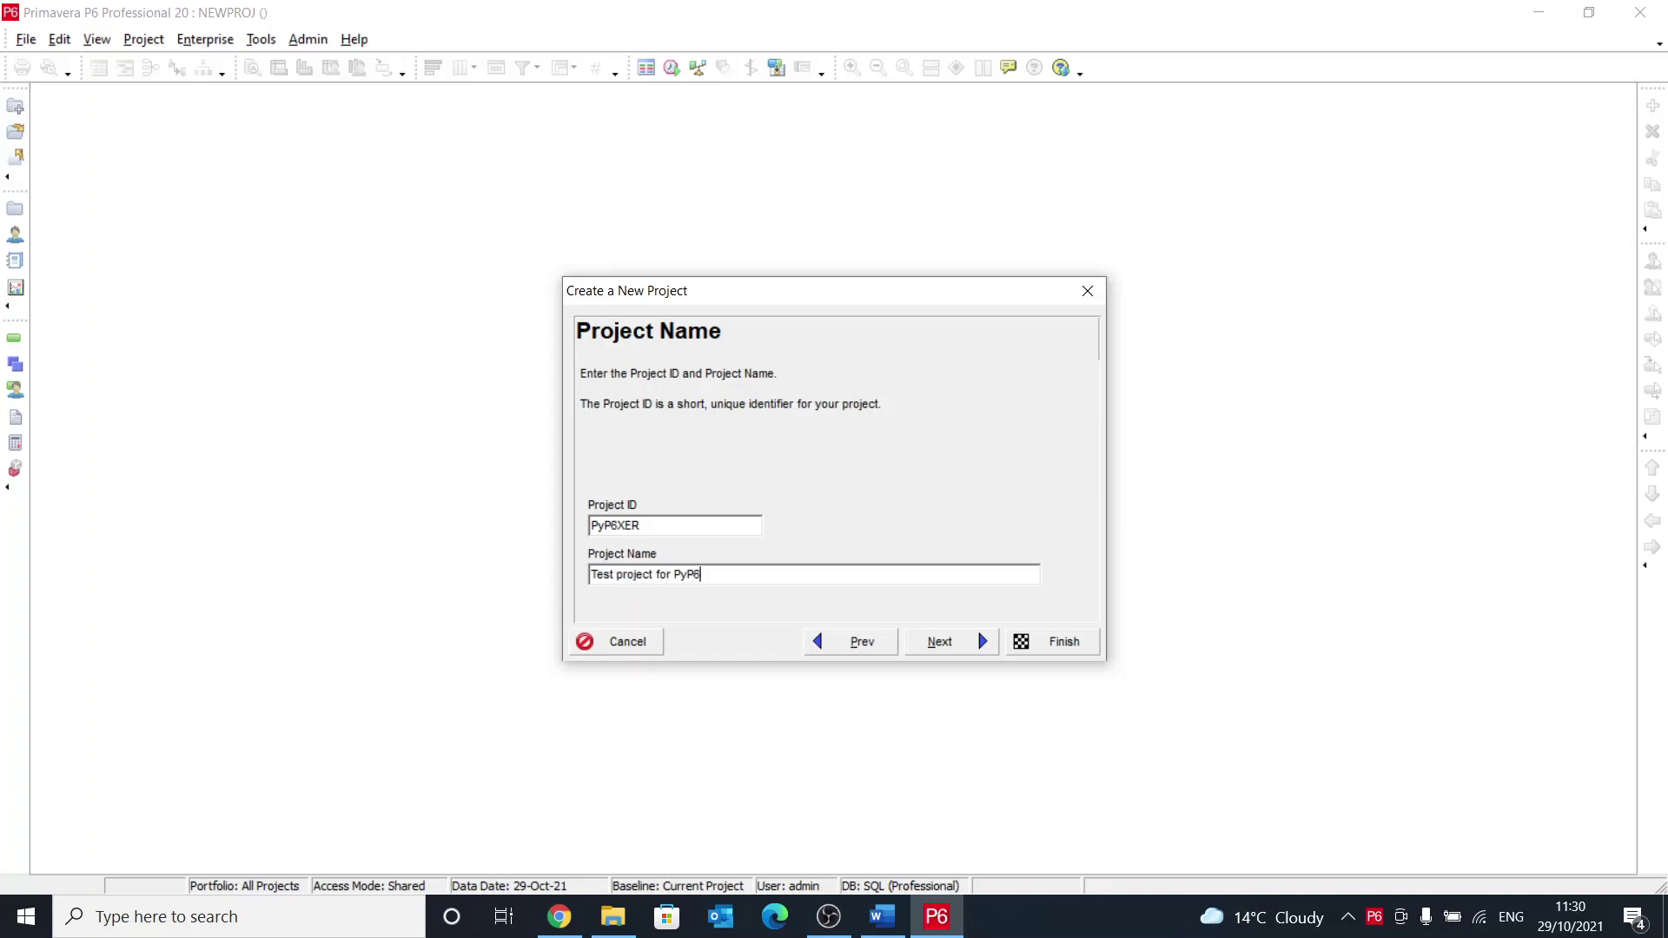
text(XER)
click(1038, 642)
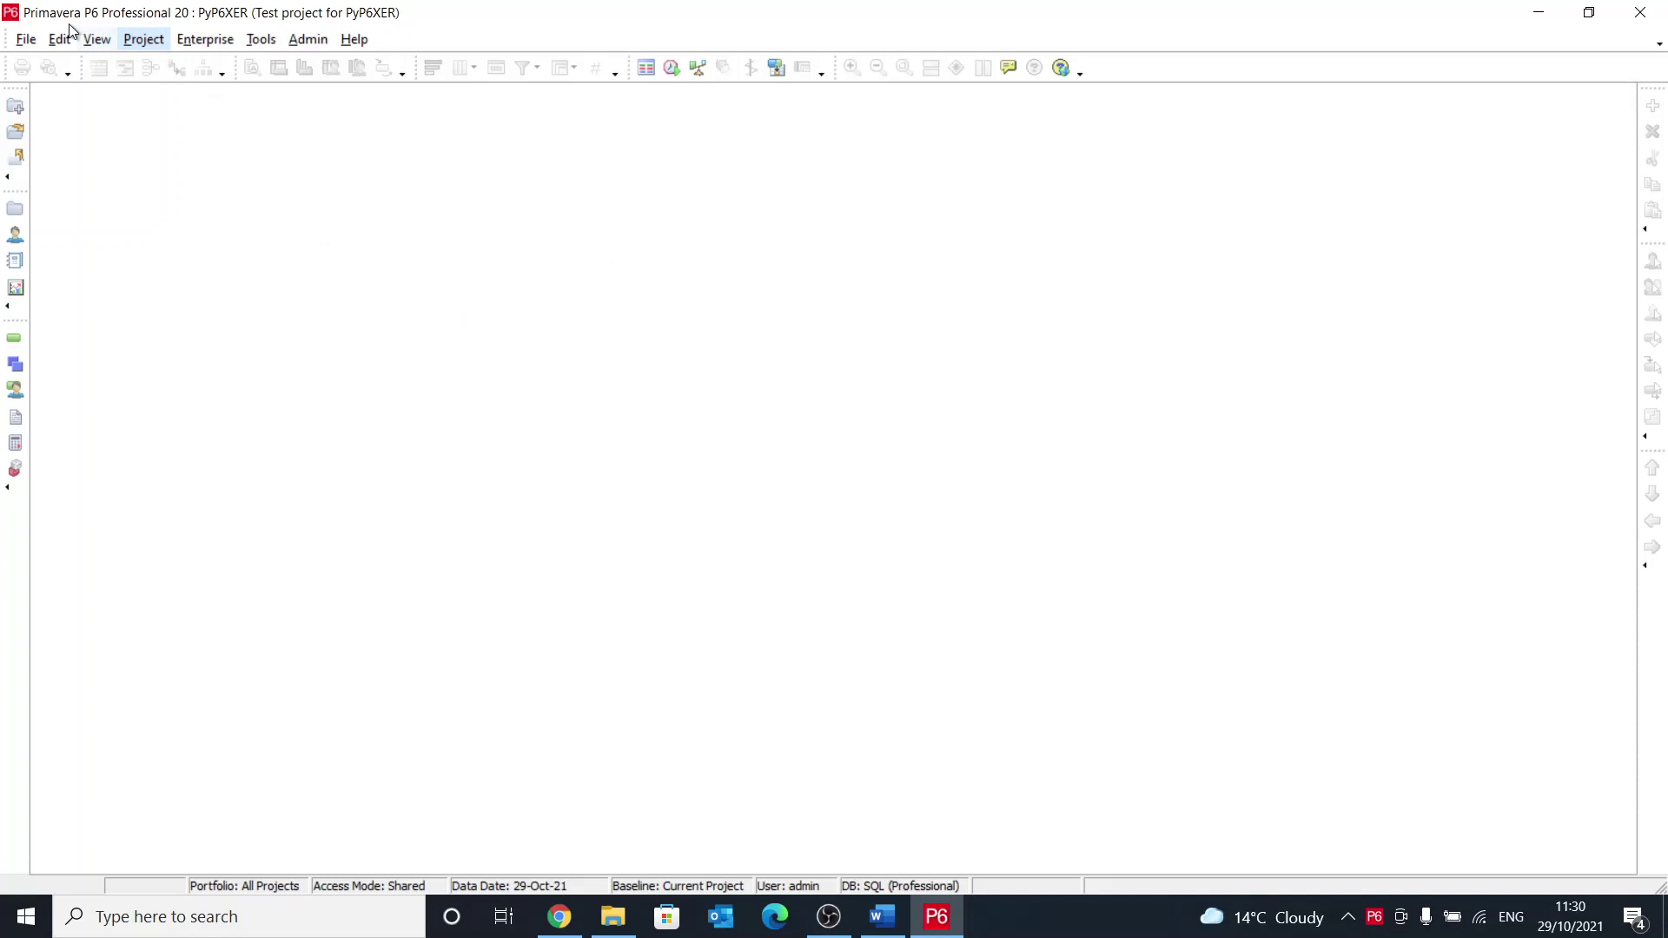
Step: Open the PyP6XER project and display its WBS with only the root node
click(26, 39)
click(60, 88)
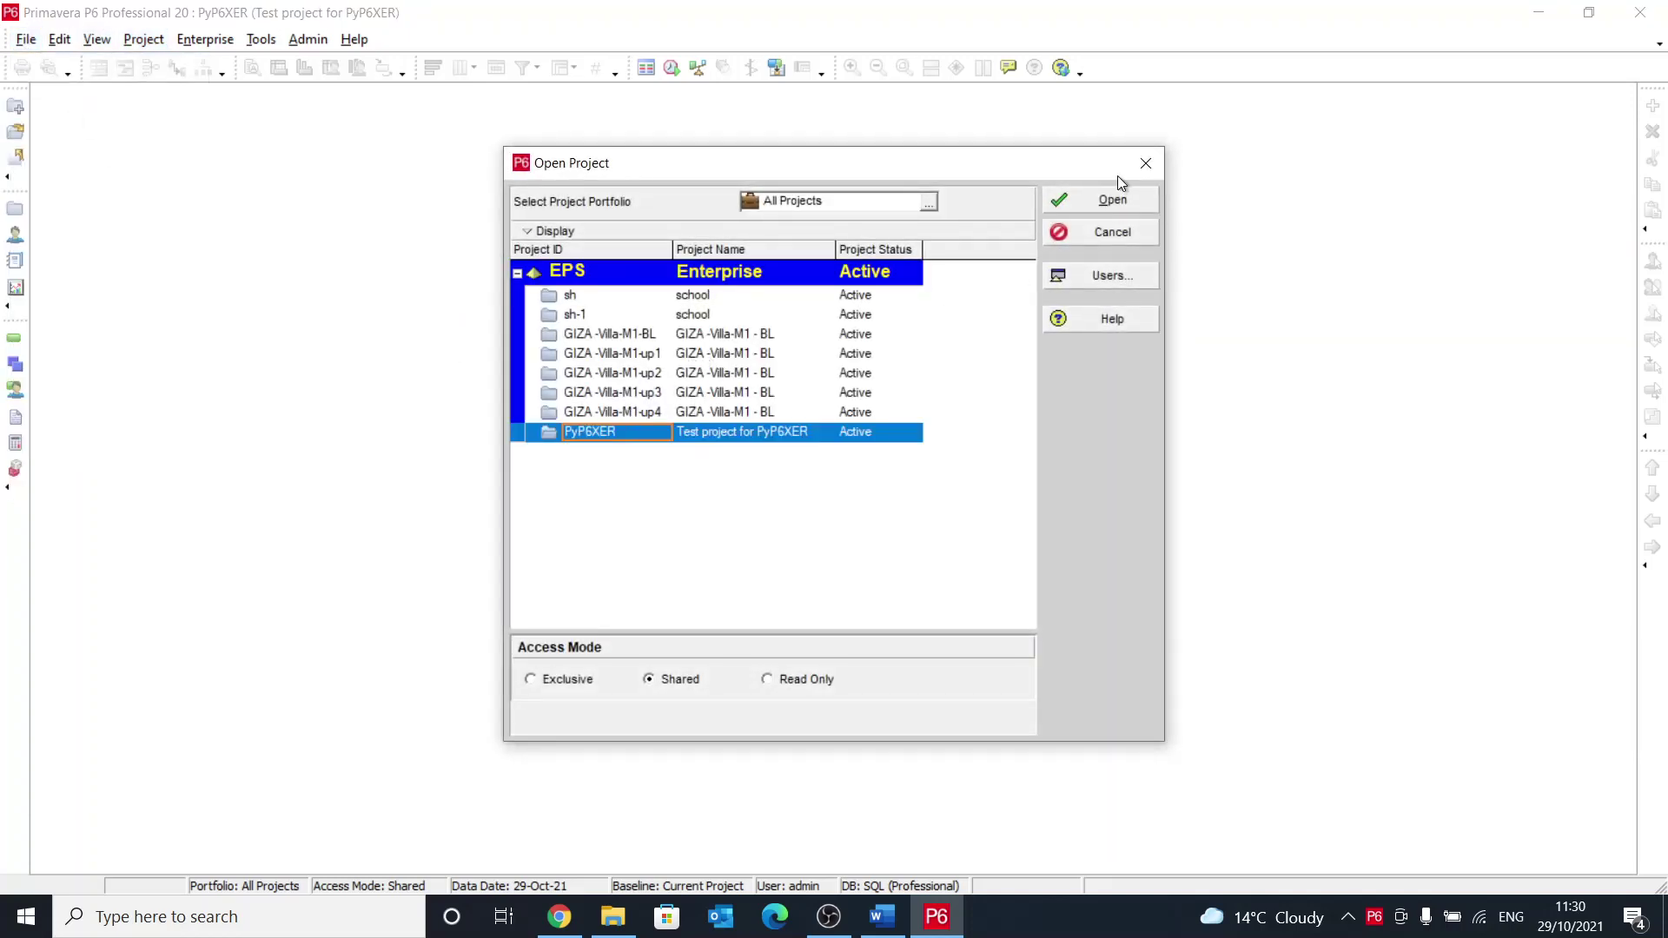
click(1102, 203)
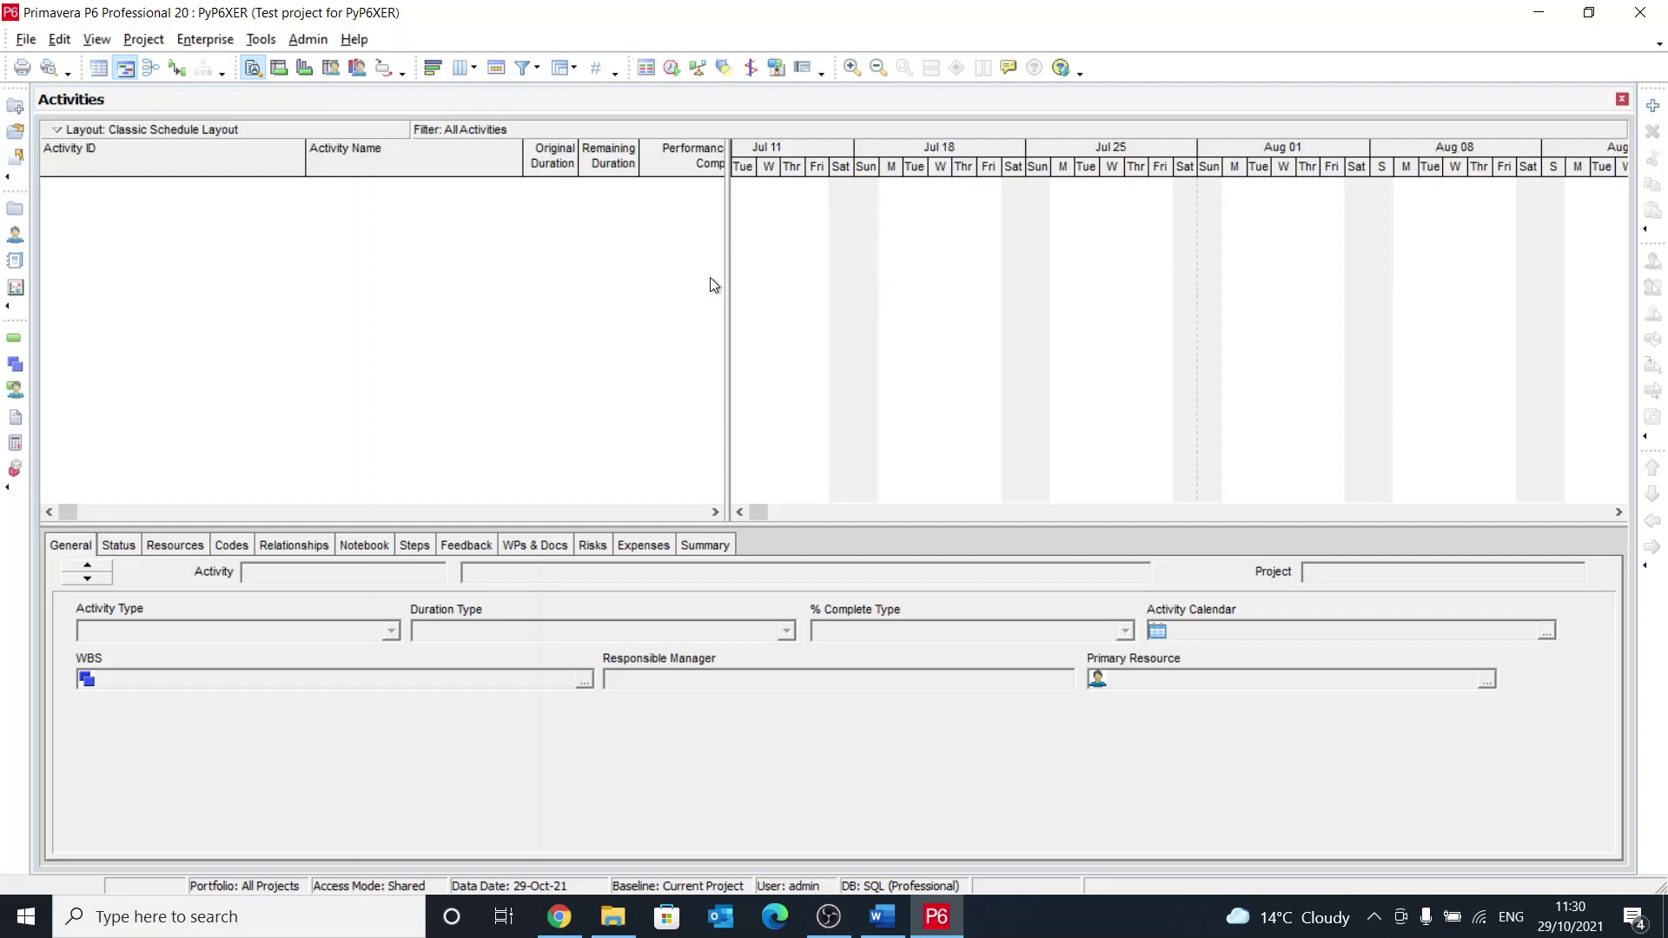
click(15, 365)
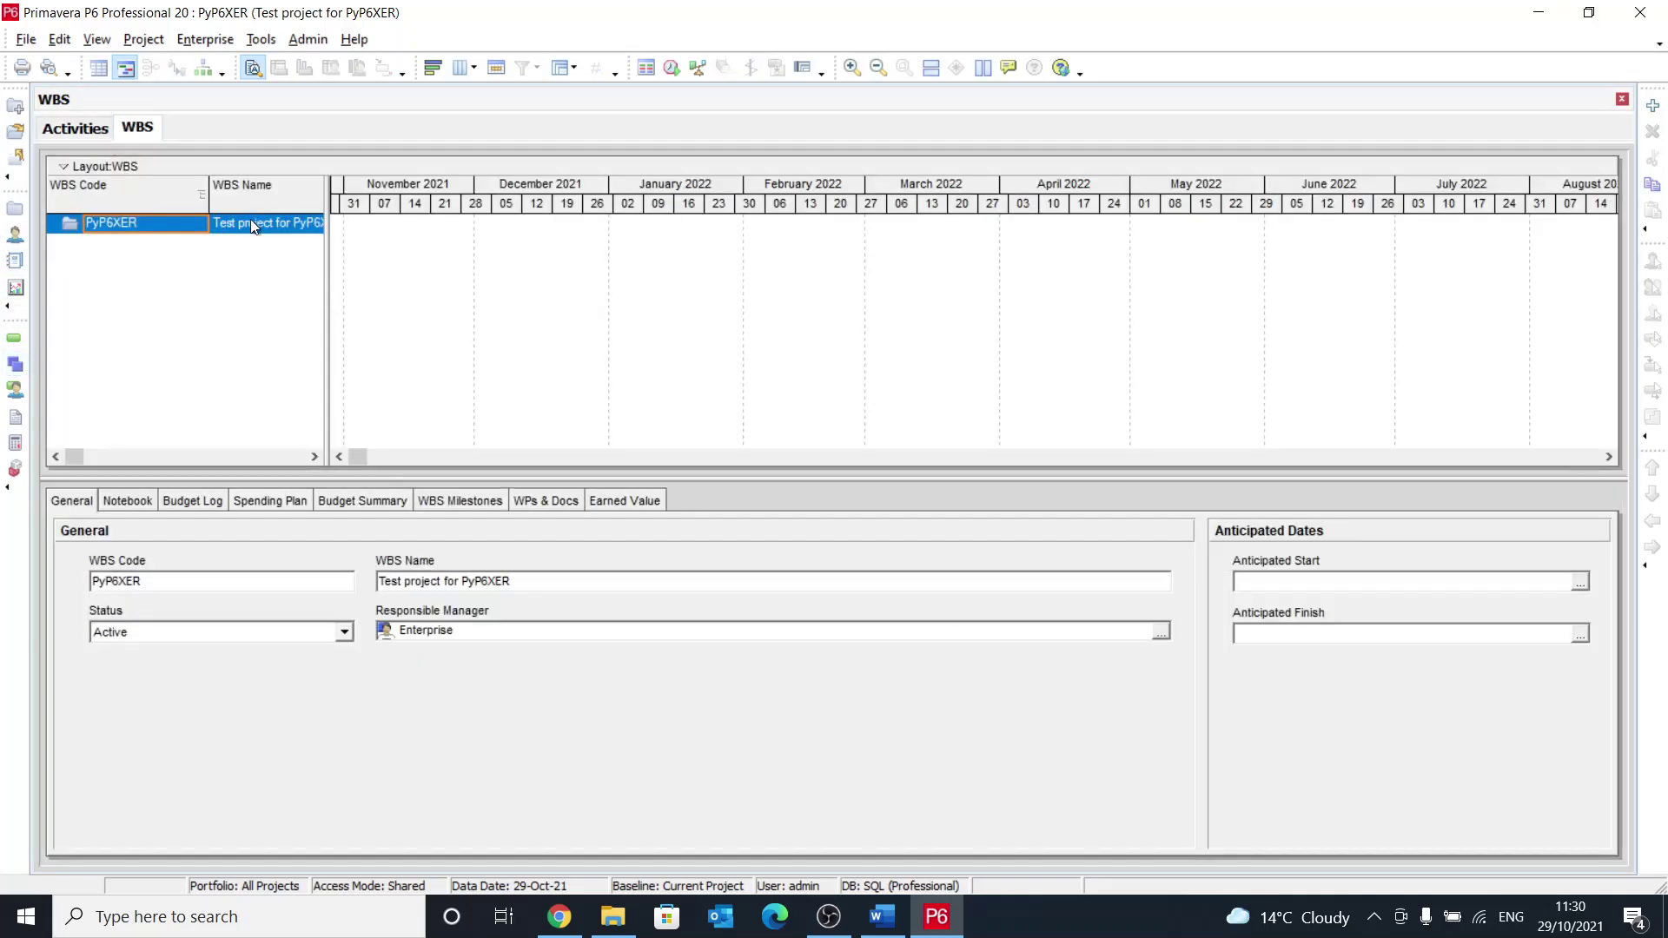
Step: Add WBS elements Mobilisation (PyP6XER.1) and Design (PyP6XER.2) under the project
click(1655, 106)
click(305, 230)
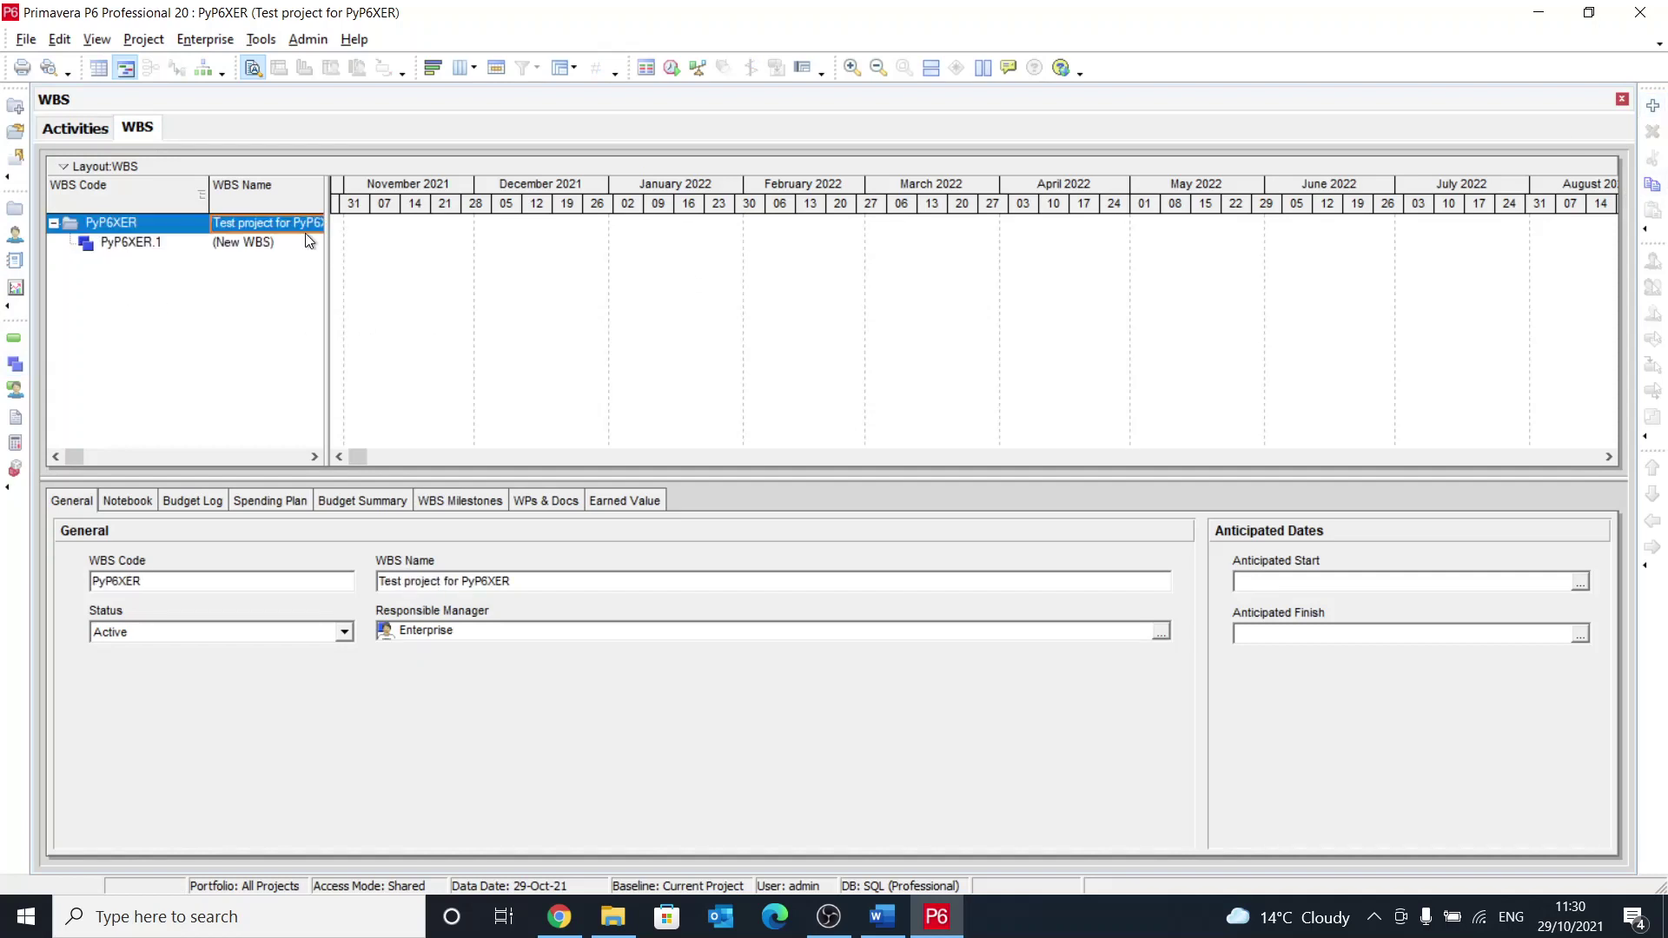
click(285, 250)
click(286, 247)
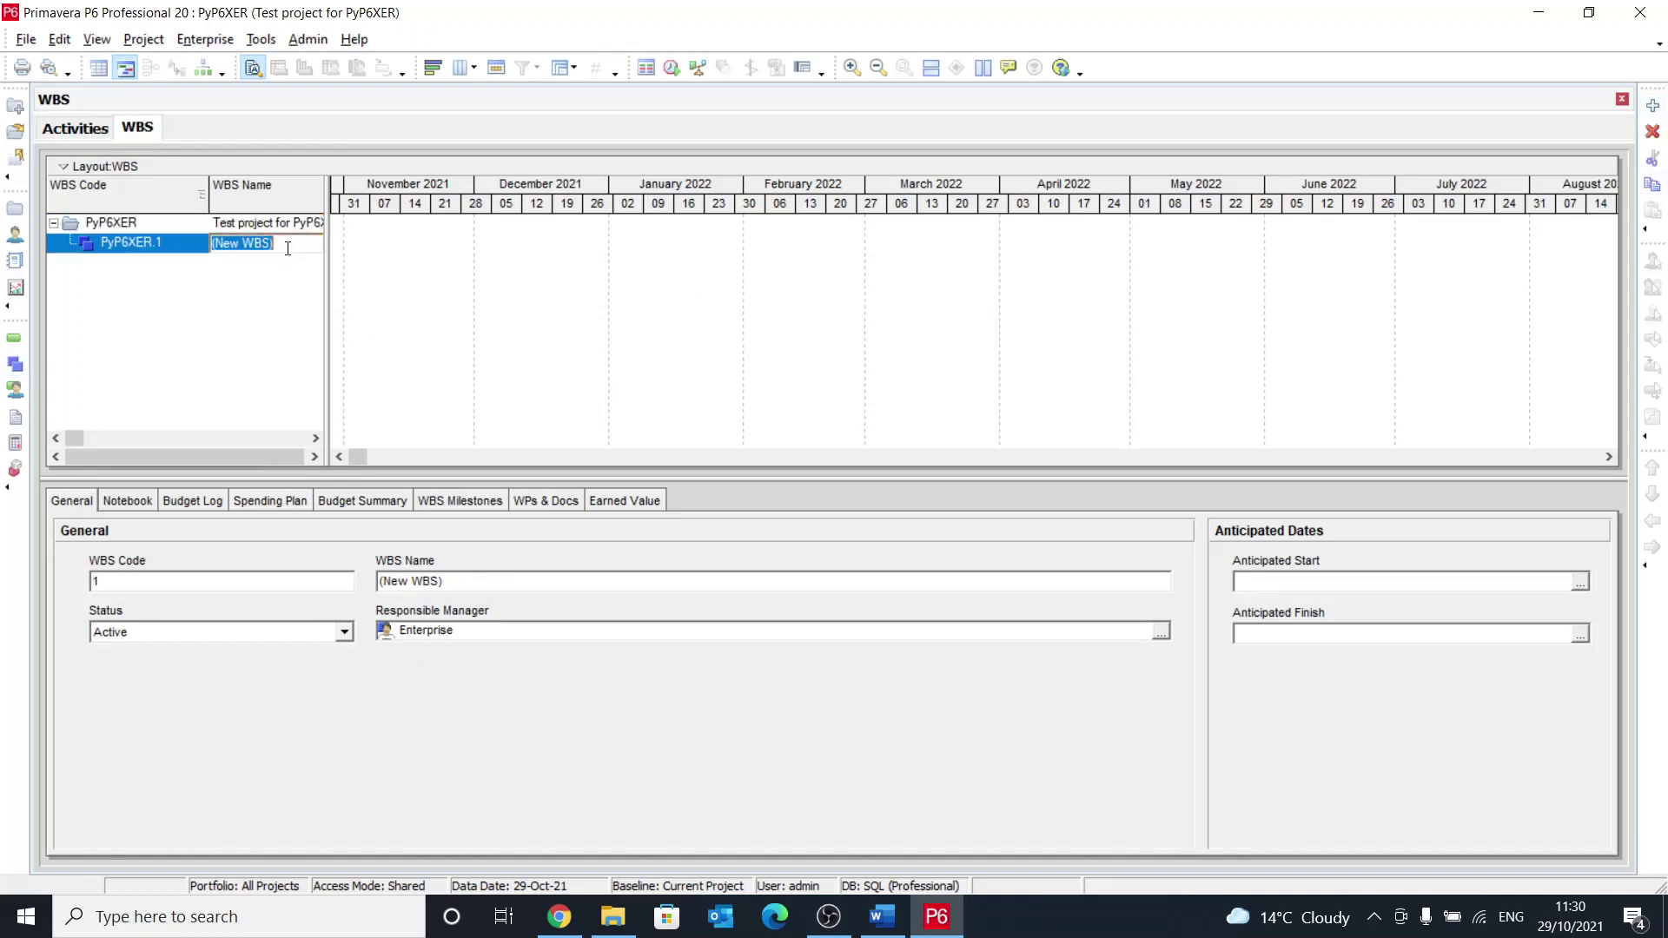
text(Mobilisation)
key(Return)
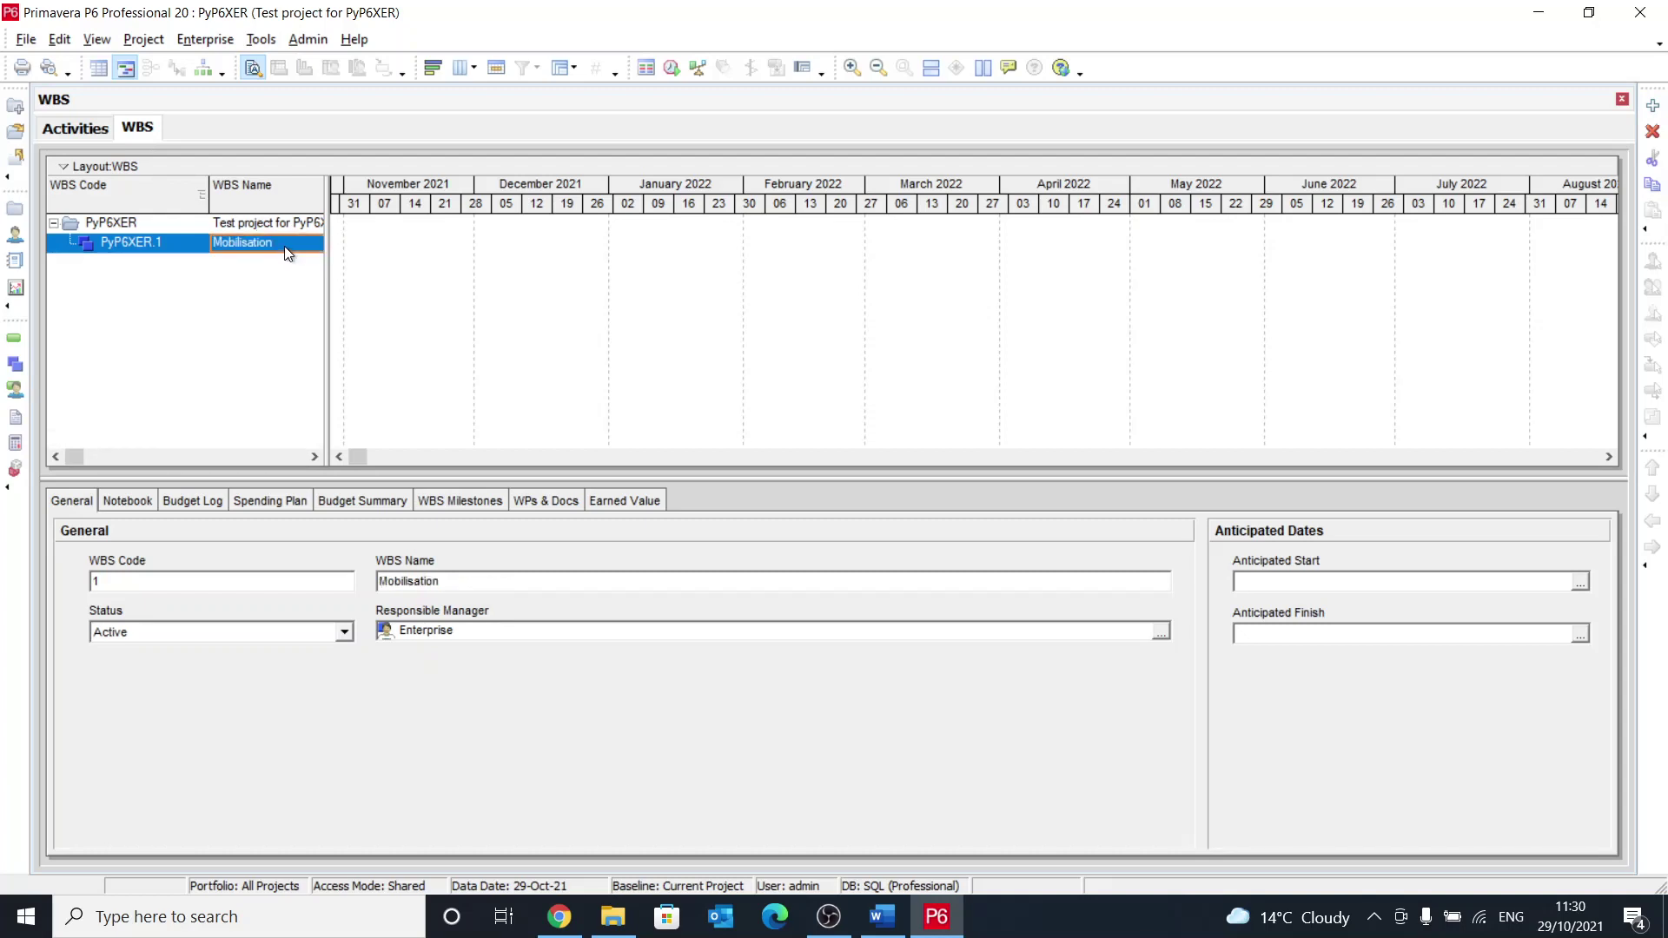
click(278, 227)
click(1652, 105)
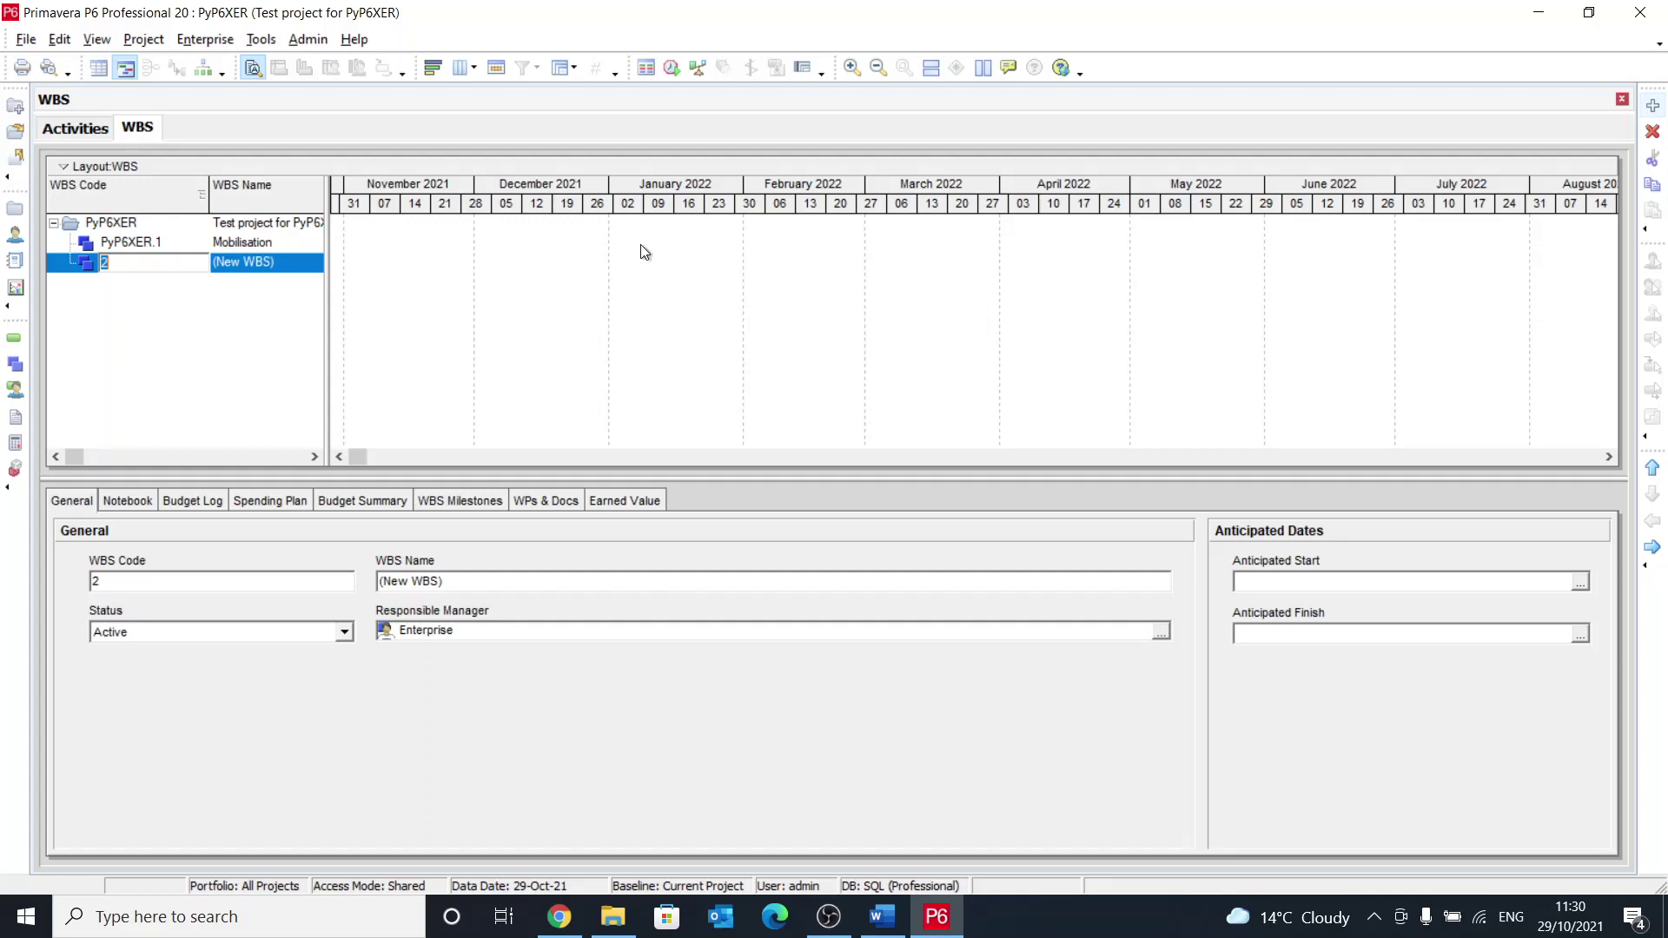
key(Tab)
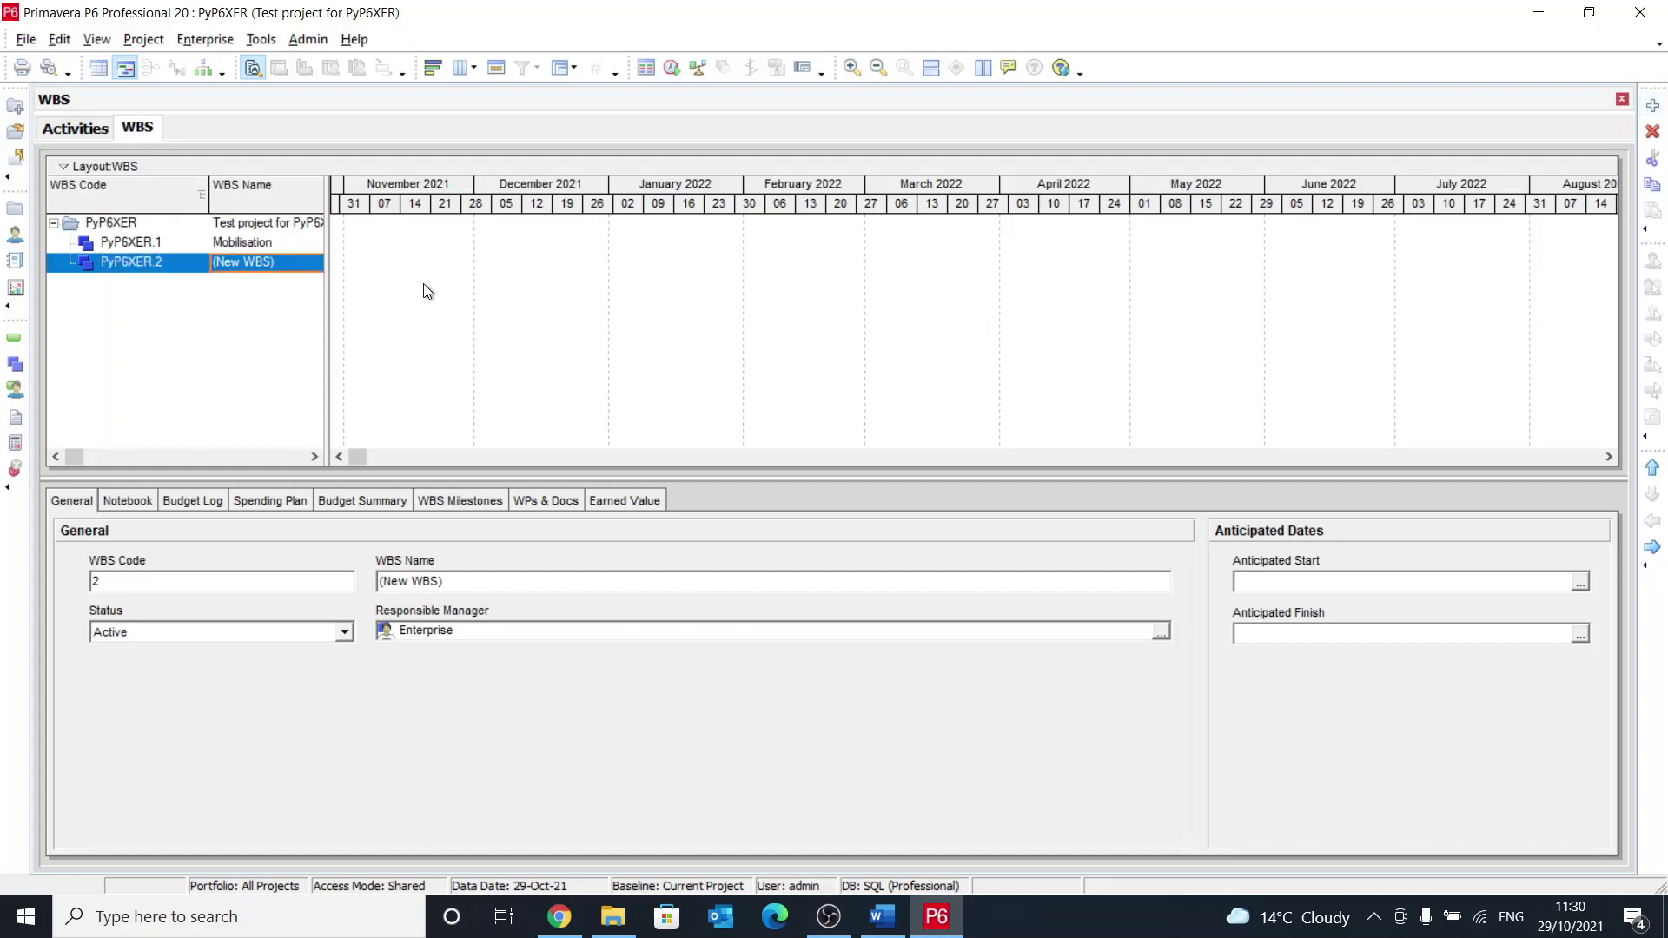
text(Design)
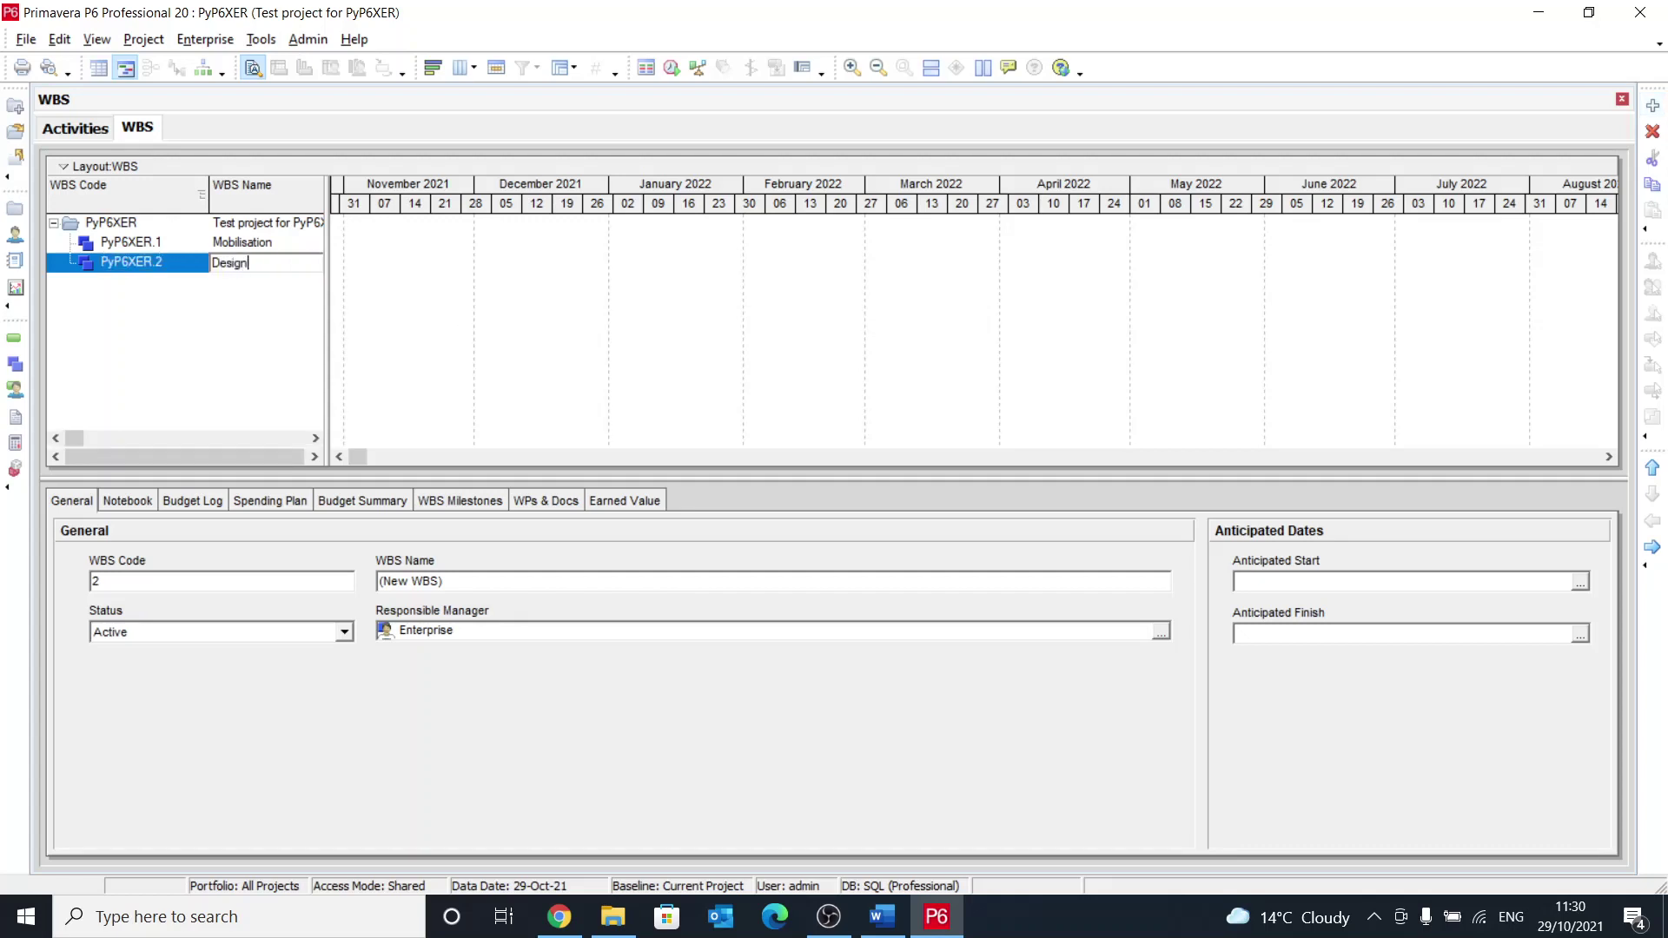
key(Return)
Step: Add the Construction and Handover WBS elements at the same level as Design
click(237, 228)
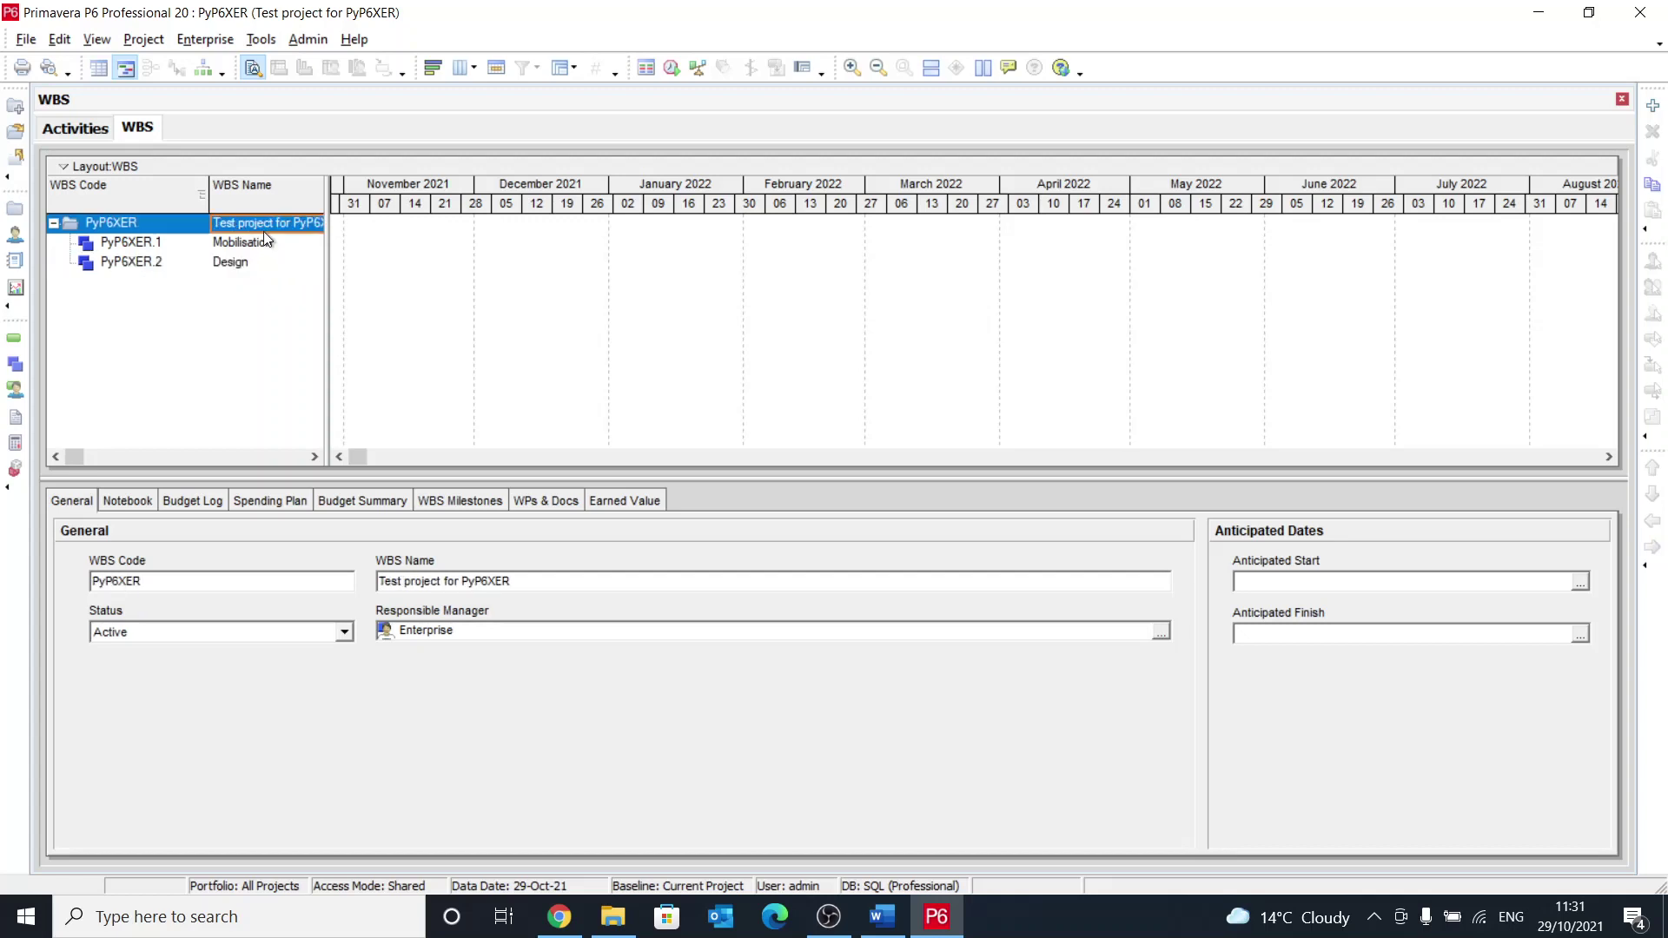
click(1655, 106)
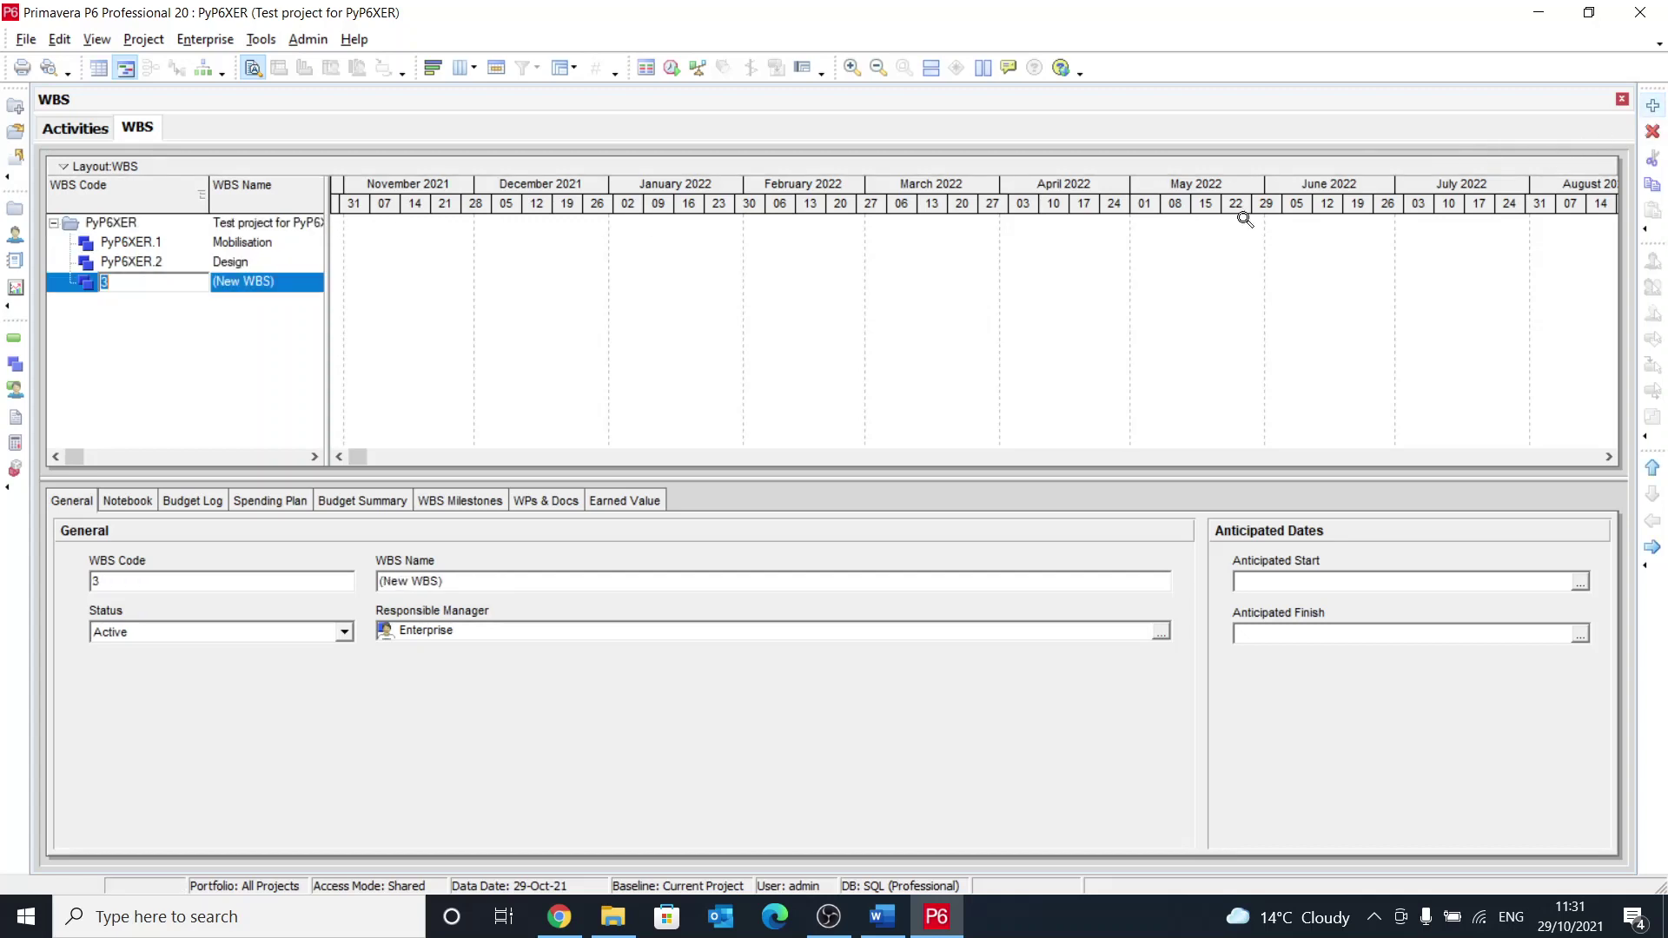
click(266, 289)
click(266, 288)
text(Cons)
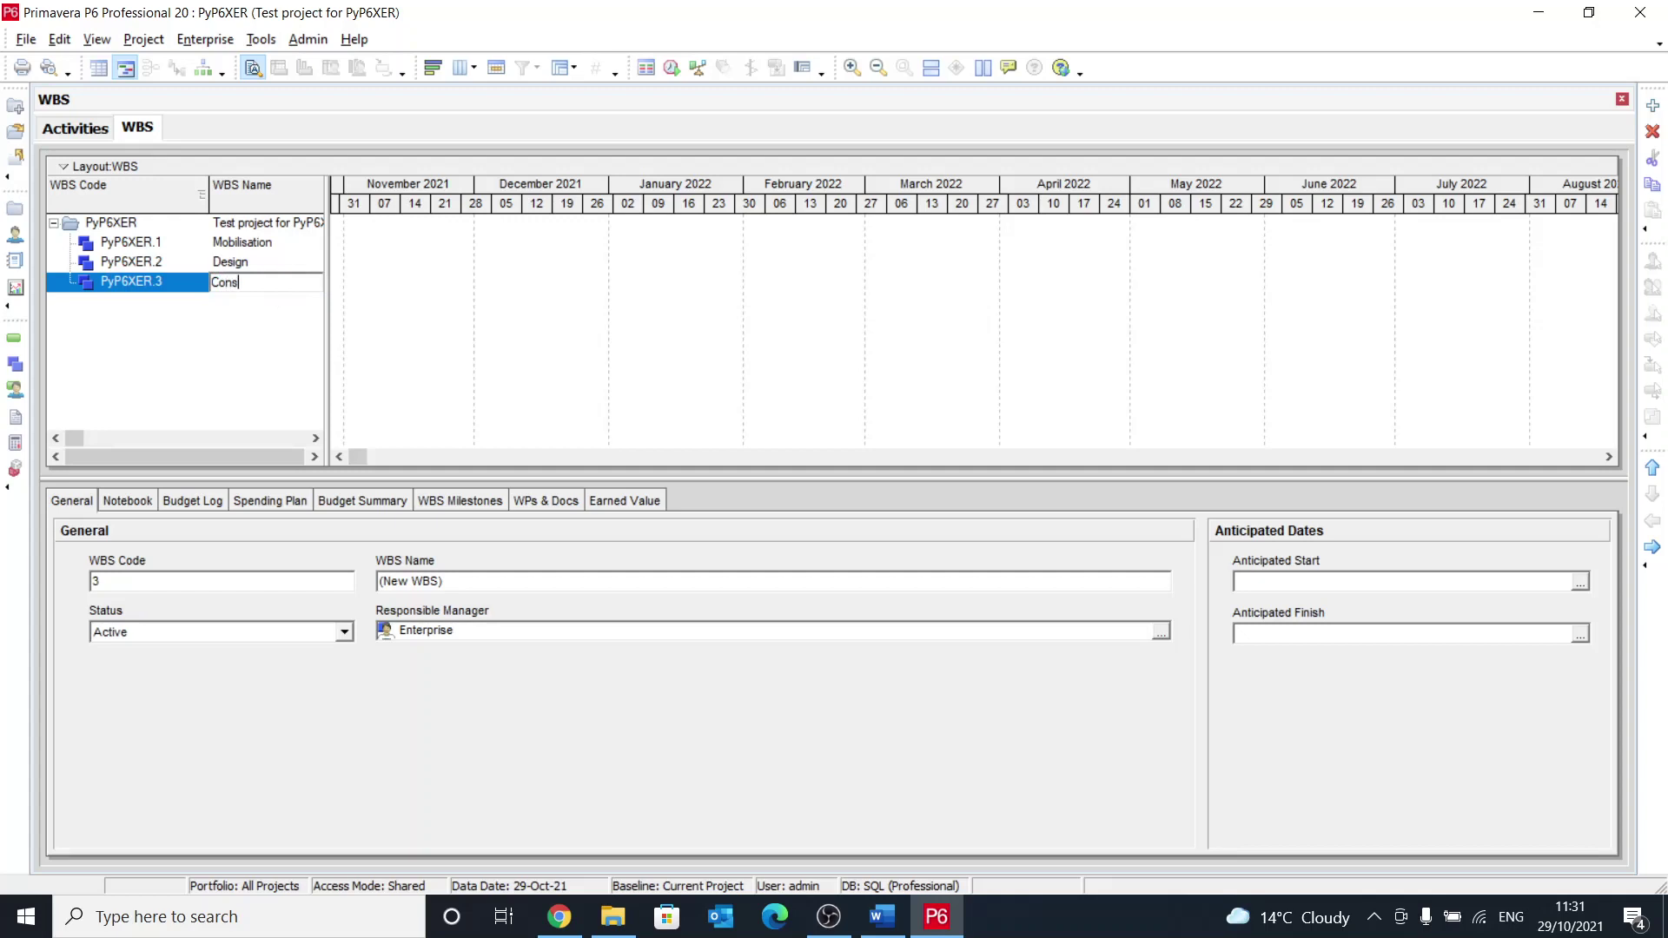
text(truction)
key(Return)
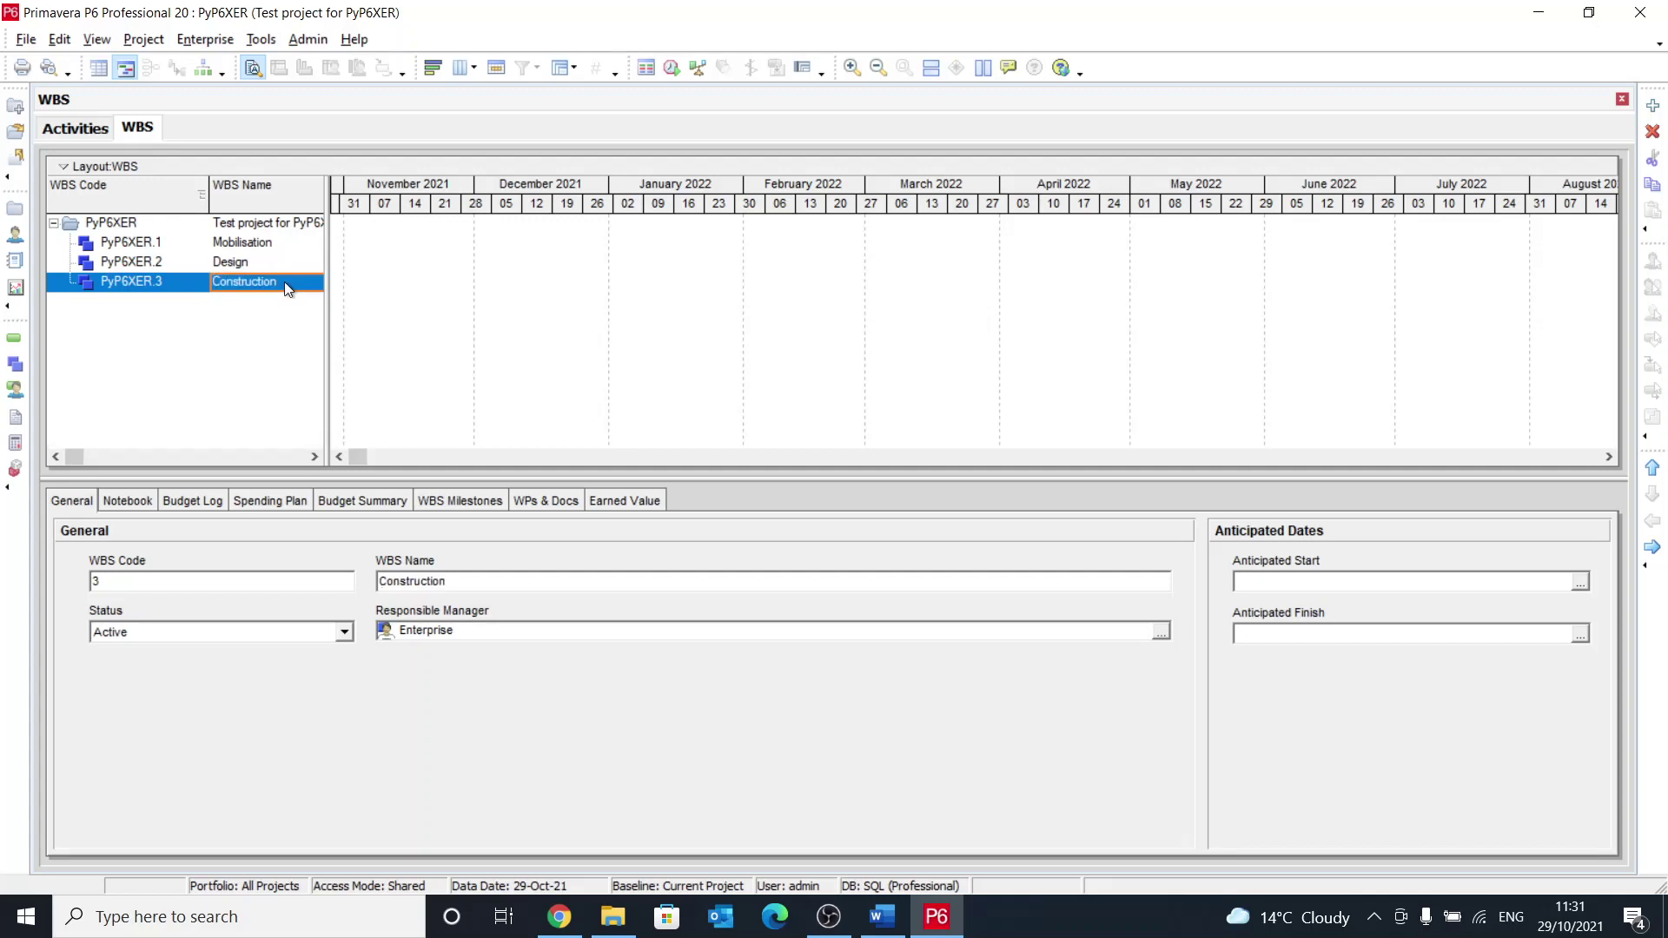
click(1654, 106)
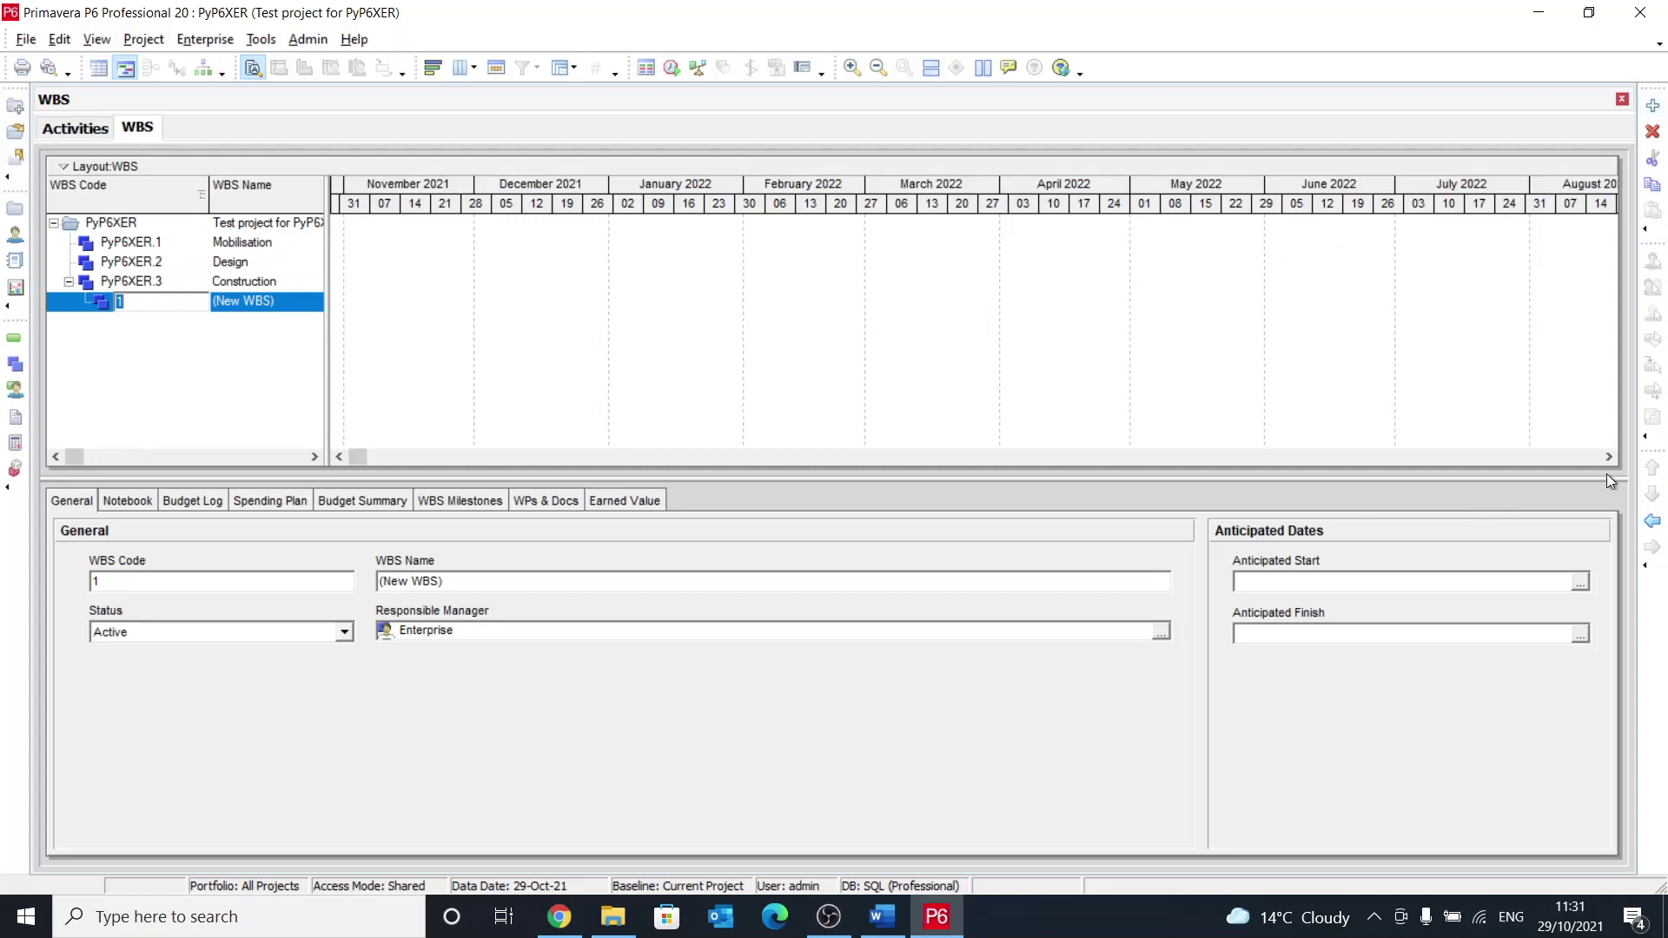
click(1653, 521)
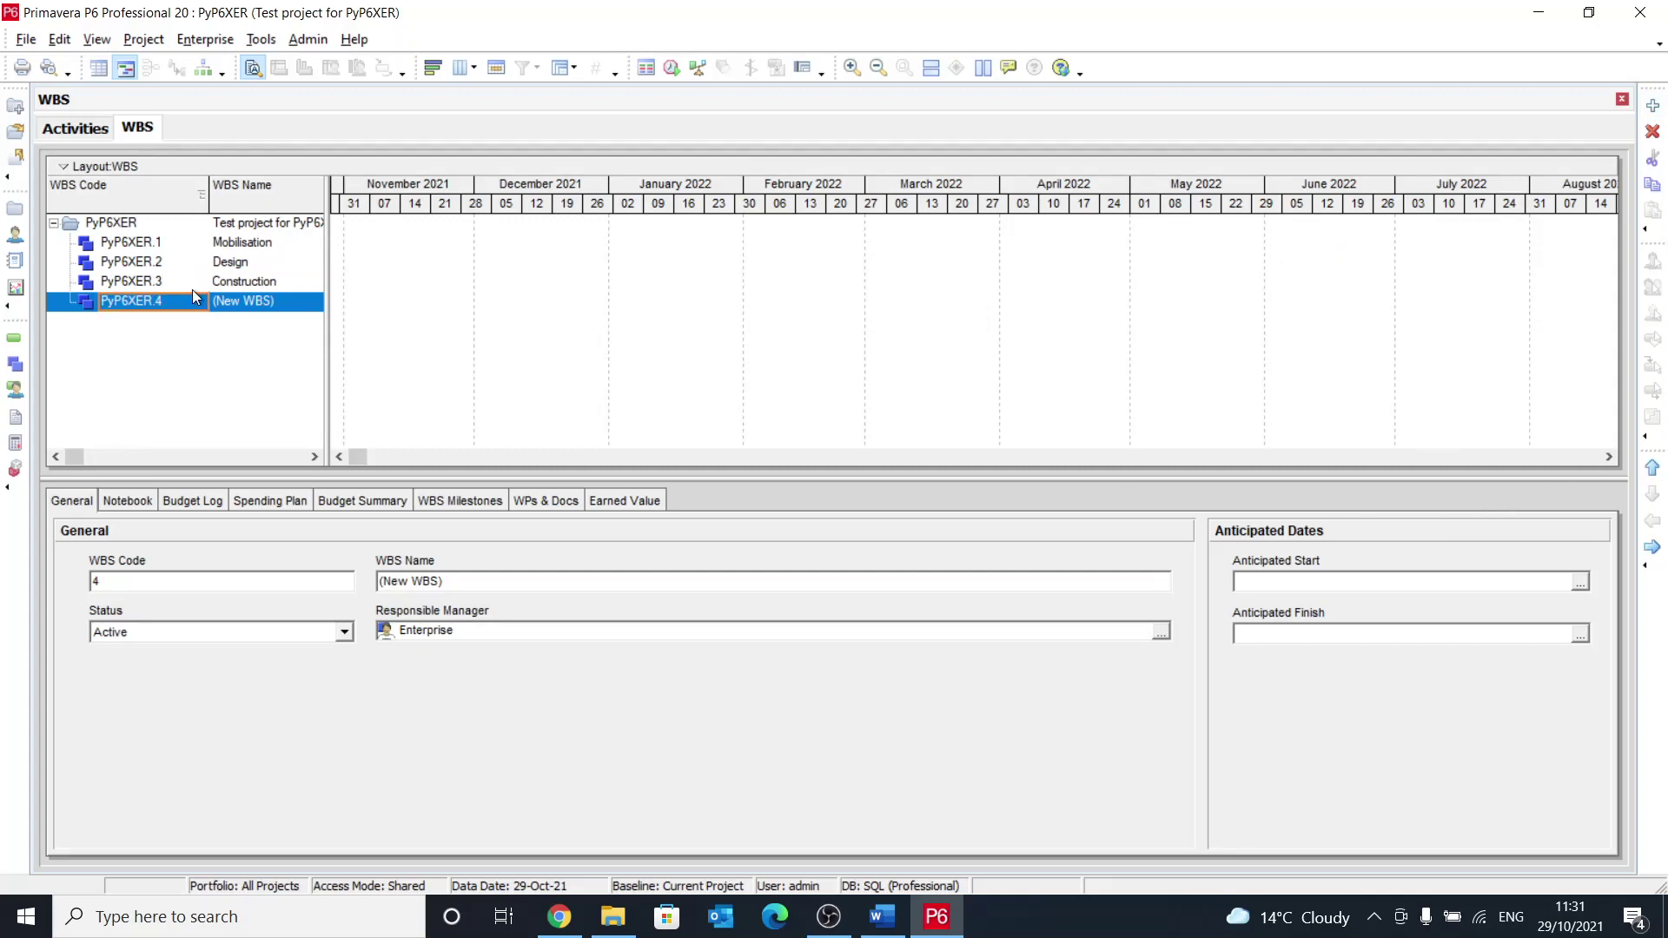
click(295, 304)
text(H)
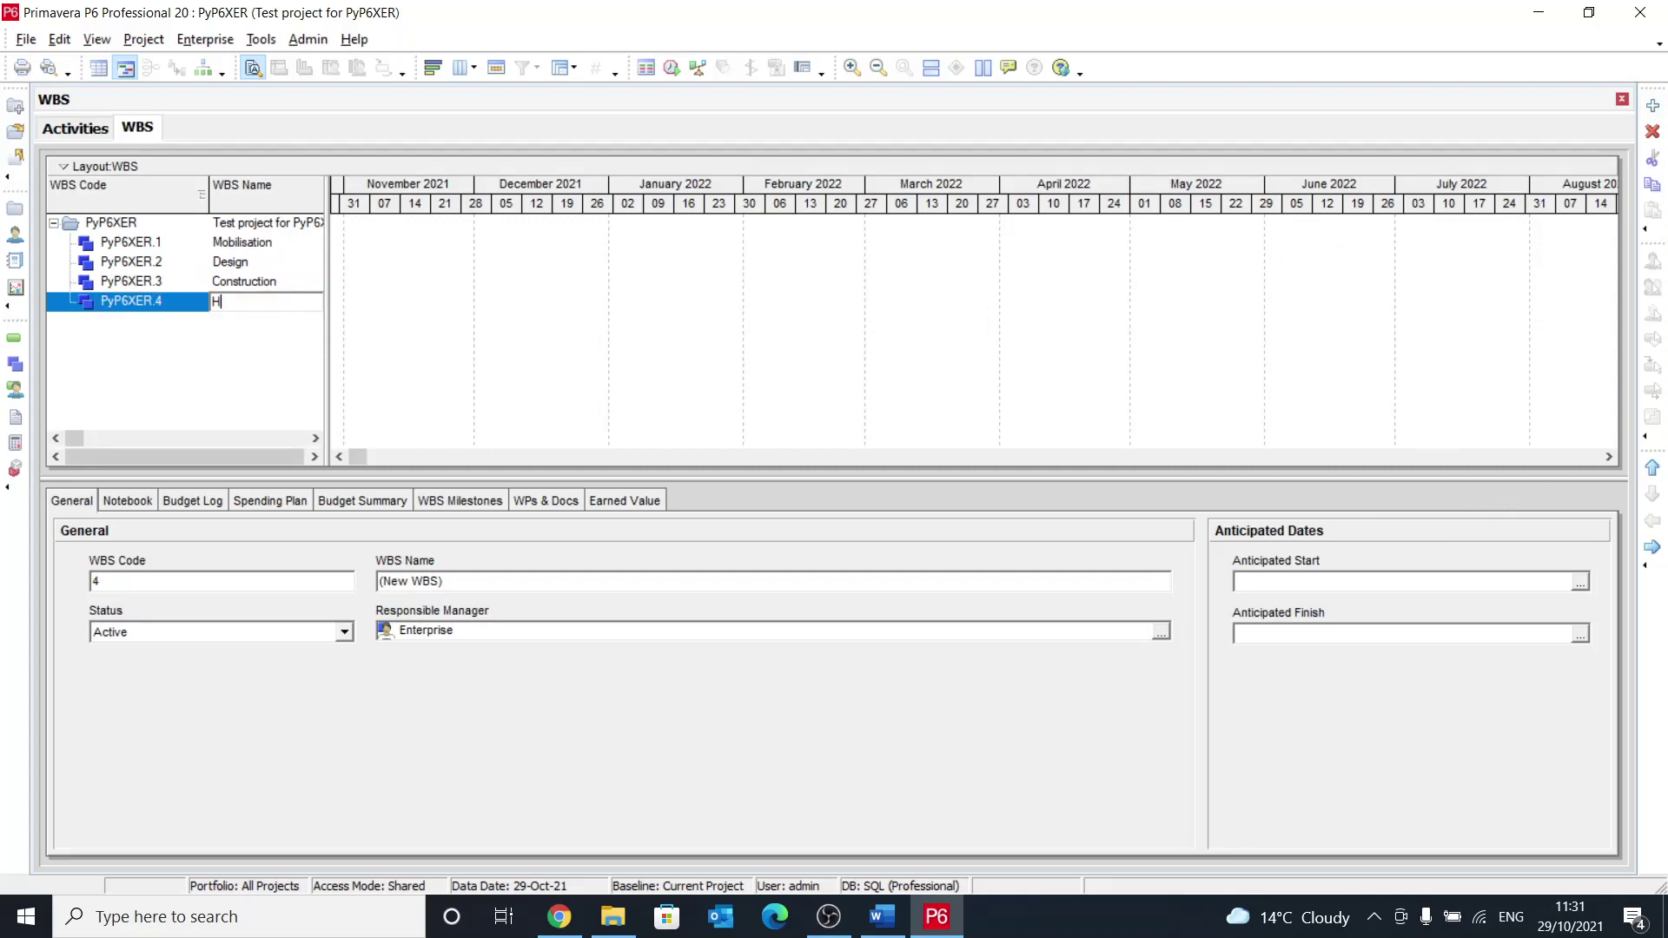
text(andover)
key(Return)
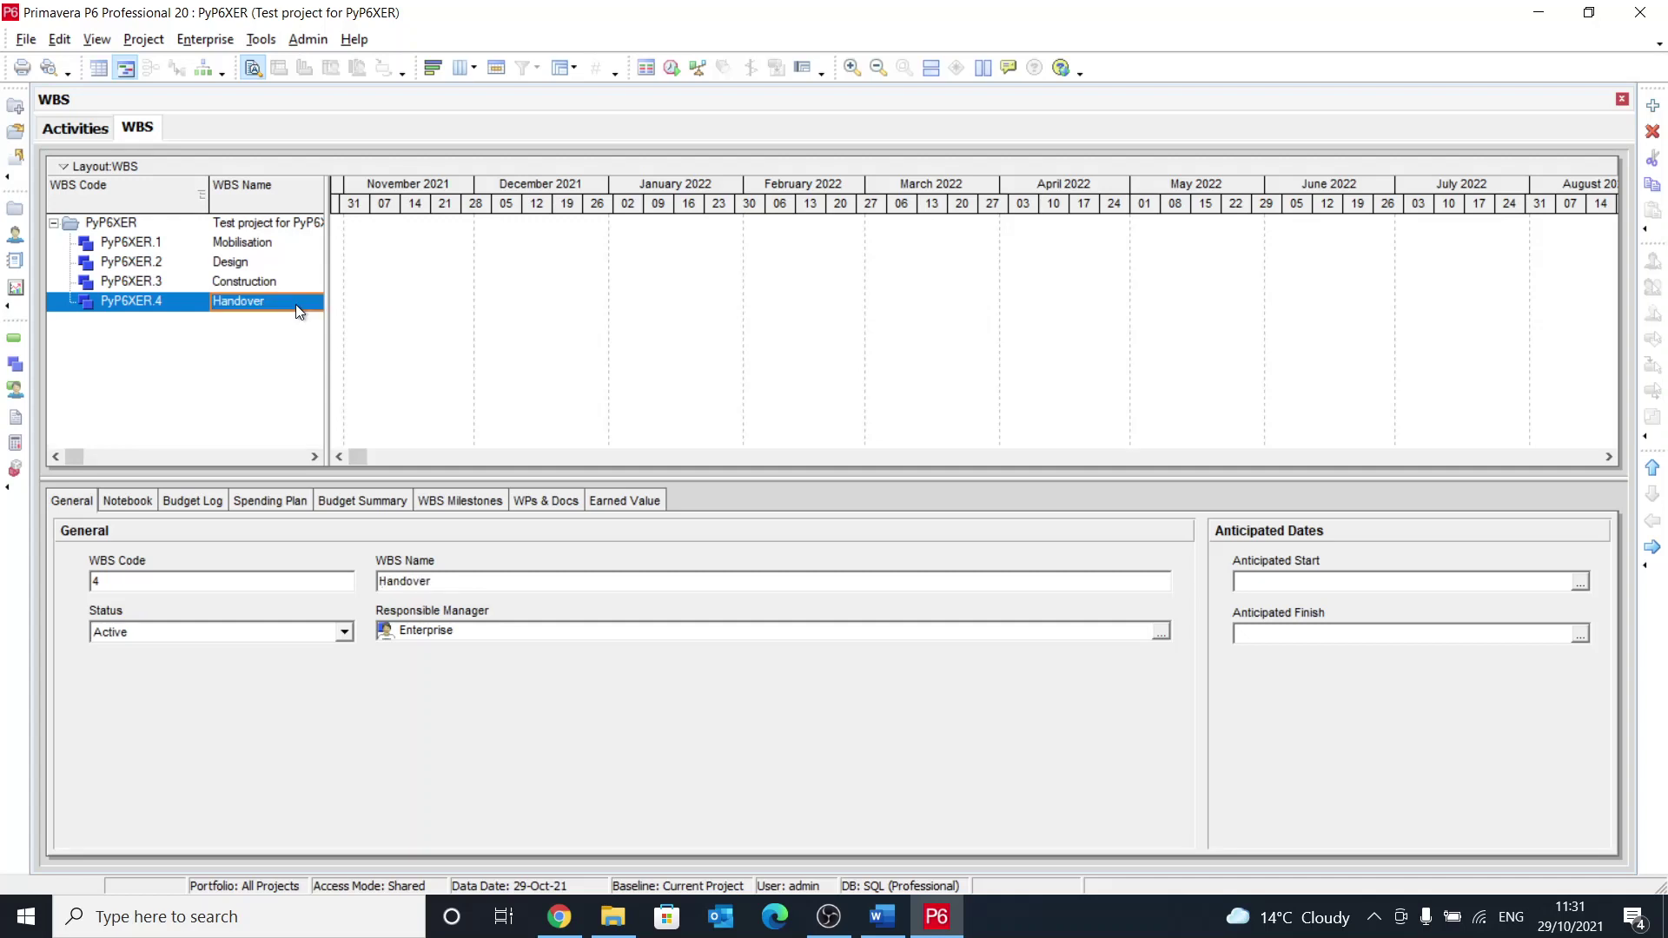
click(14, 340)
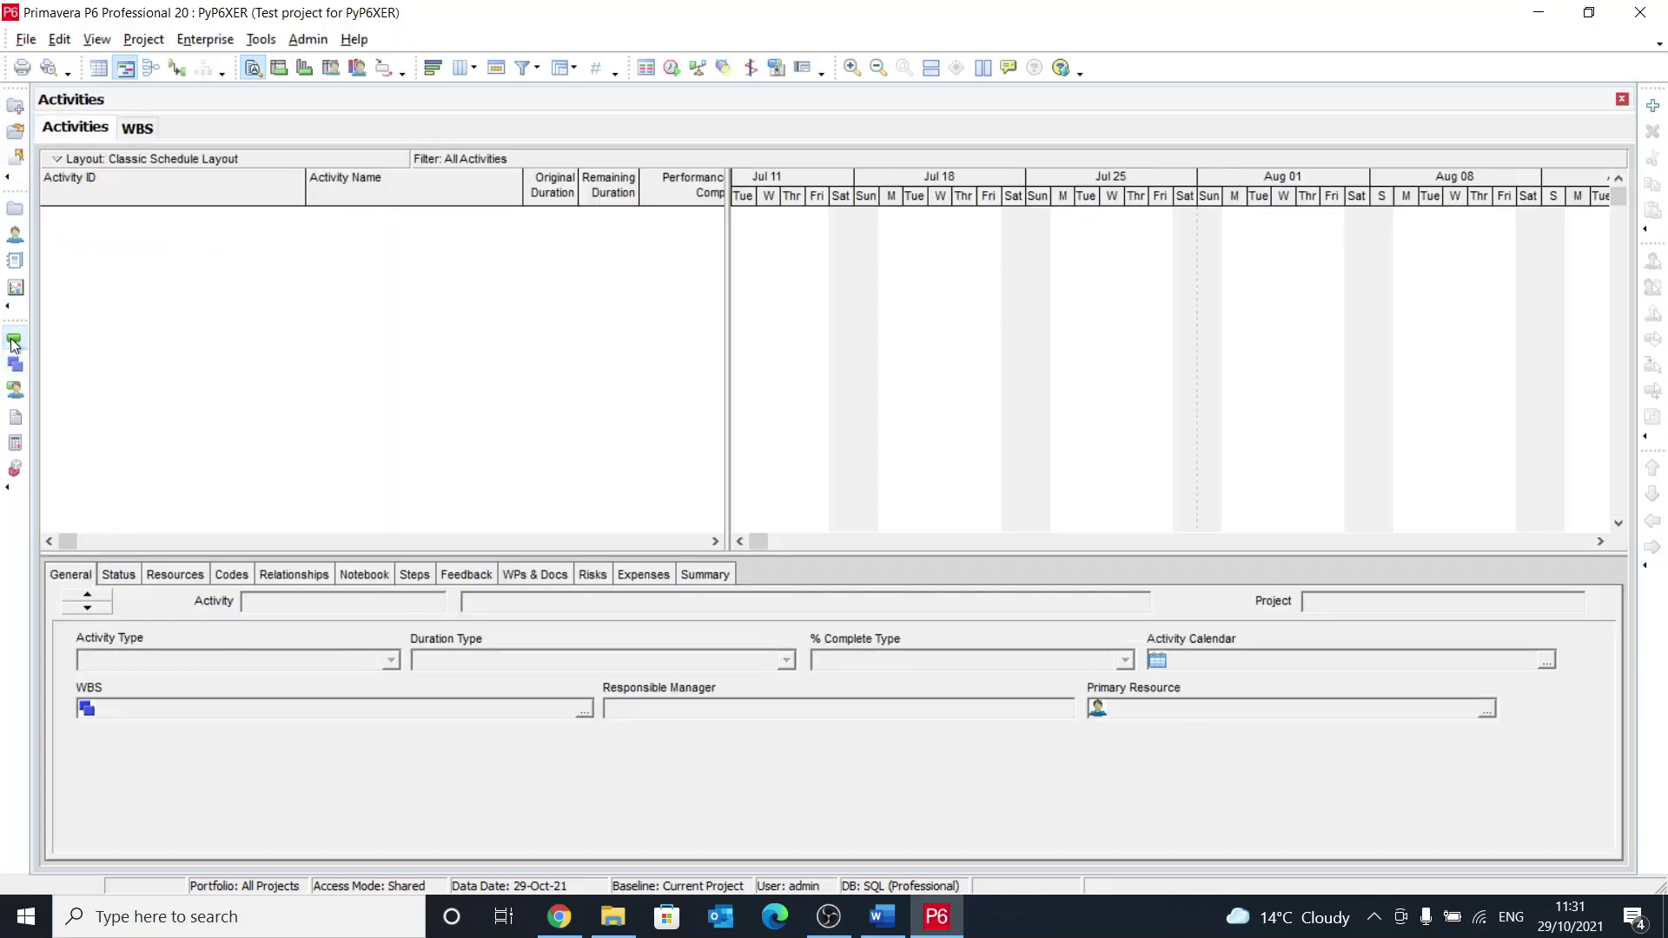
Step: Group the activities by WBS
click(566, 68)
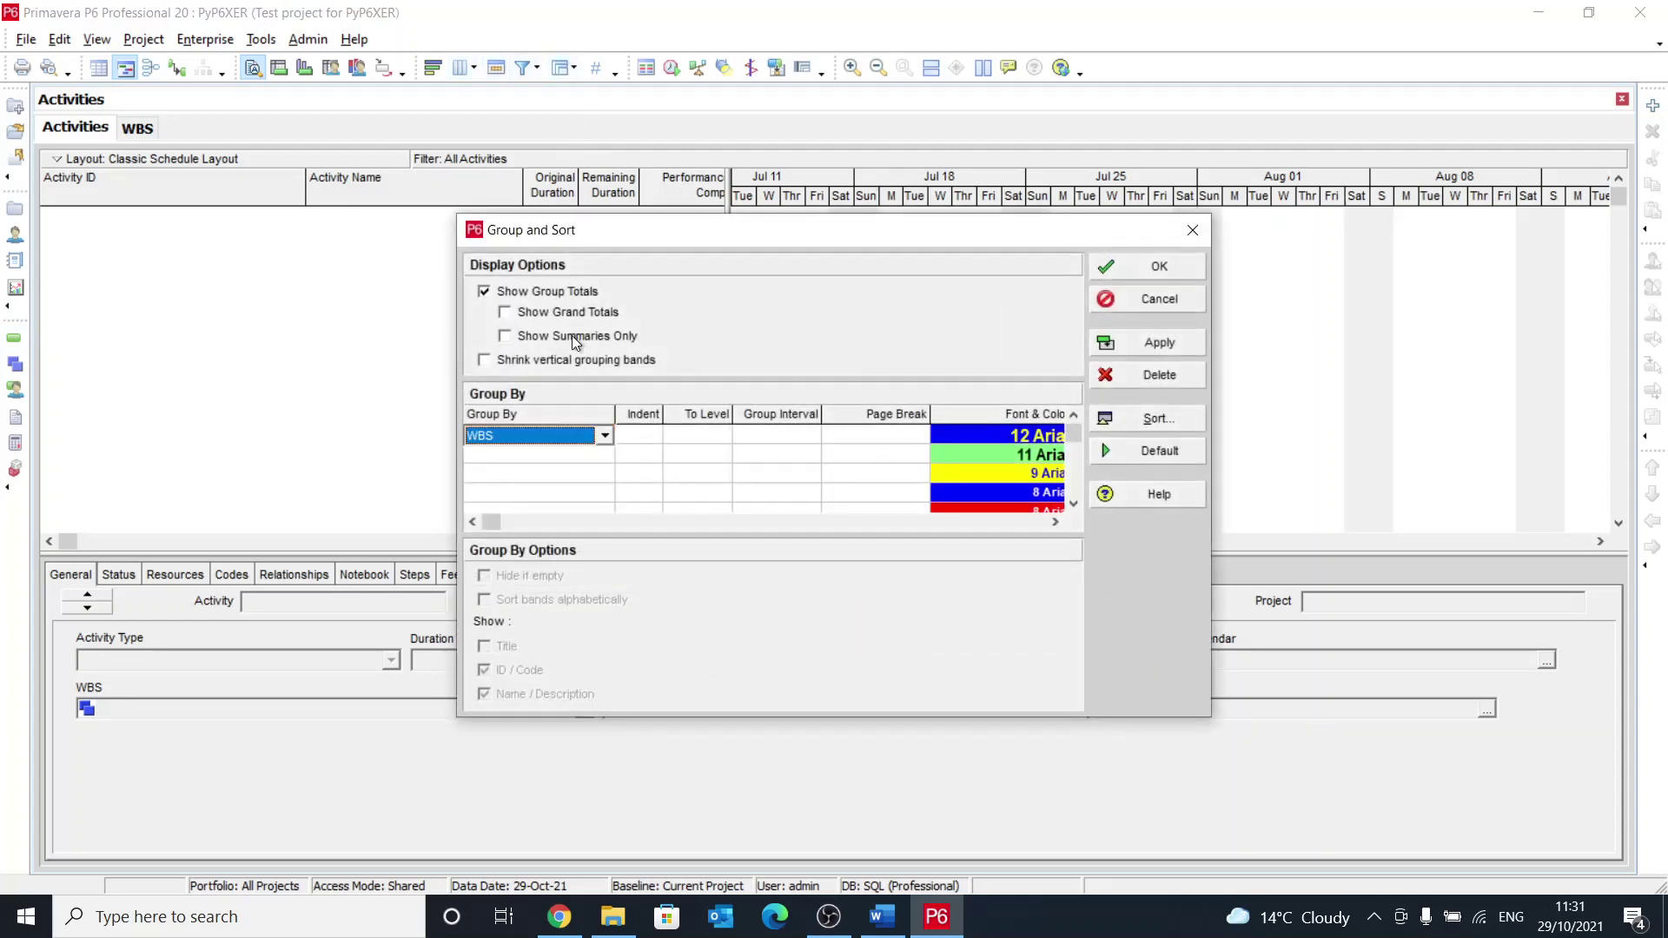
click(1145, 352)
click(1127, 259)
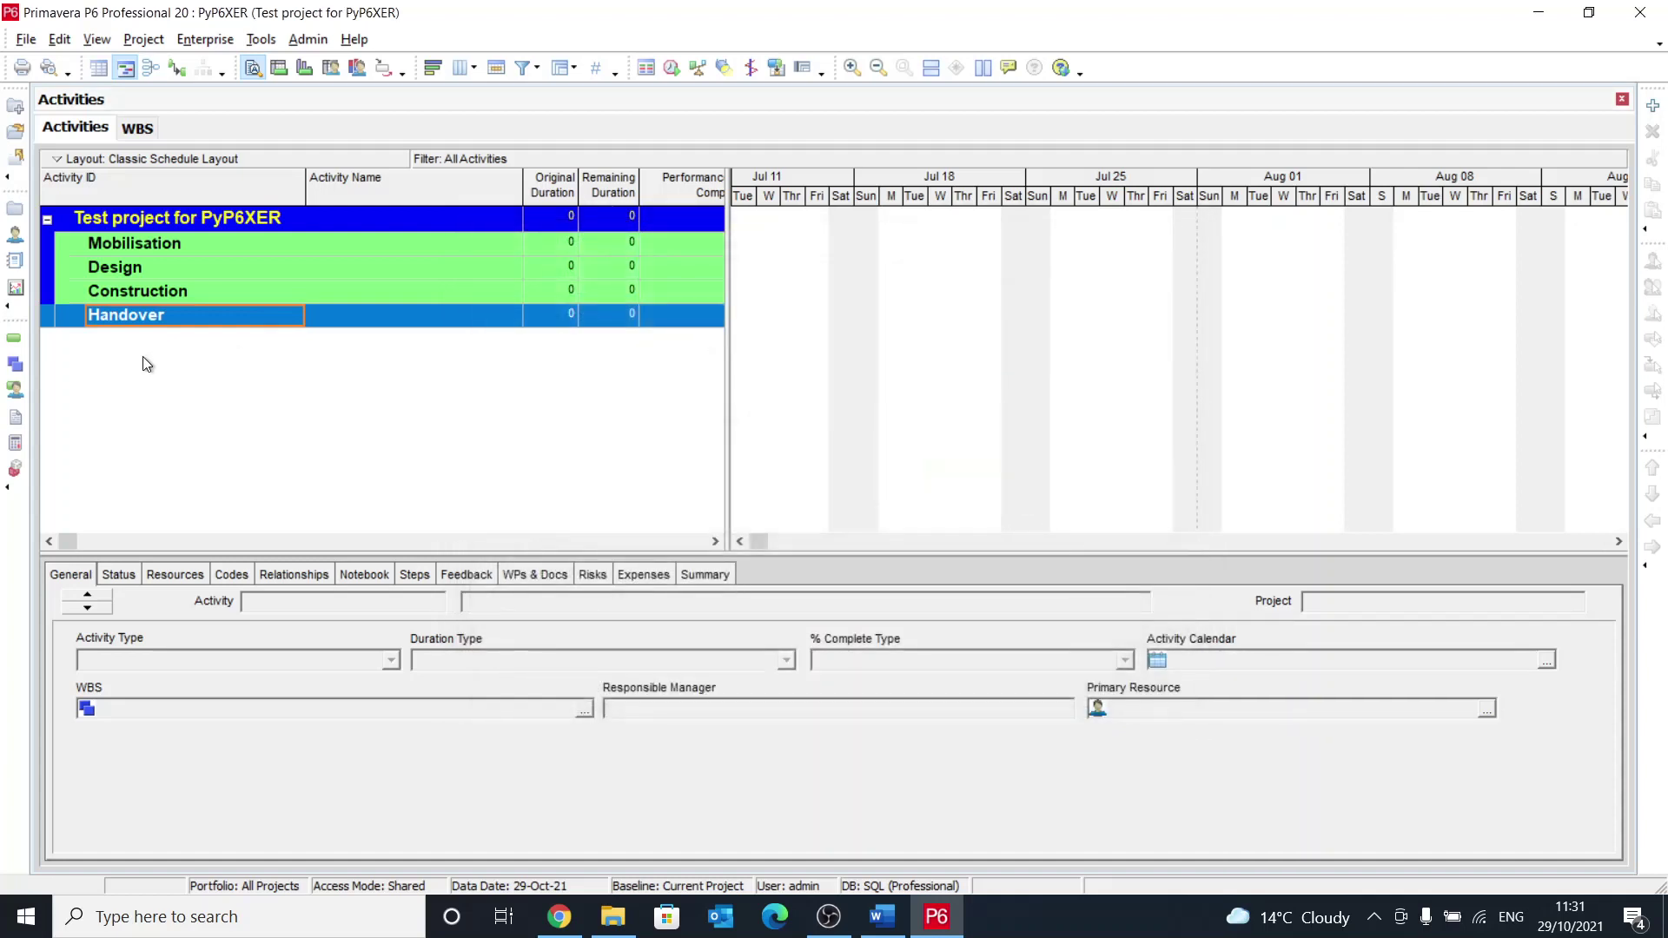
Step: Add activity A1000 Mobilisation under the Mobilisation WBS, turning off the new activity wizard
click(150, 269)
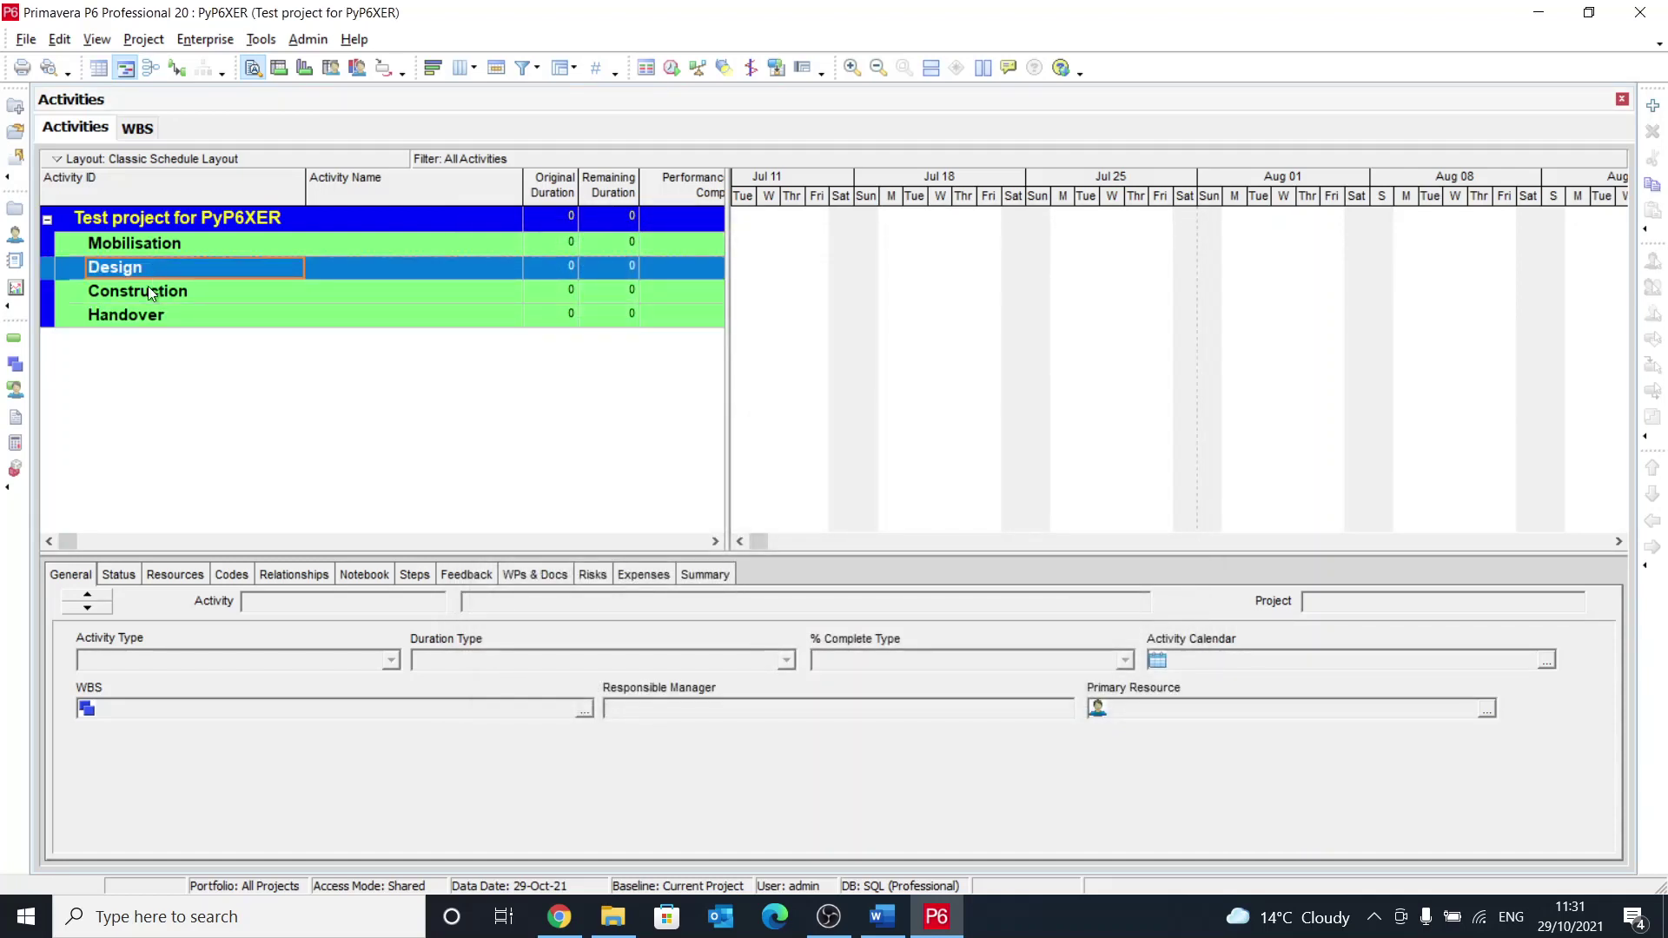
click(153, 291)
click(153, 245)
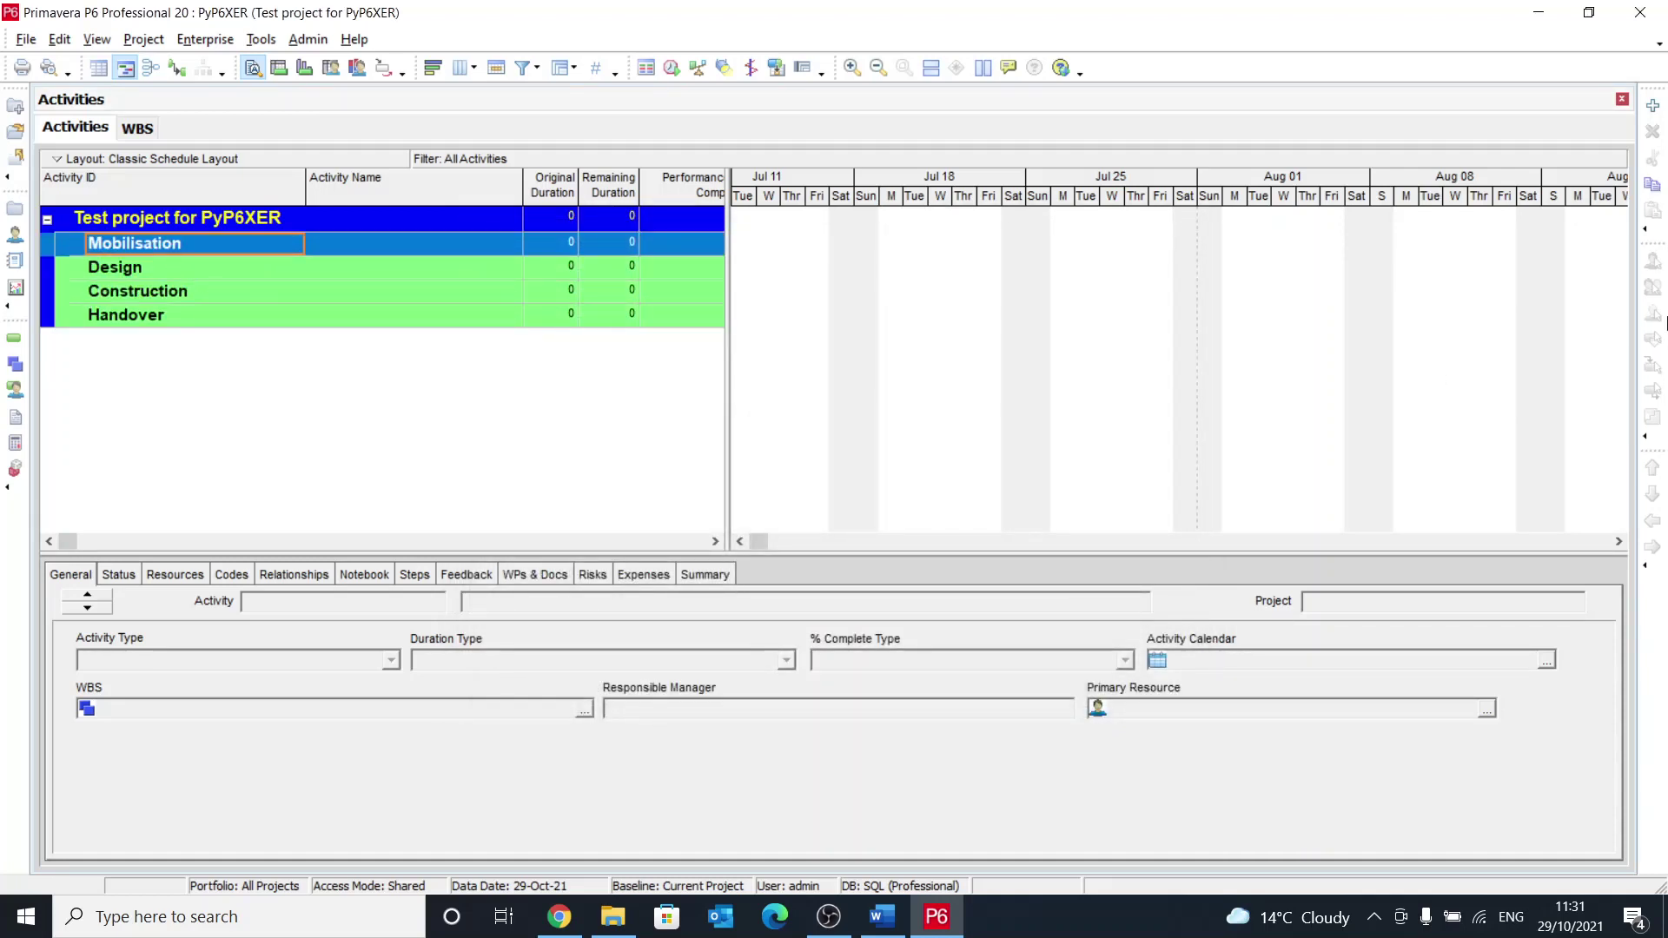
click(1653, 105)
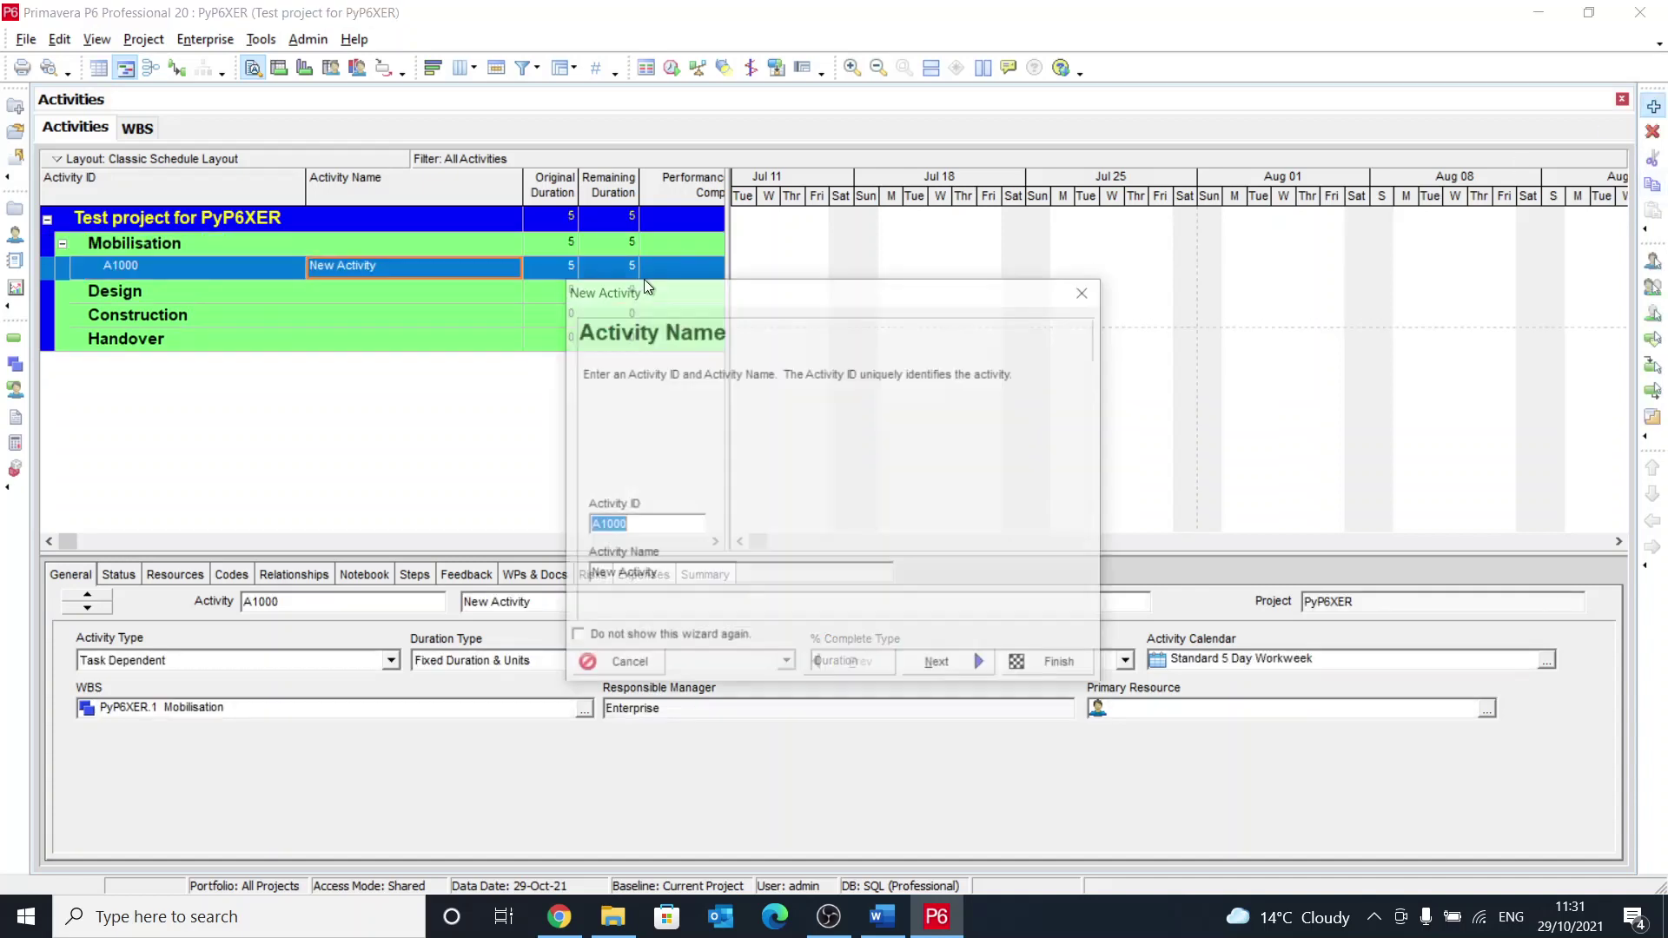
key(Tab)
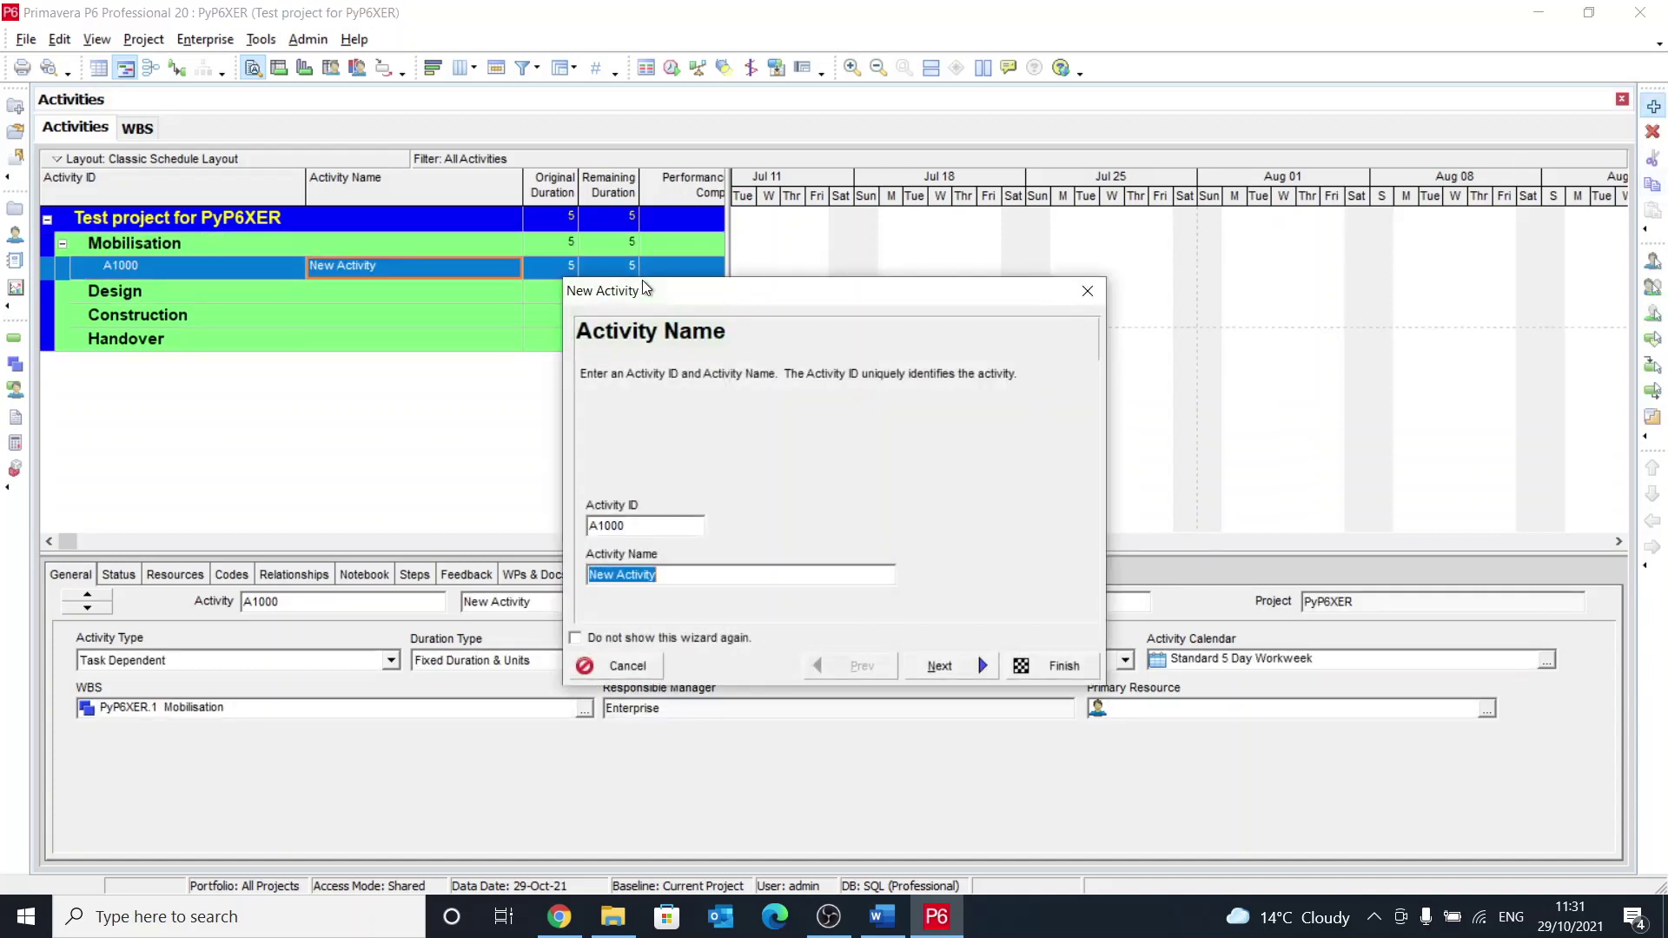
text(Mobilisation)
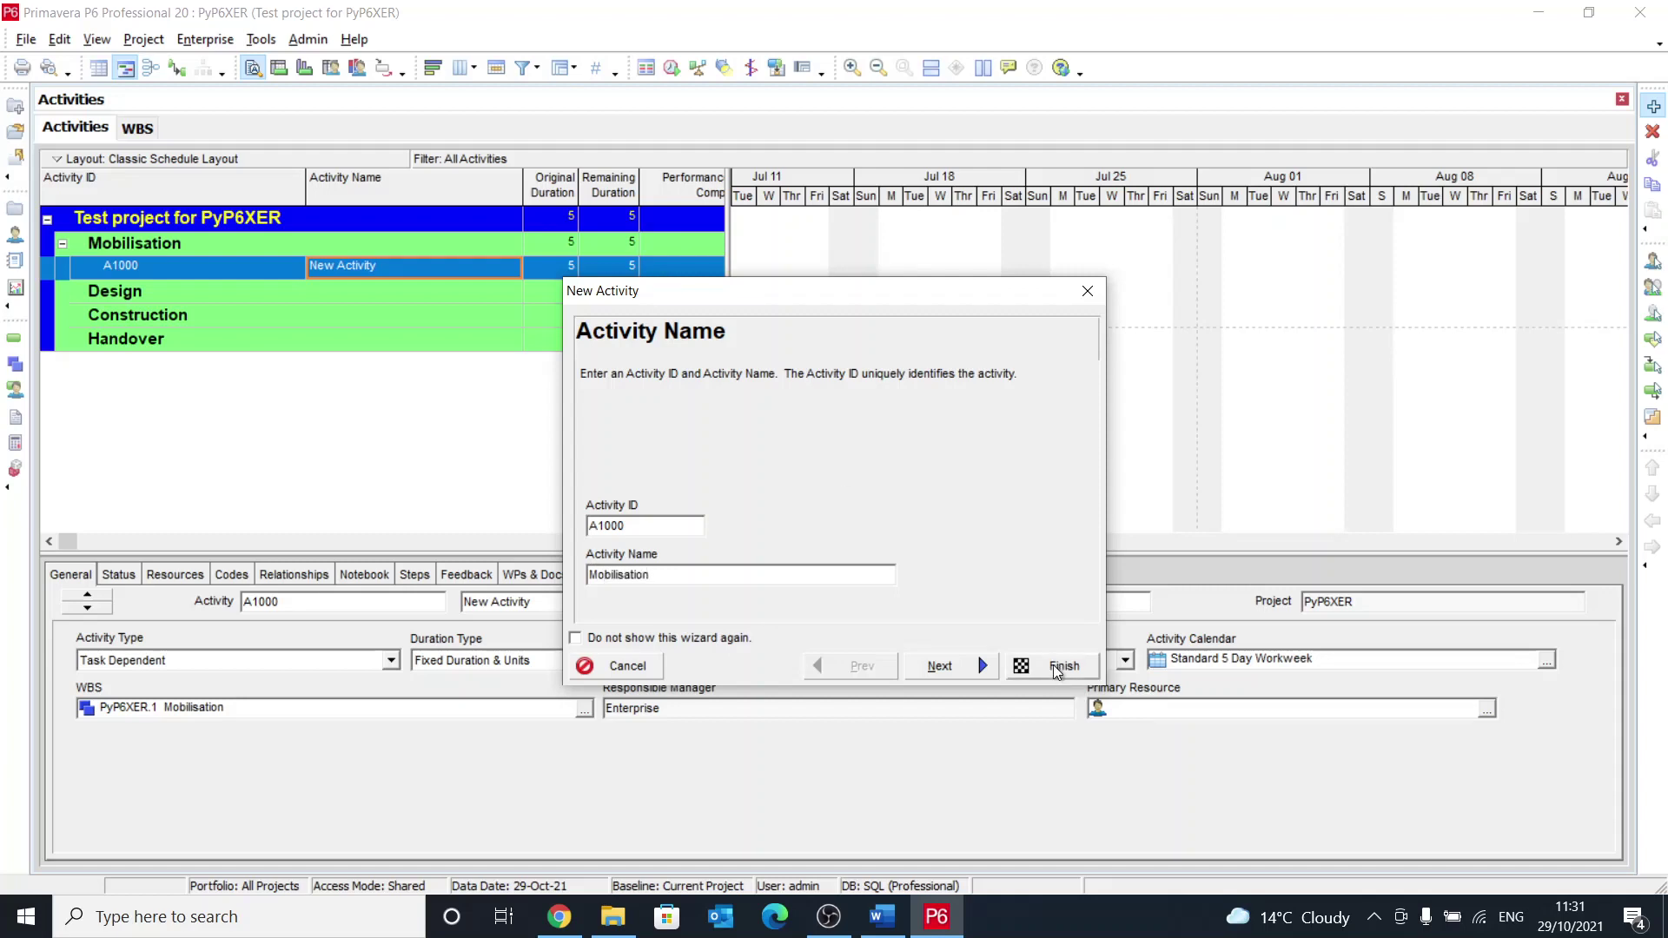
click(728, 641)
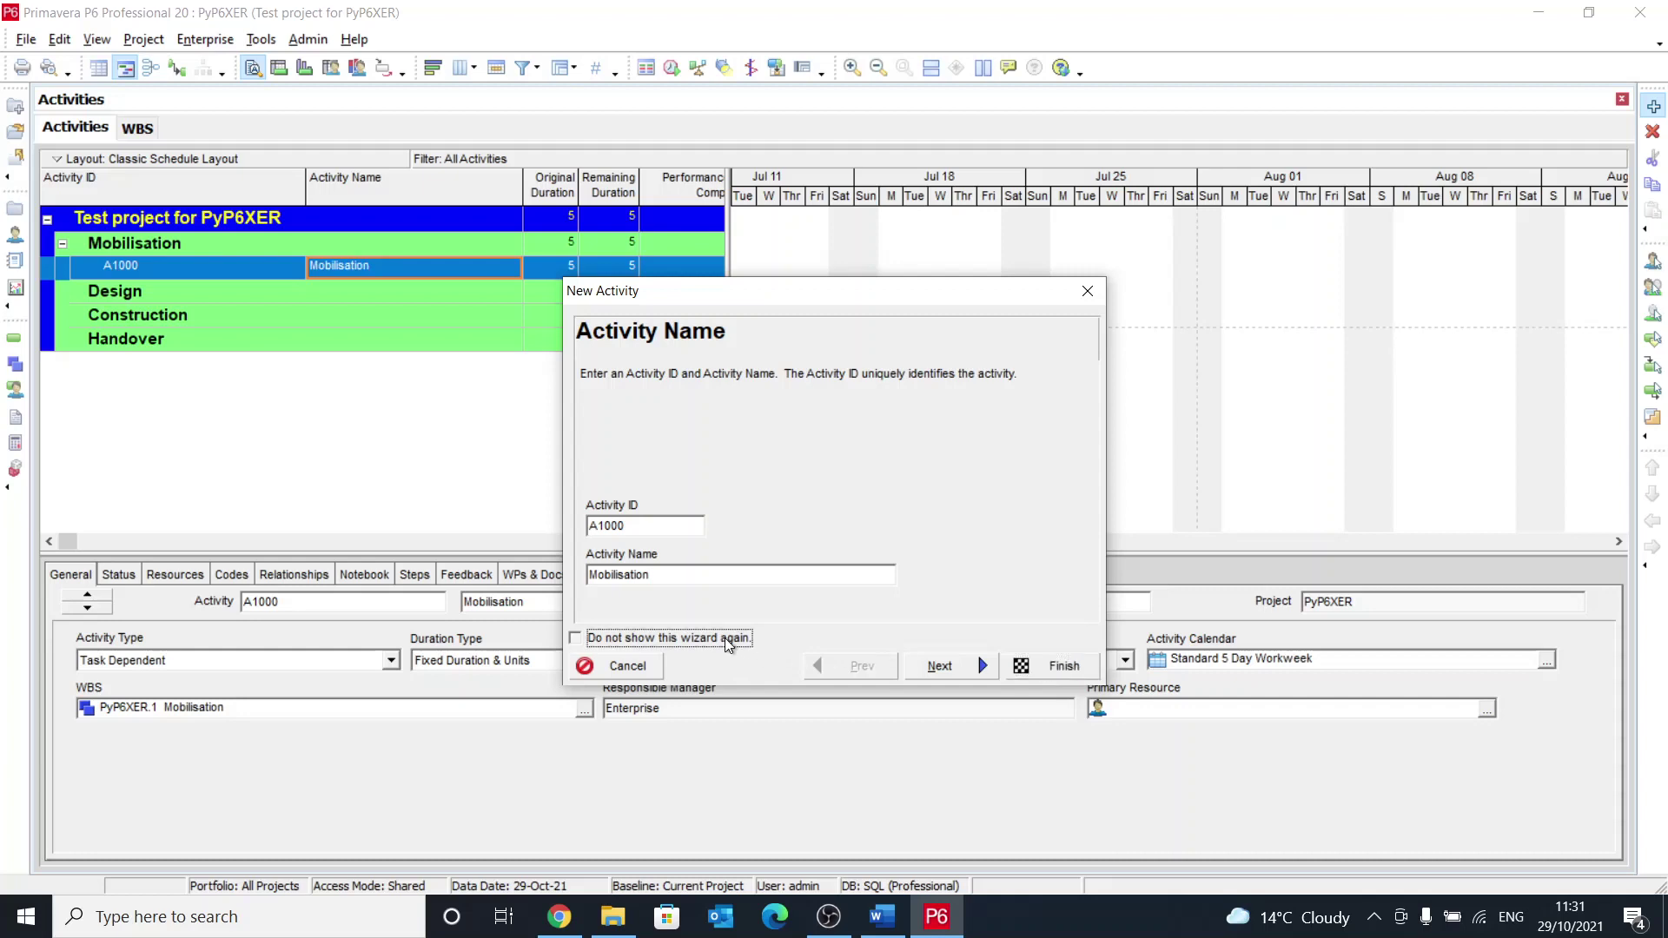
key(Return)
click(1041, 664)
Step: Add activities A1010 Design, A1020 Construction and A1030 Handover under their WBS bands
click(352, 294)
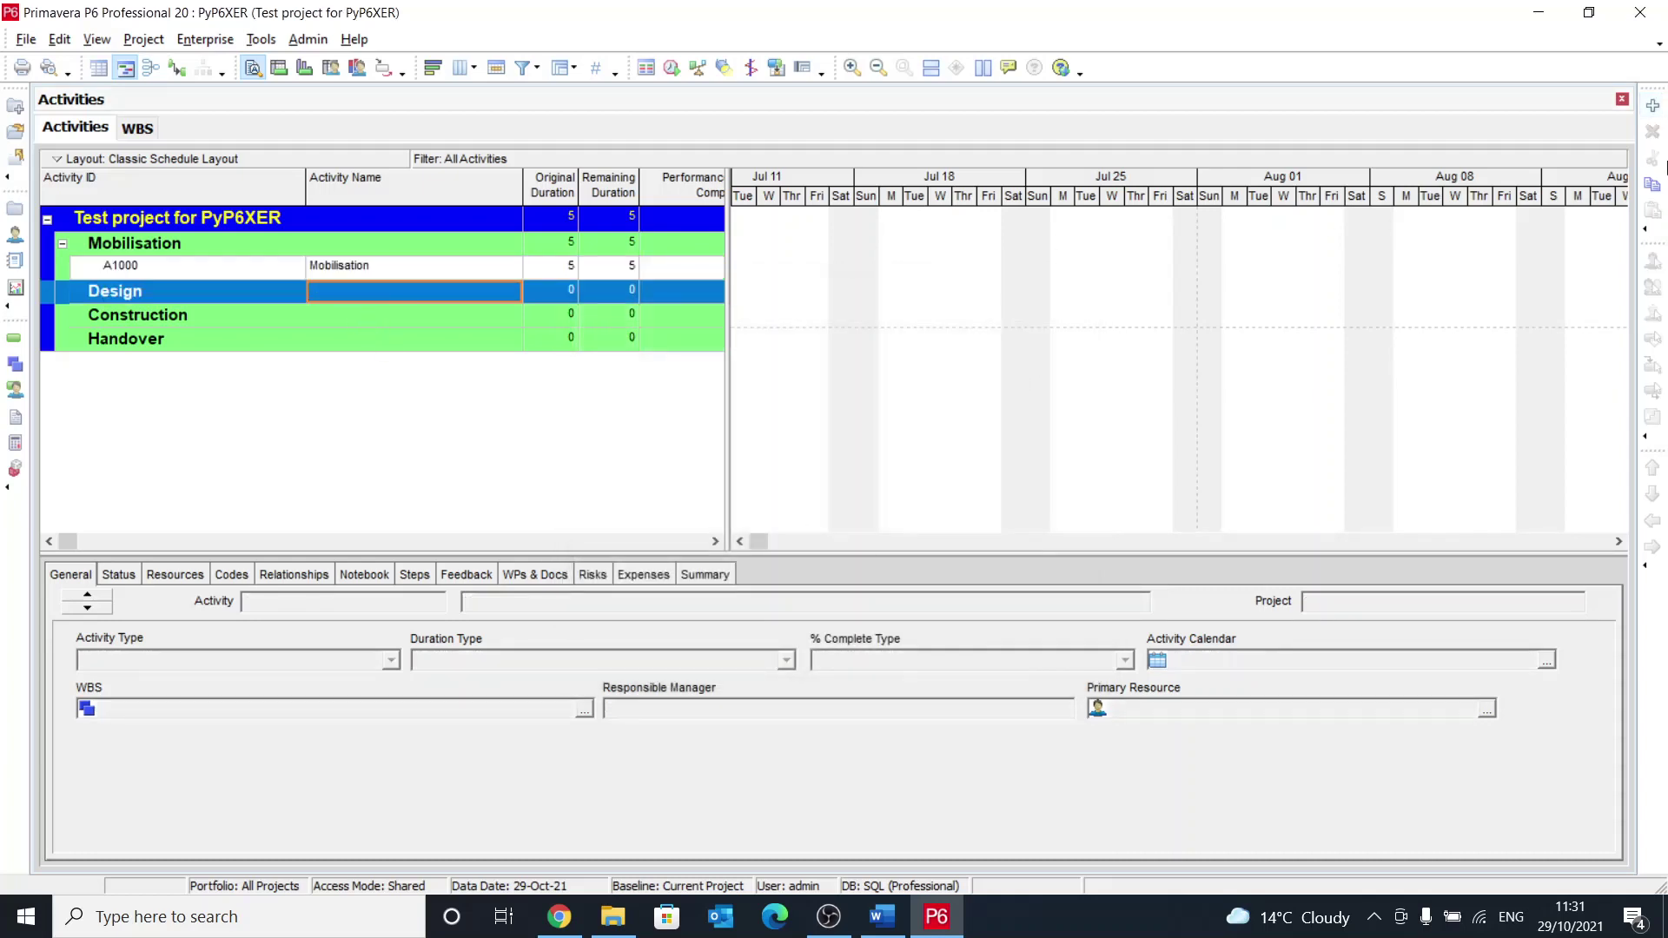
click(1652, 109)
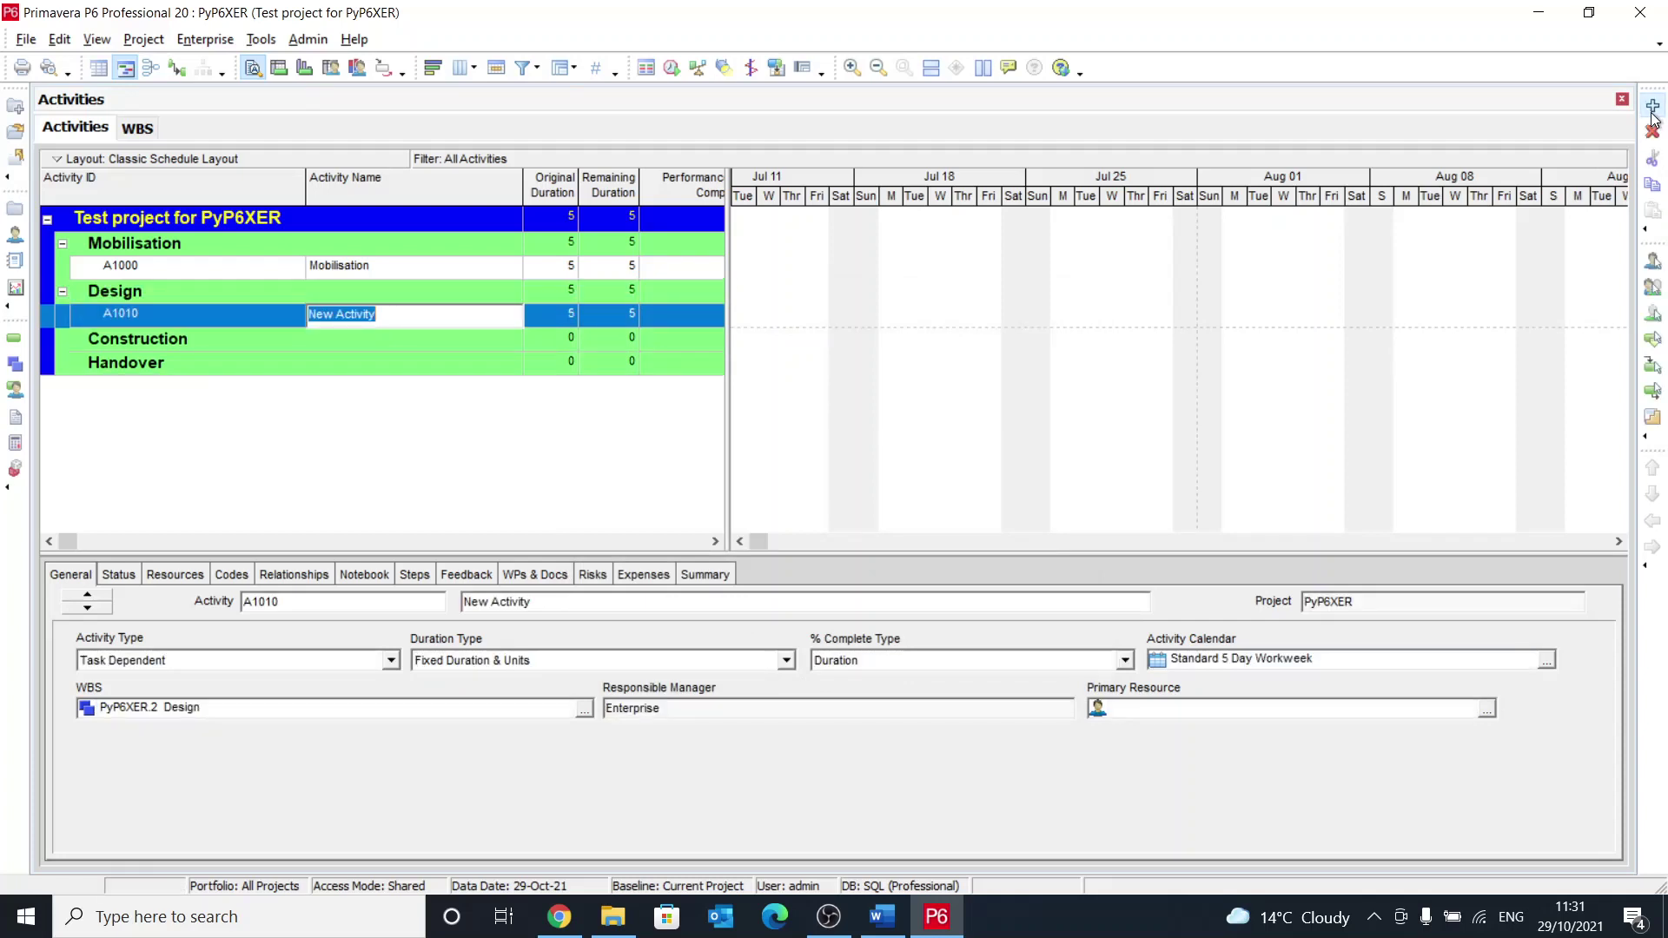
text(Design)
key(Return)
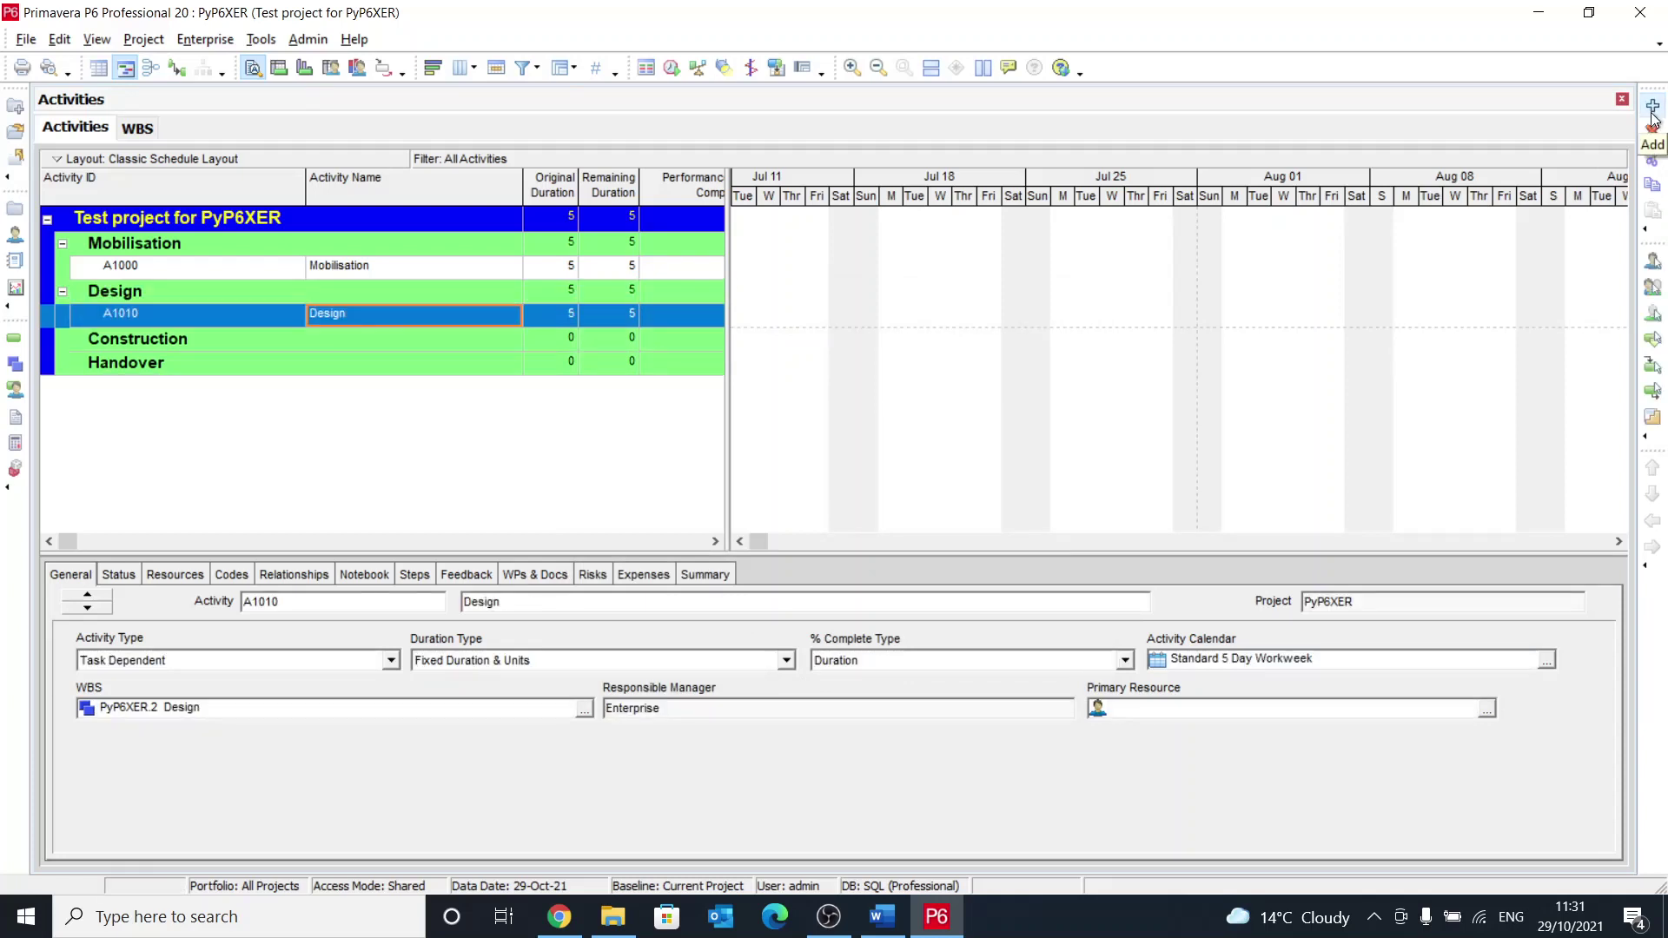
click(441, 339)
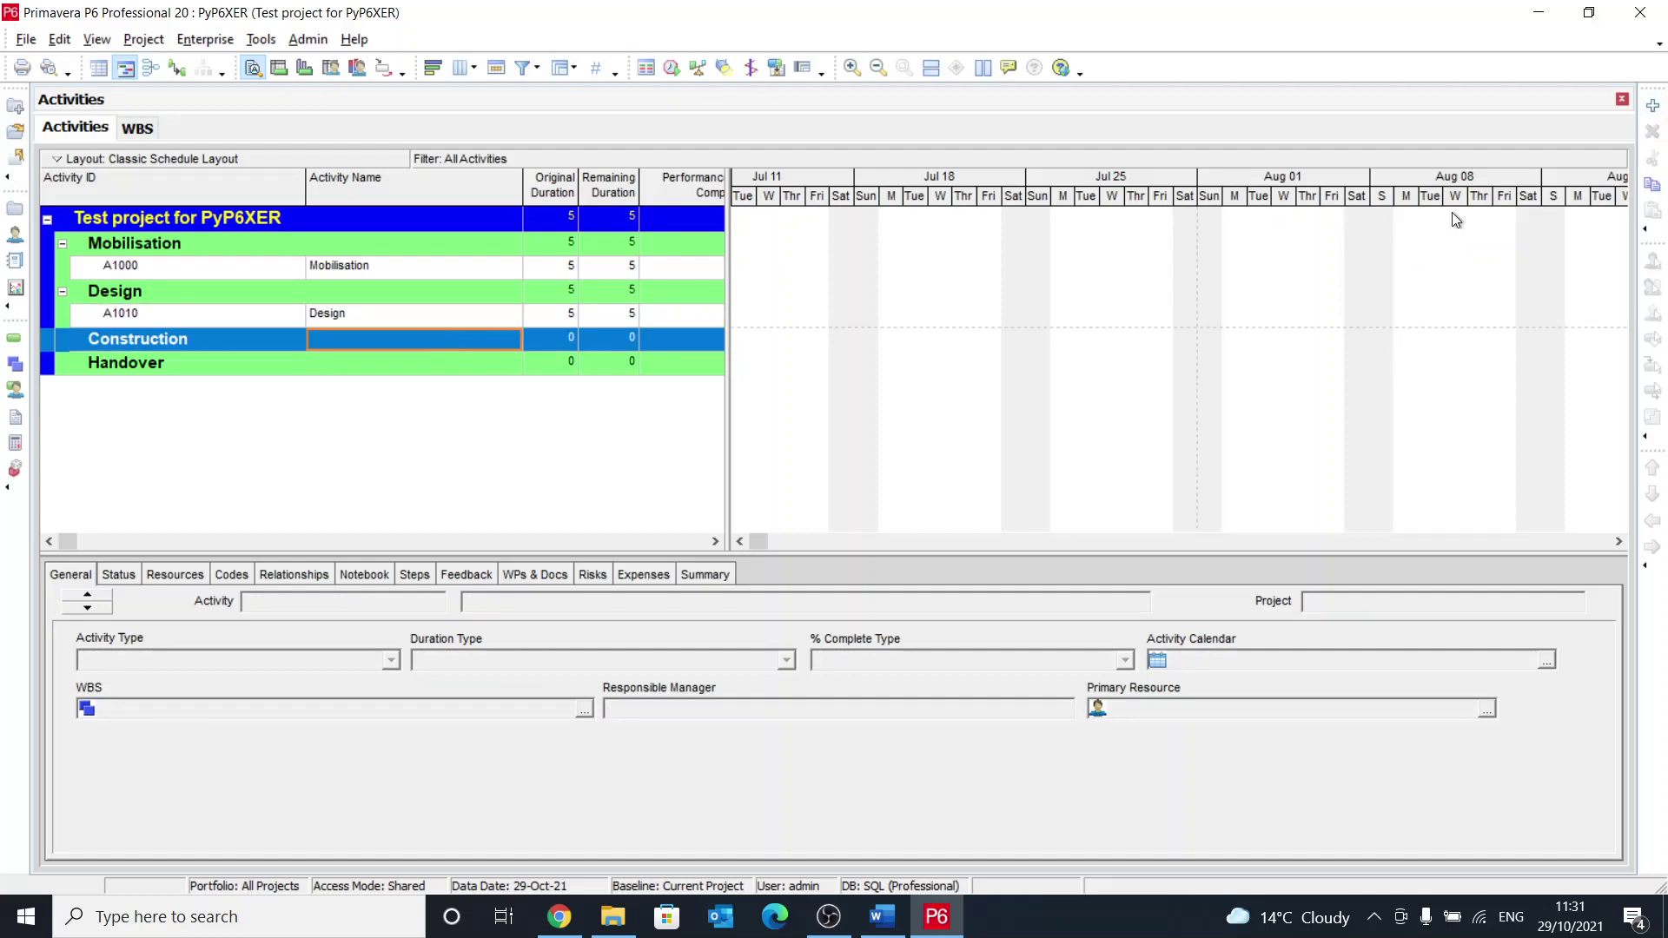
click(1652, 108)
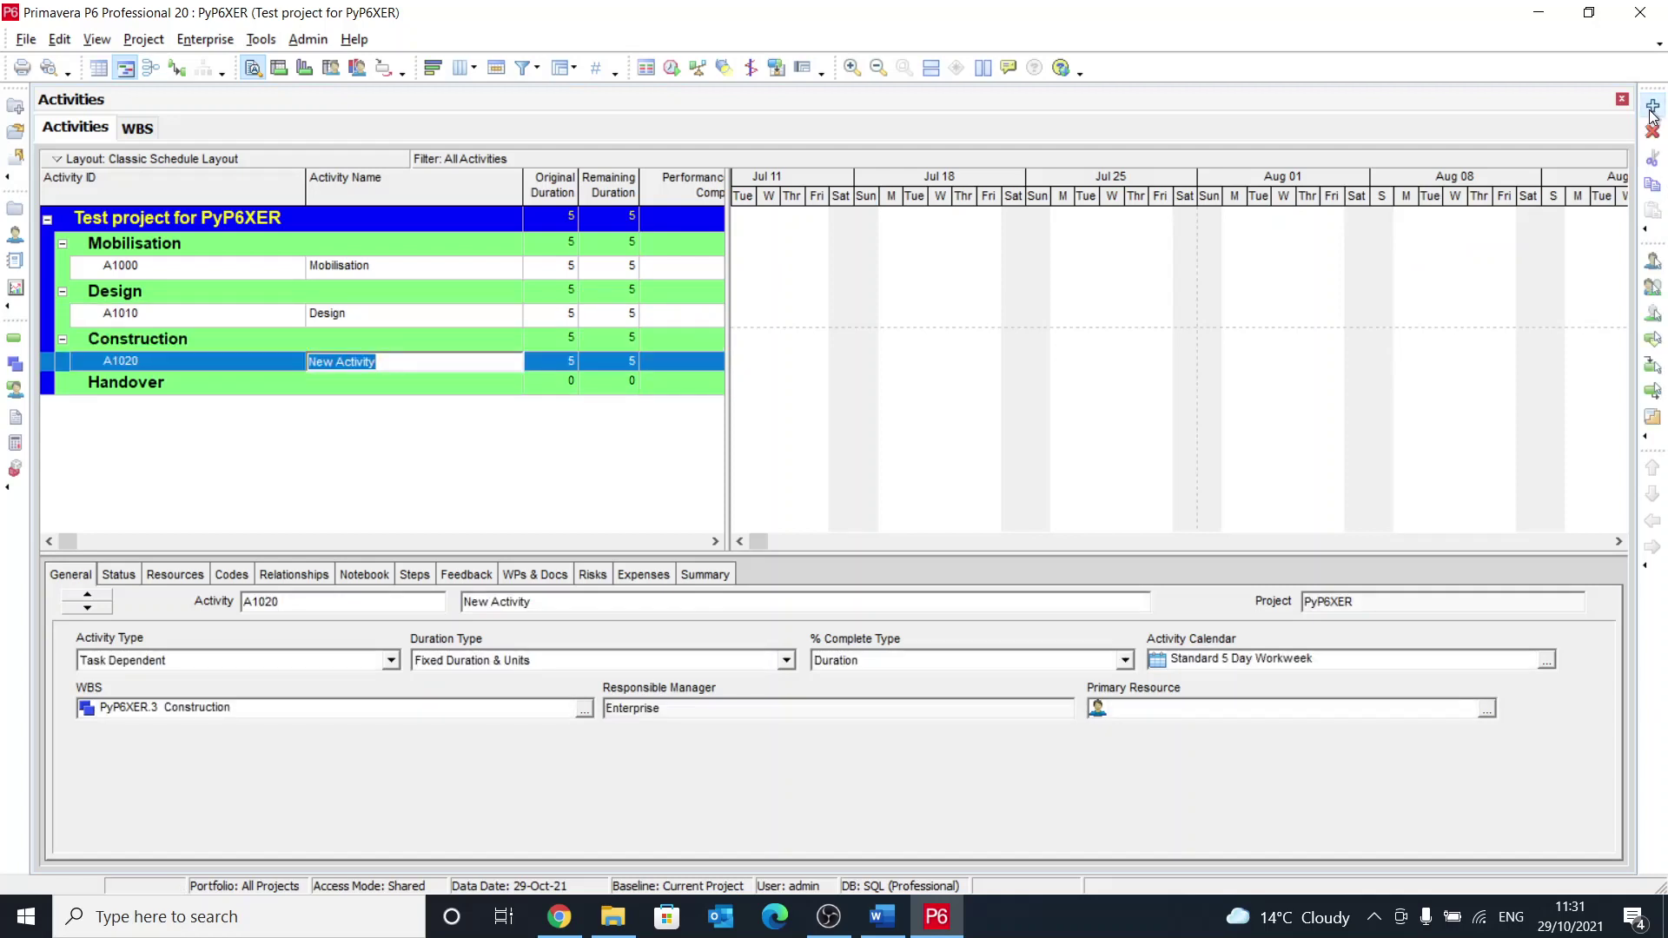
text(P)
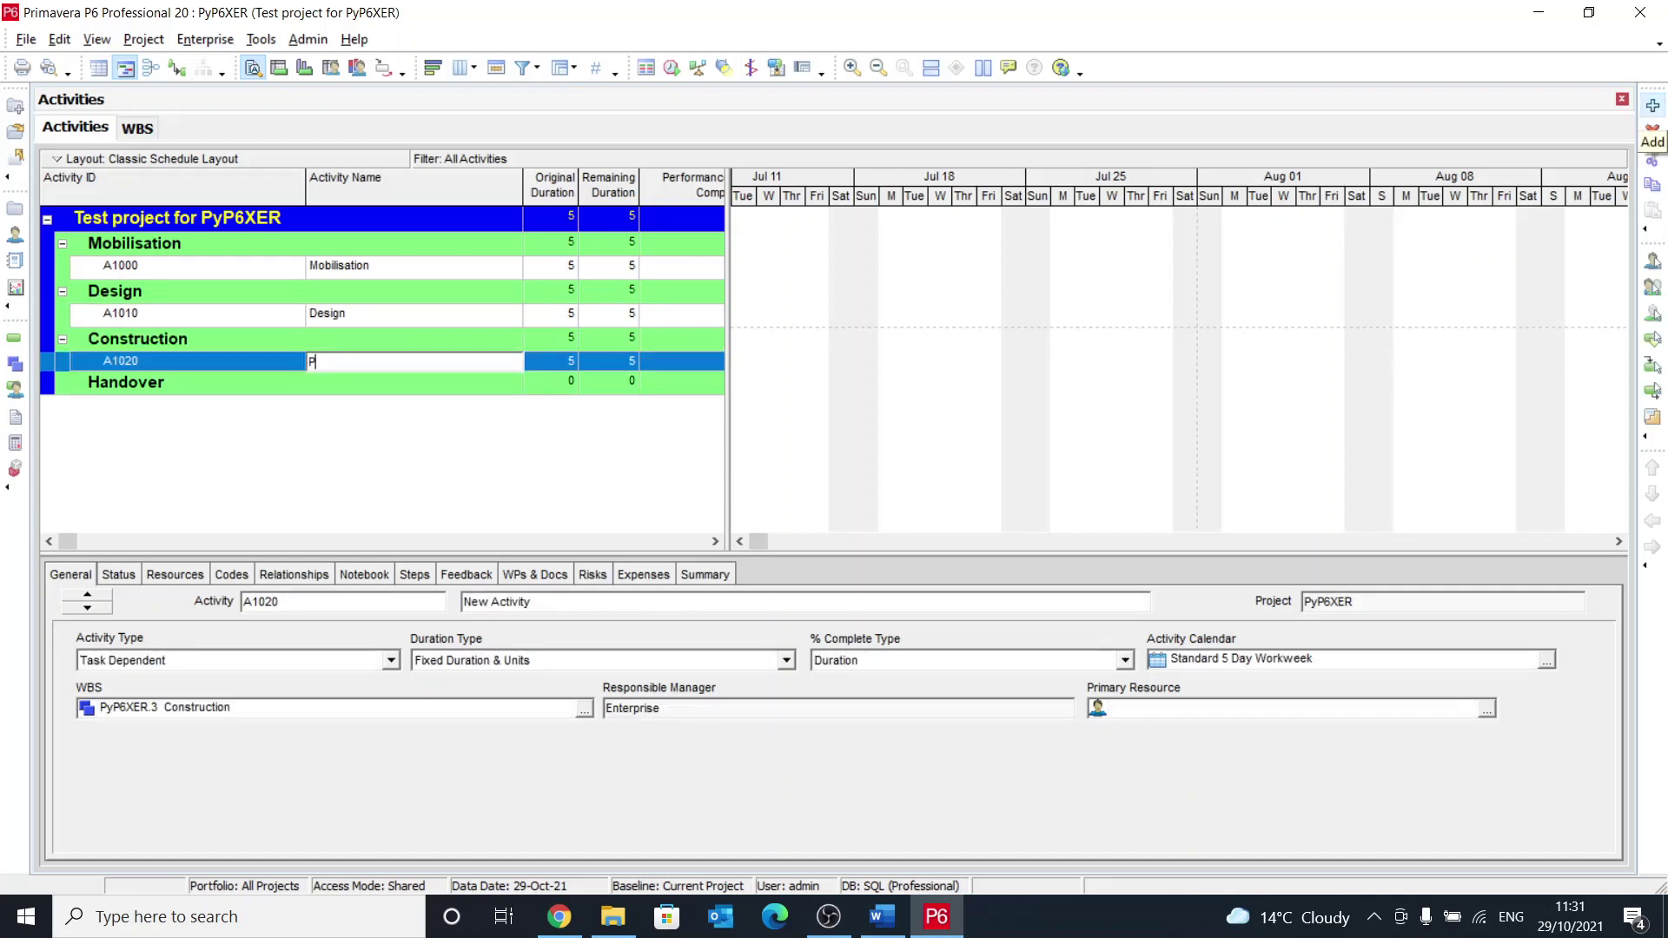
text(Construction)
key(Return)
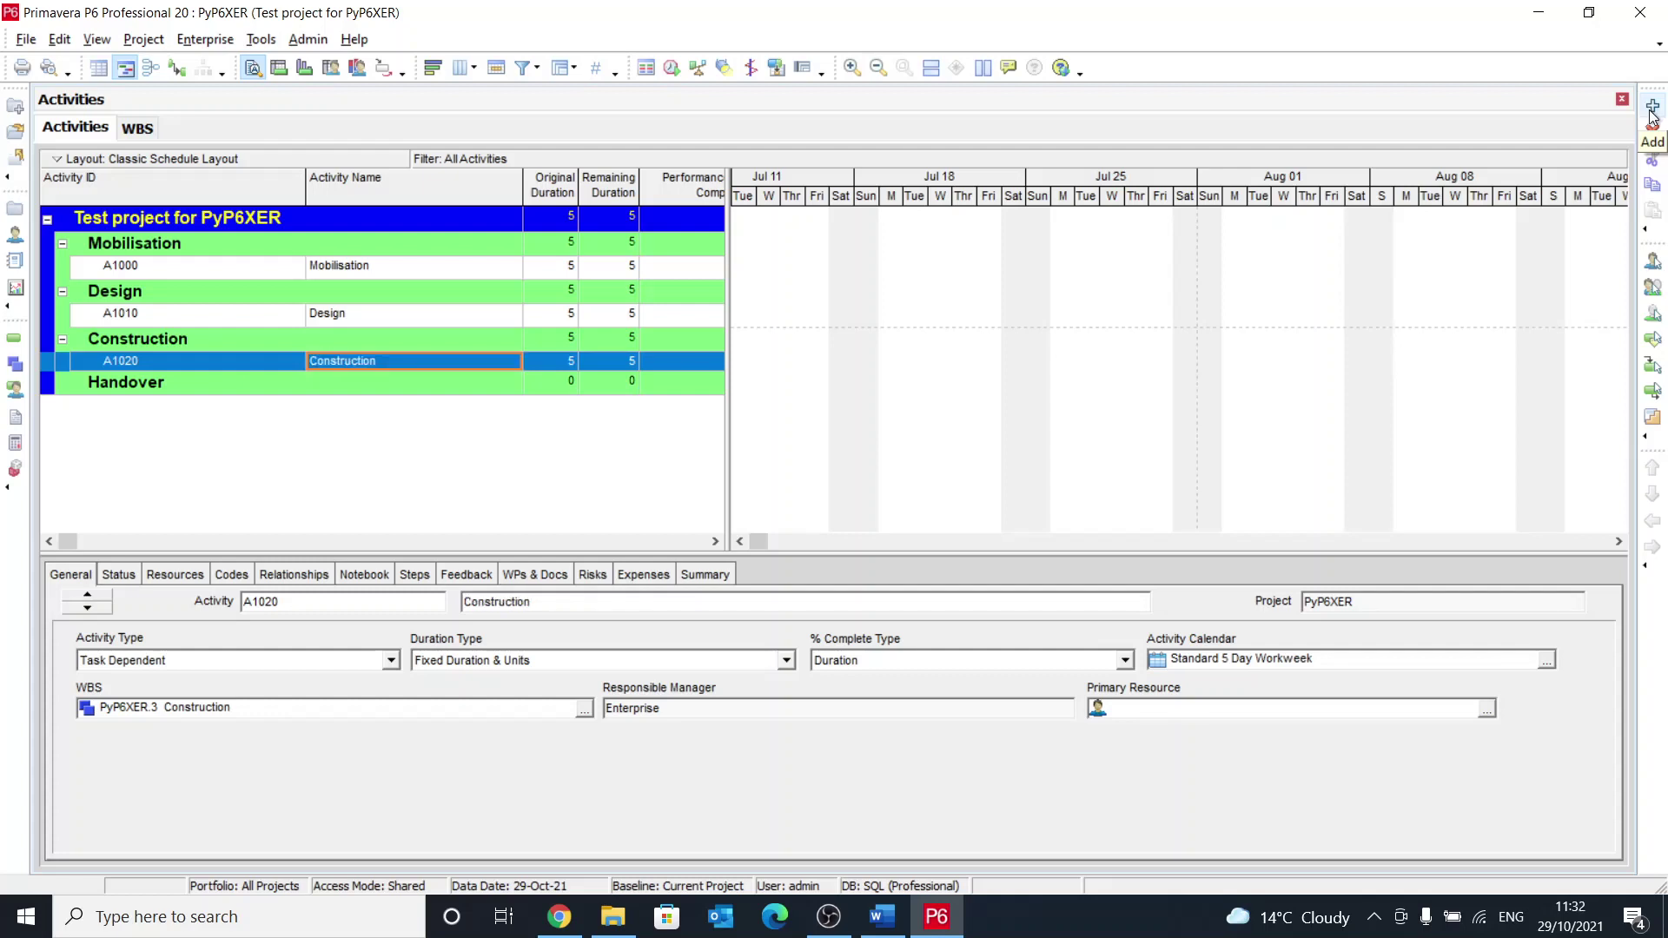
click(479, 389)
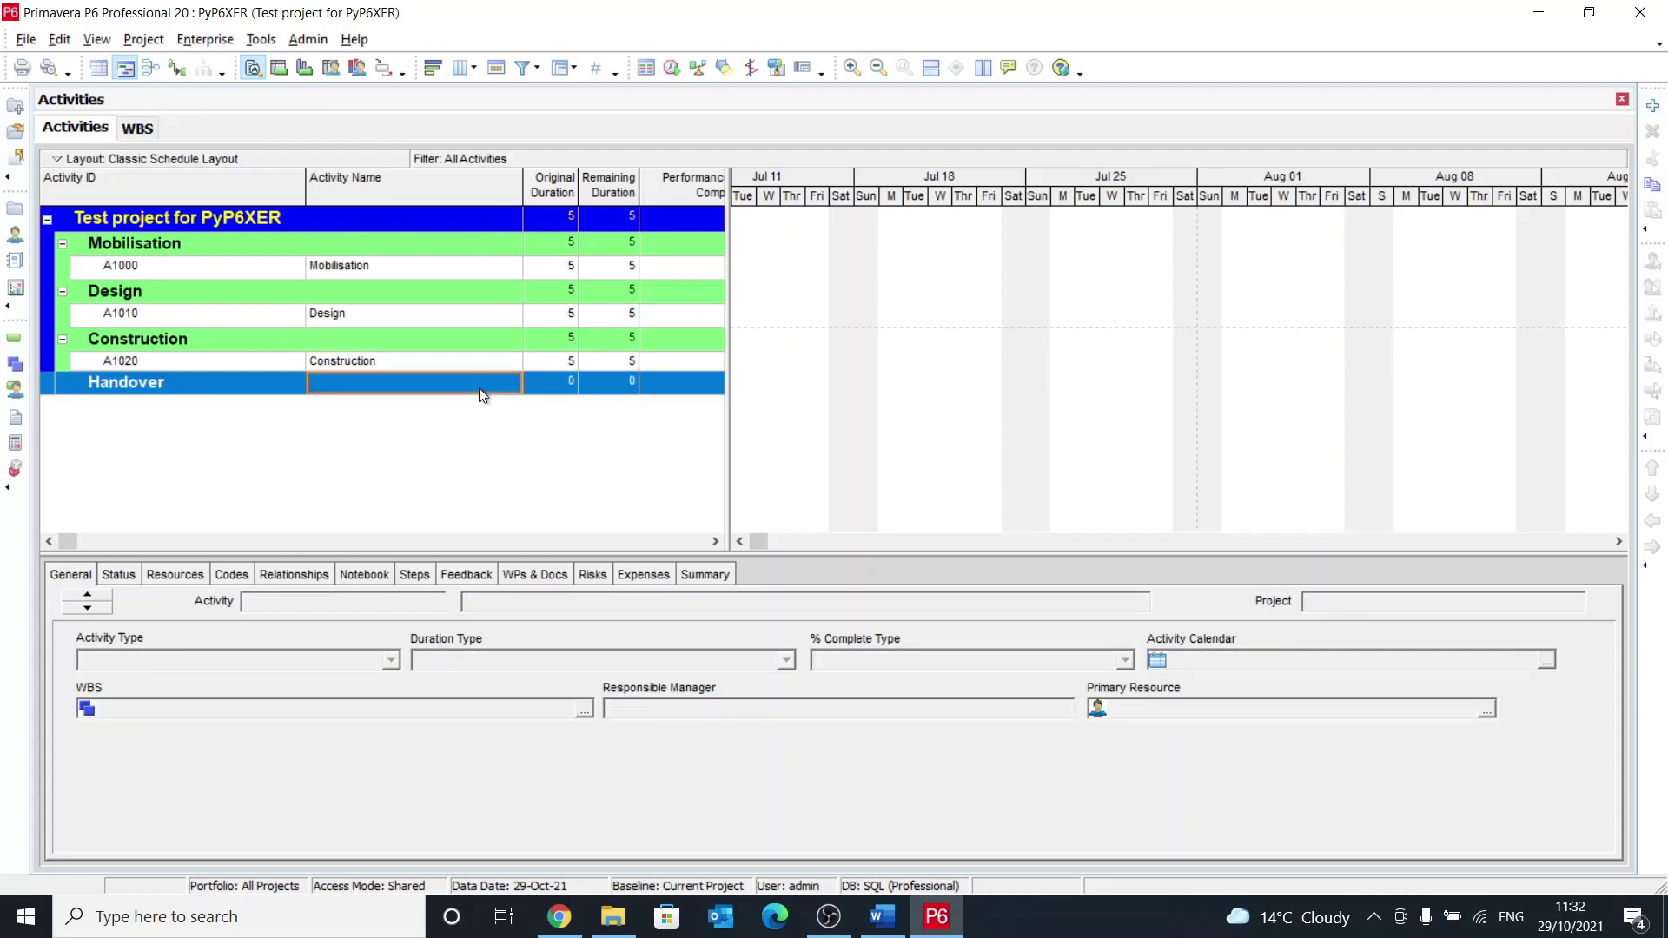
click(1654, 105)
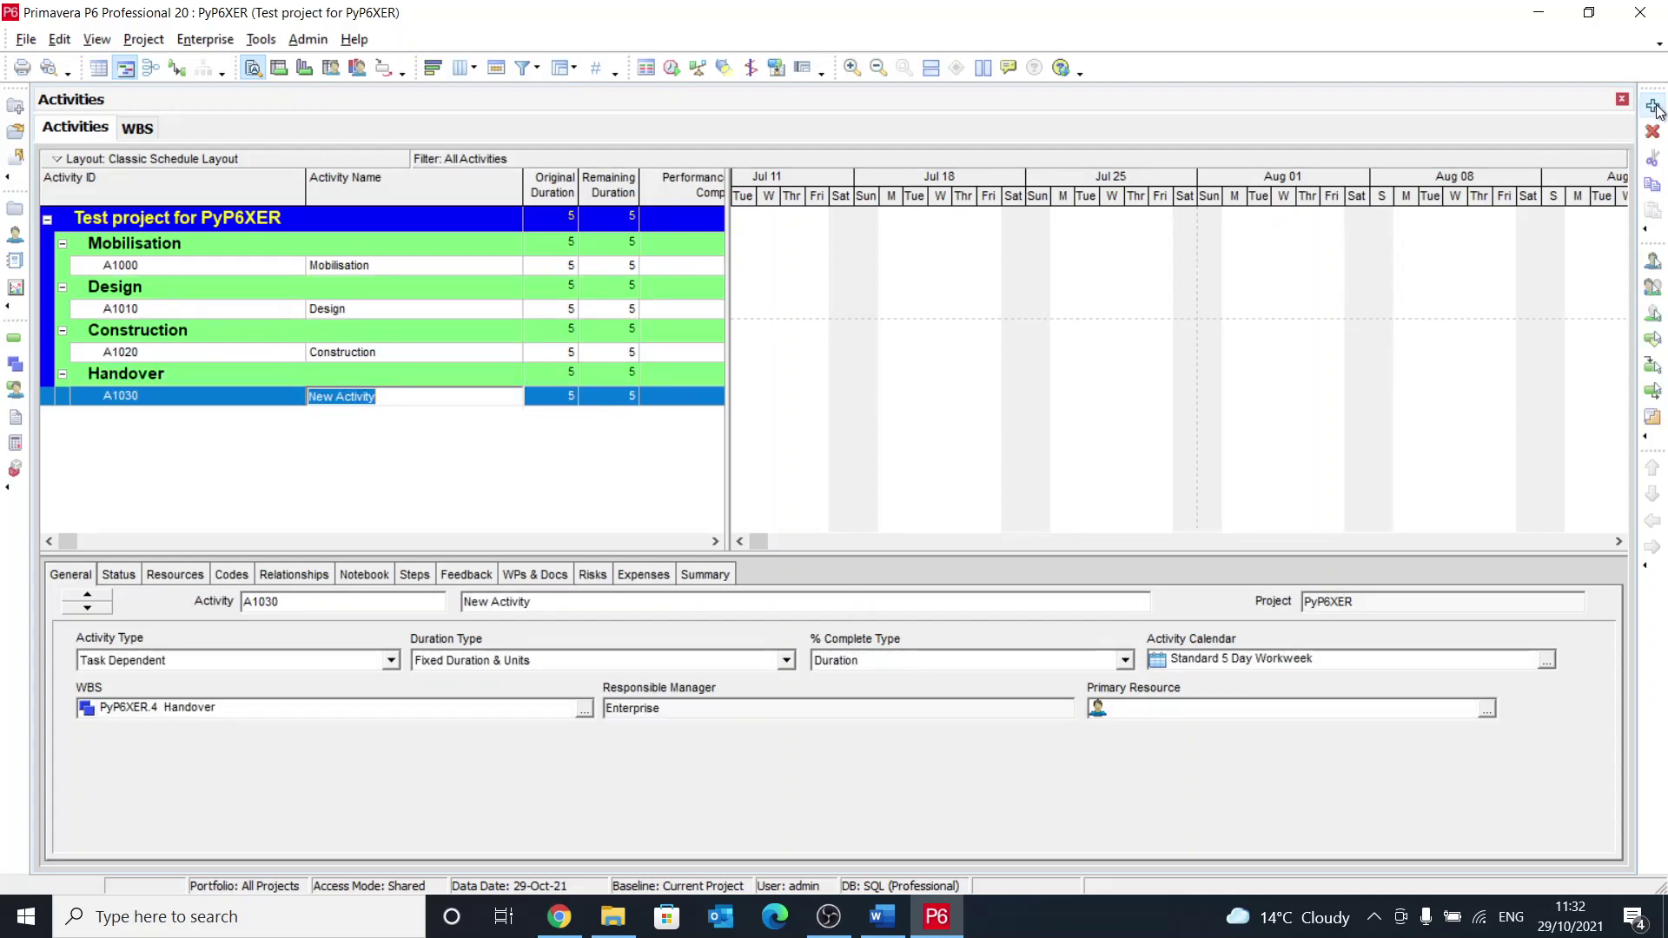
text(Handover)
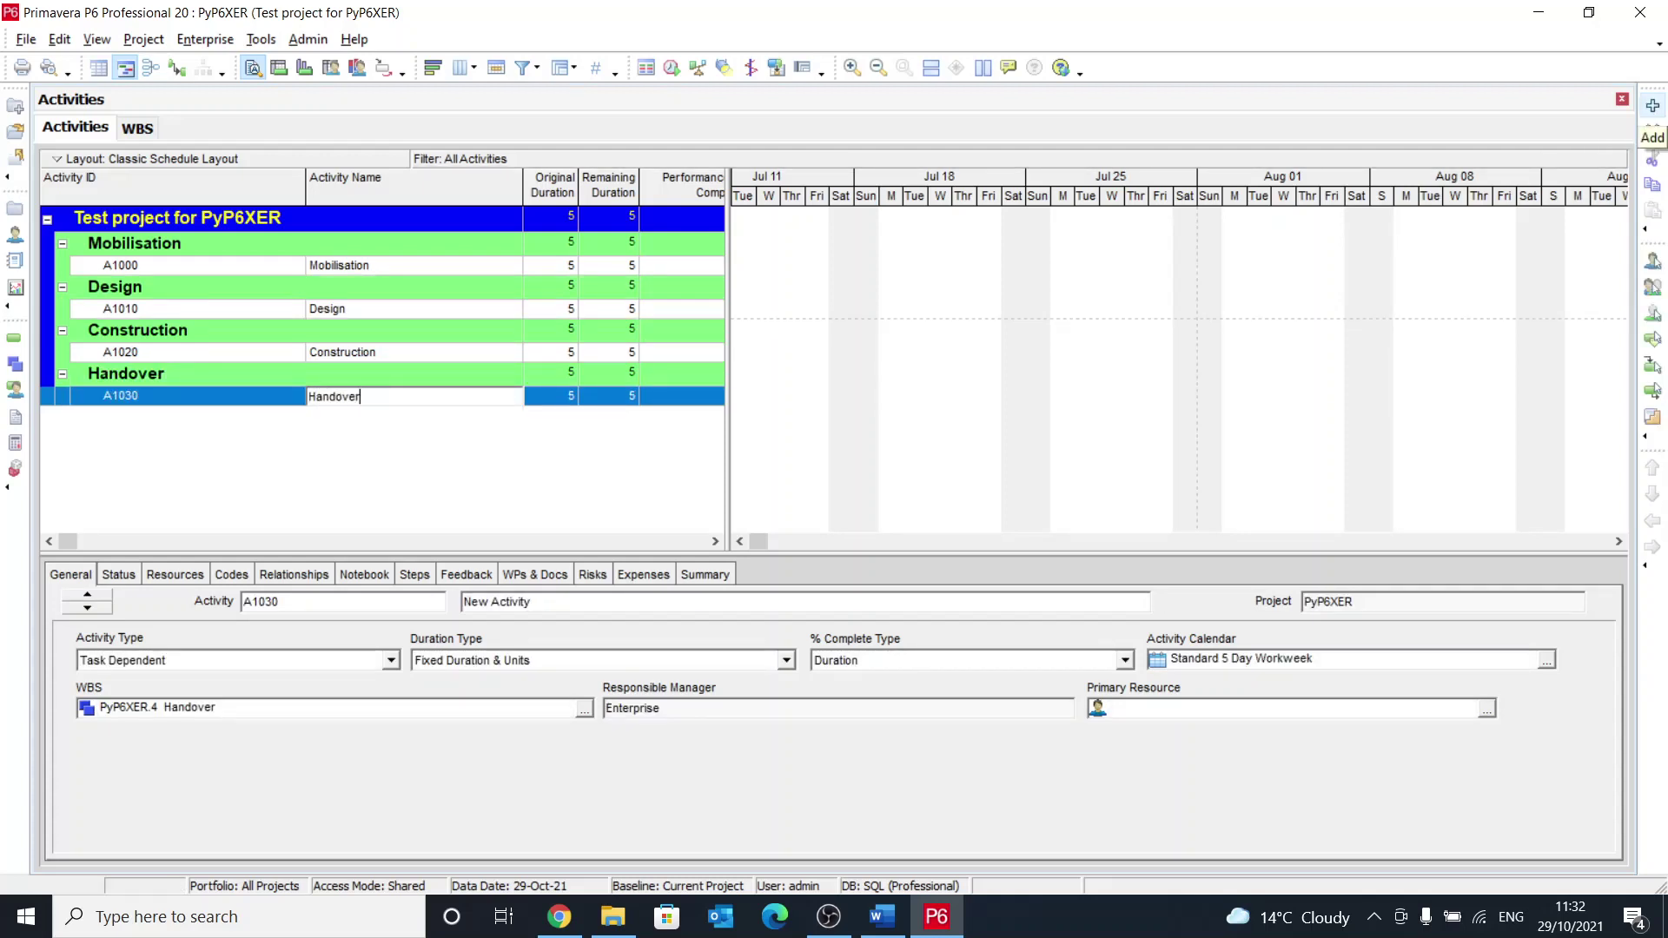
key(Return)
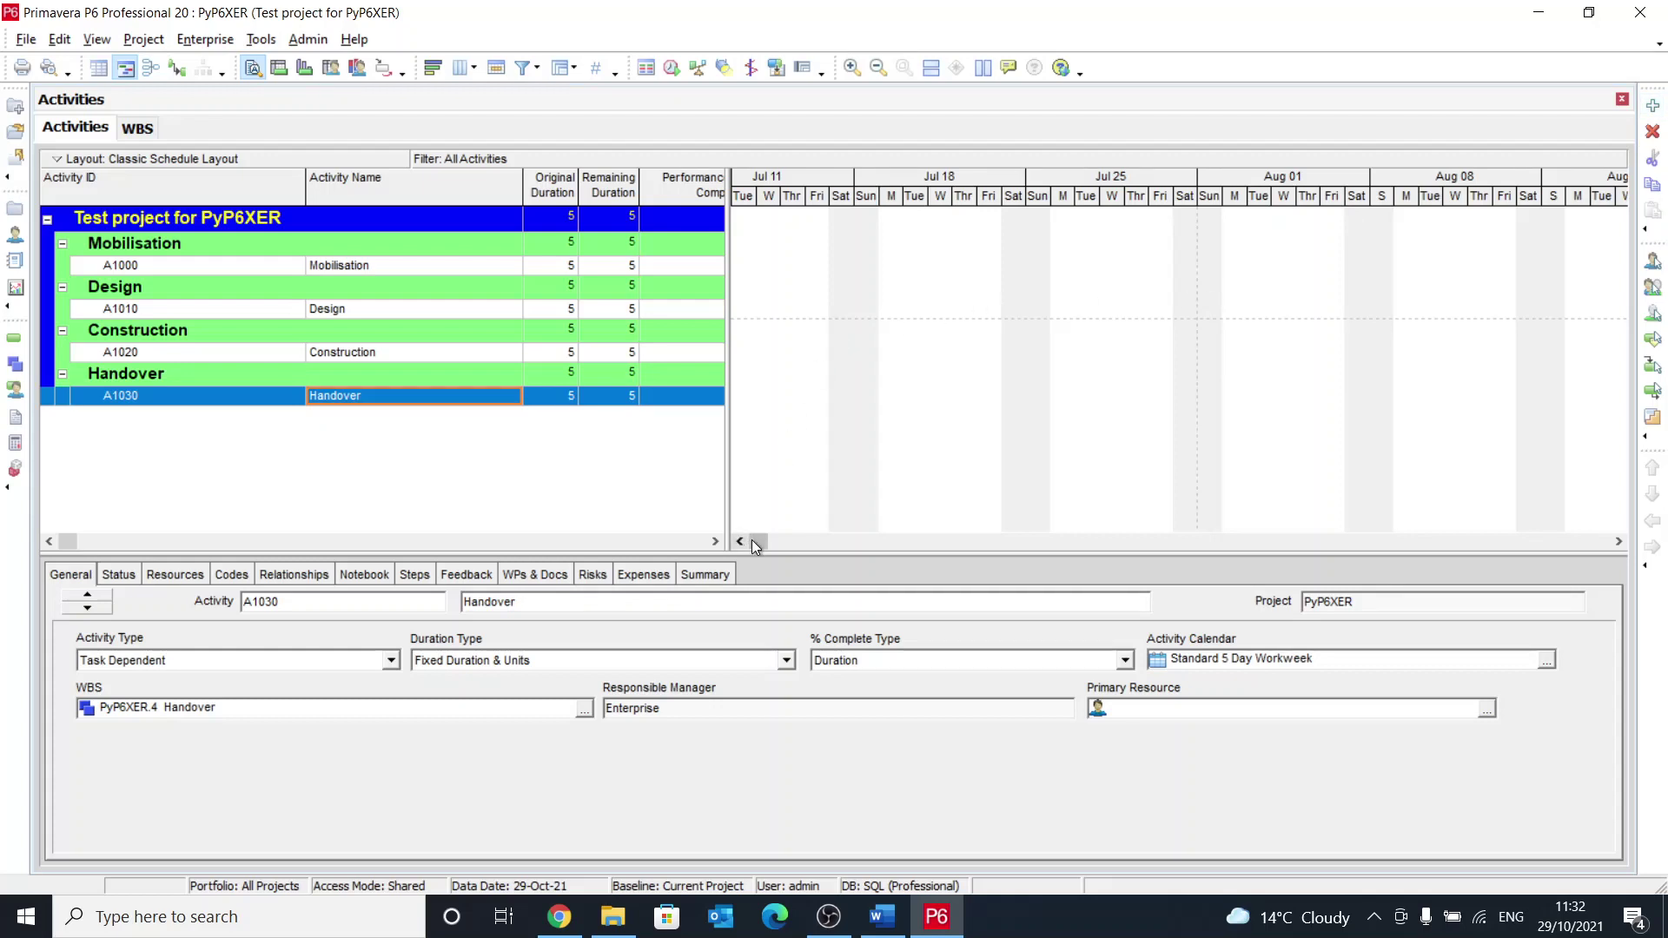
Step: Link A1000 through A1030 finish-to-start and schedule the project with F9
drag(753, 540, 767, 541)
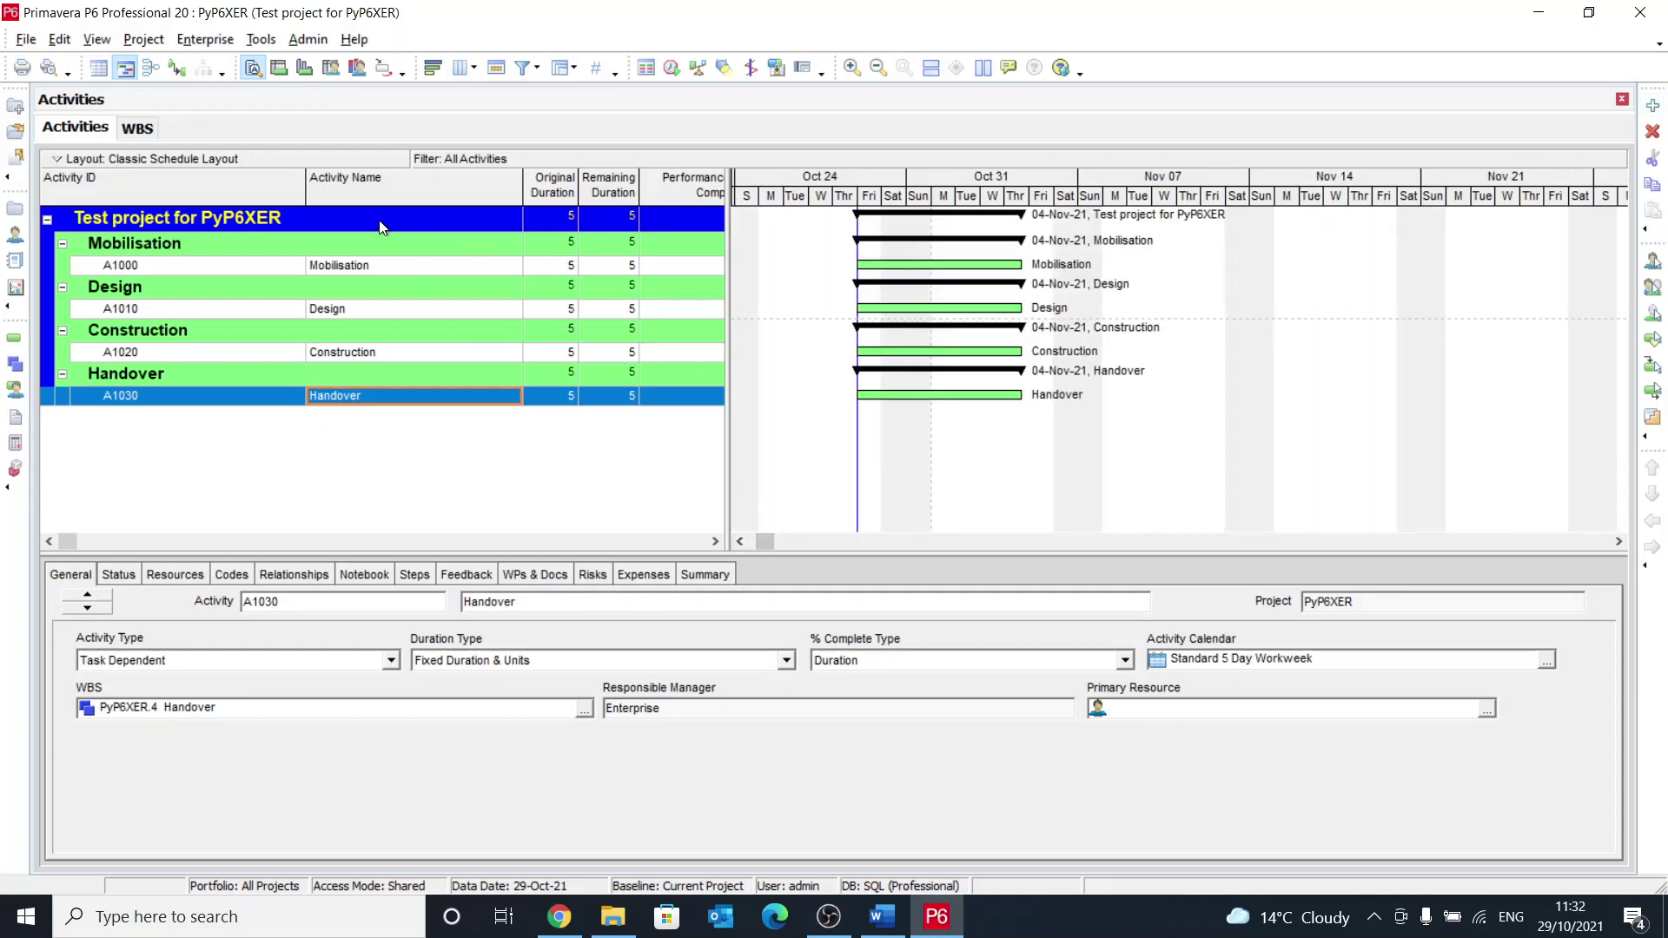
click(377, 271)
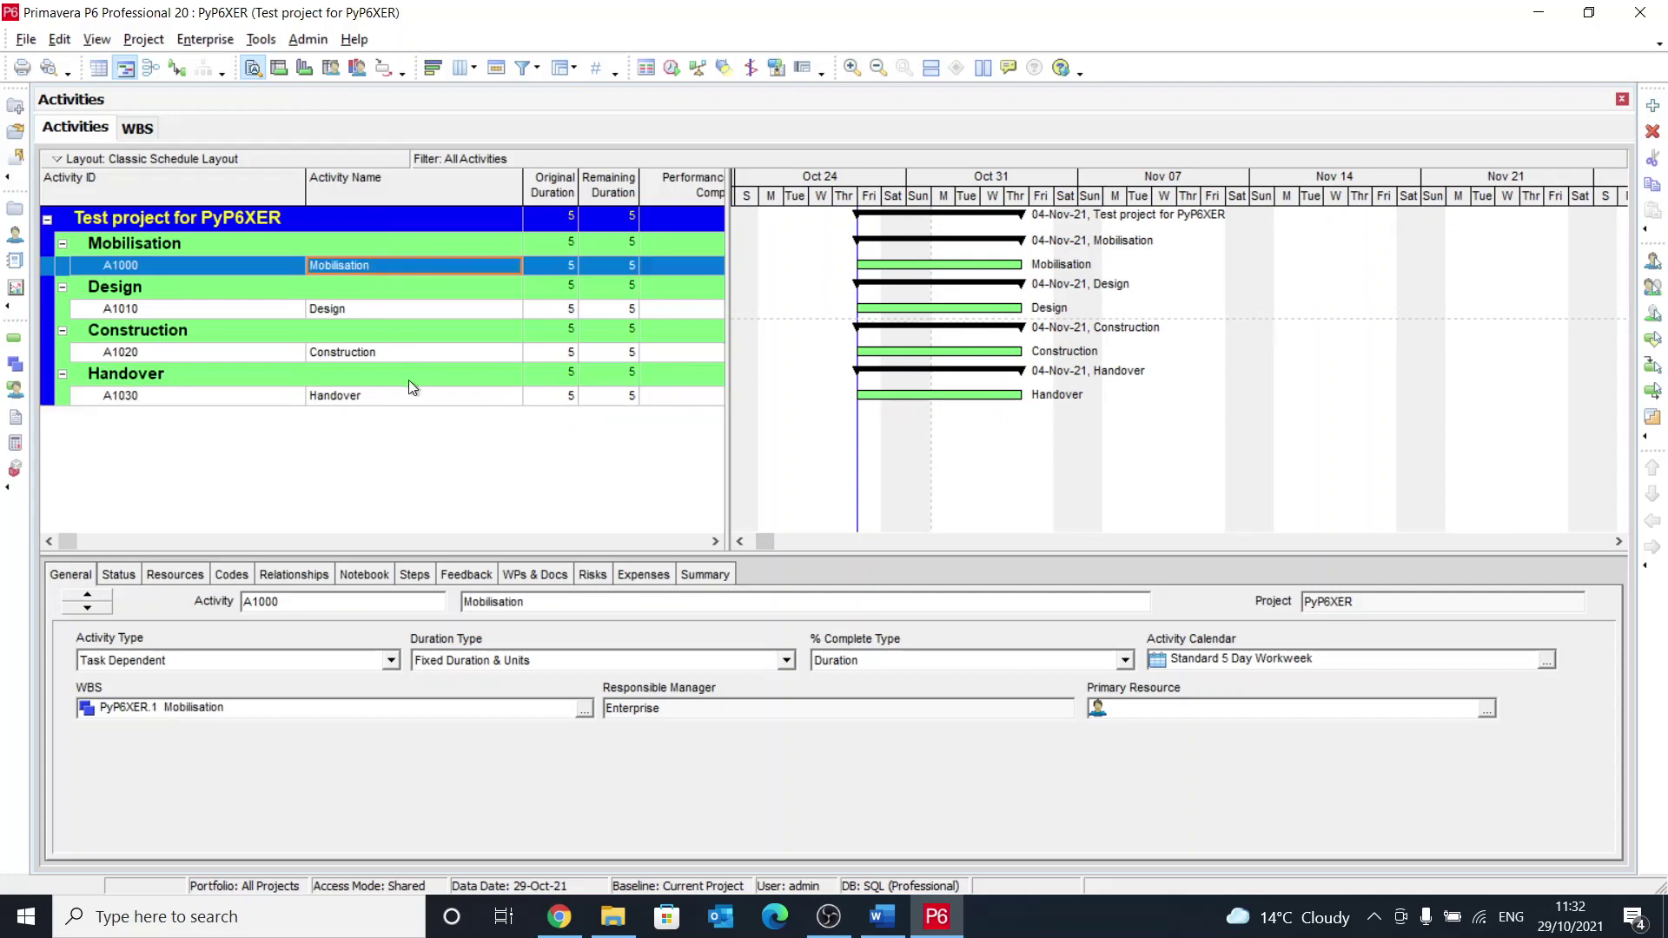
shift+click(426, 398)
right_click(428, 398)
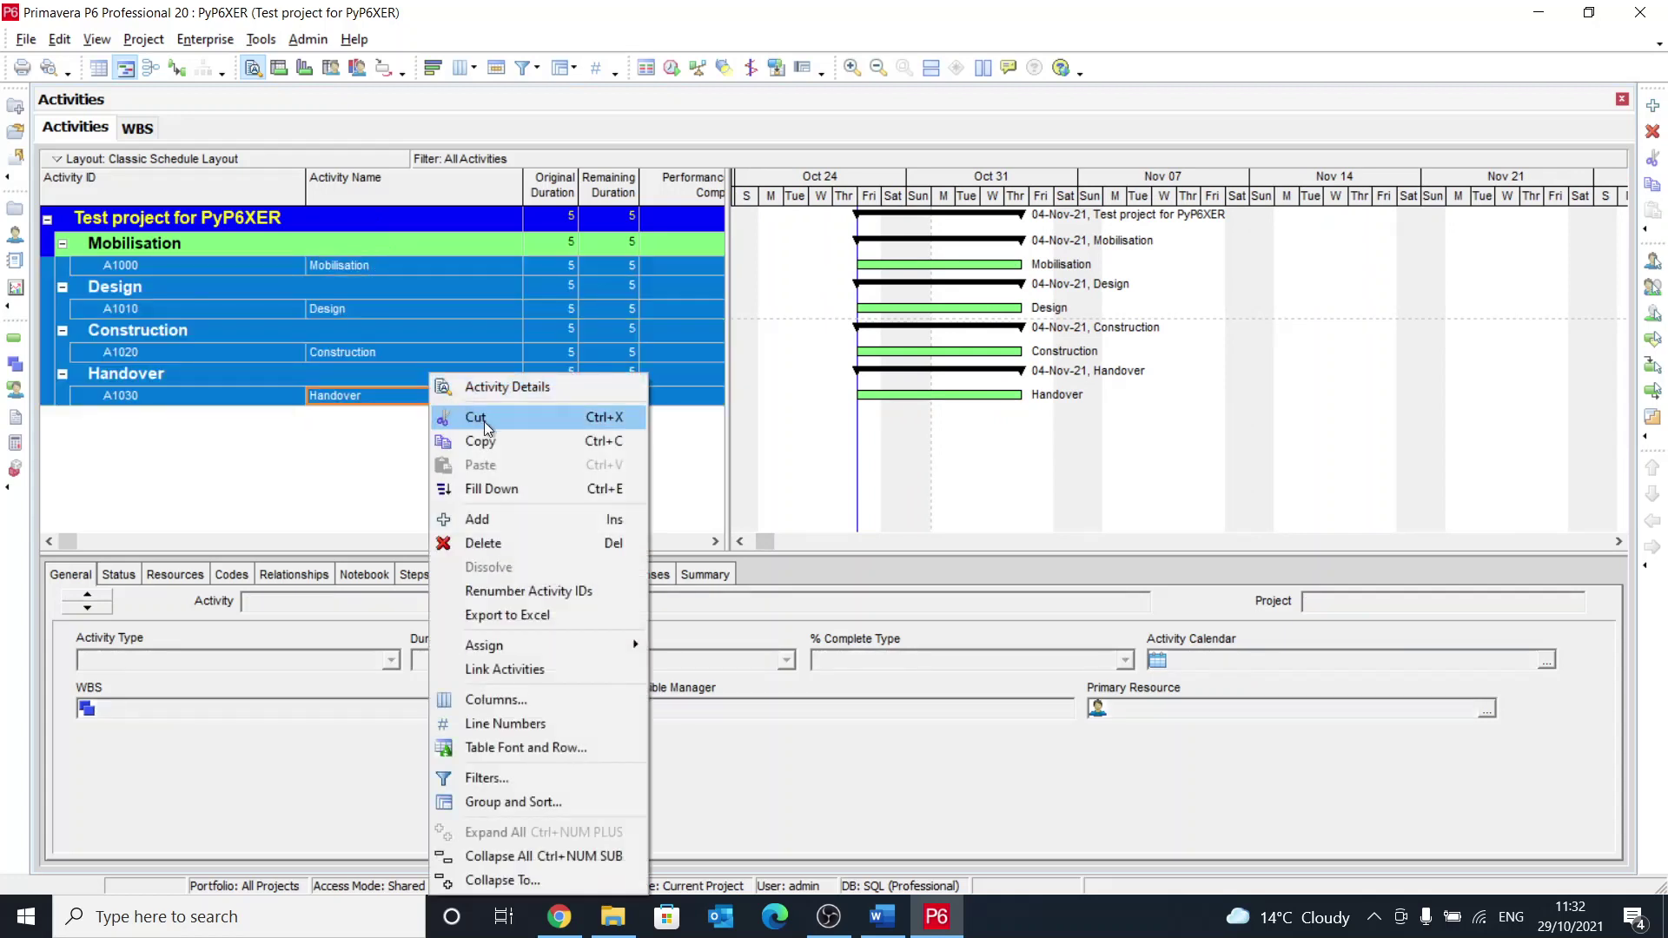
click(539, 676)
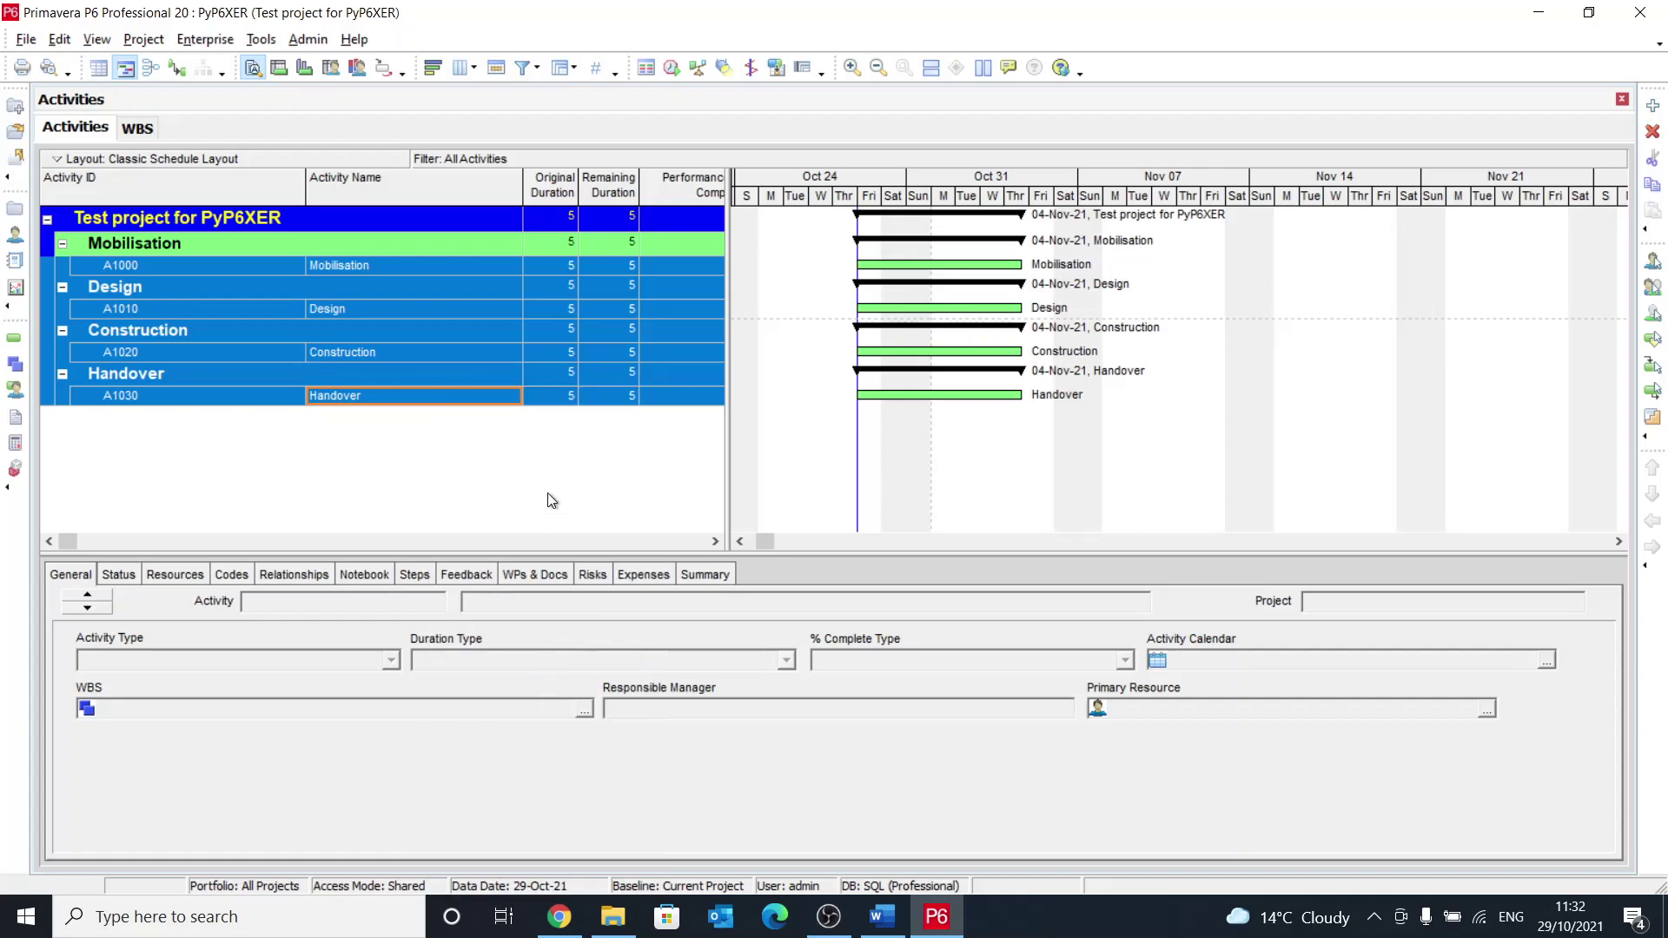
key(F9)
key(Return)
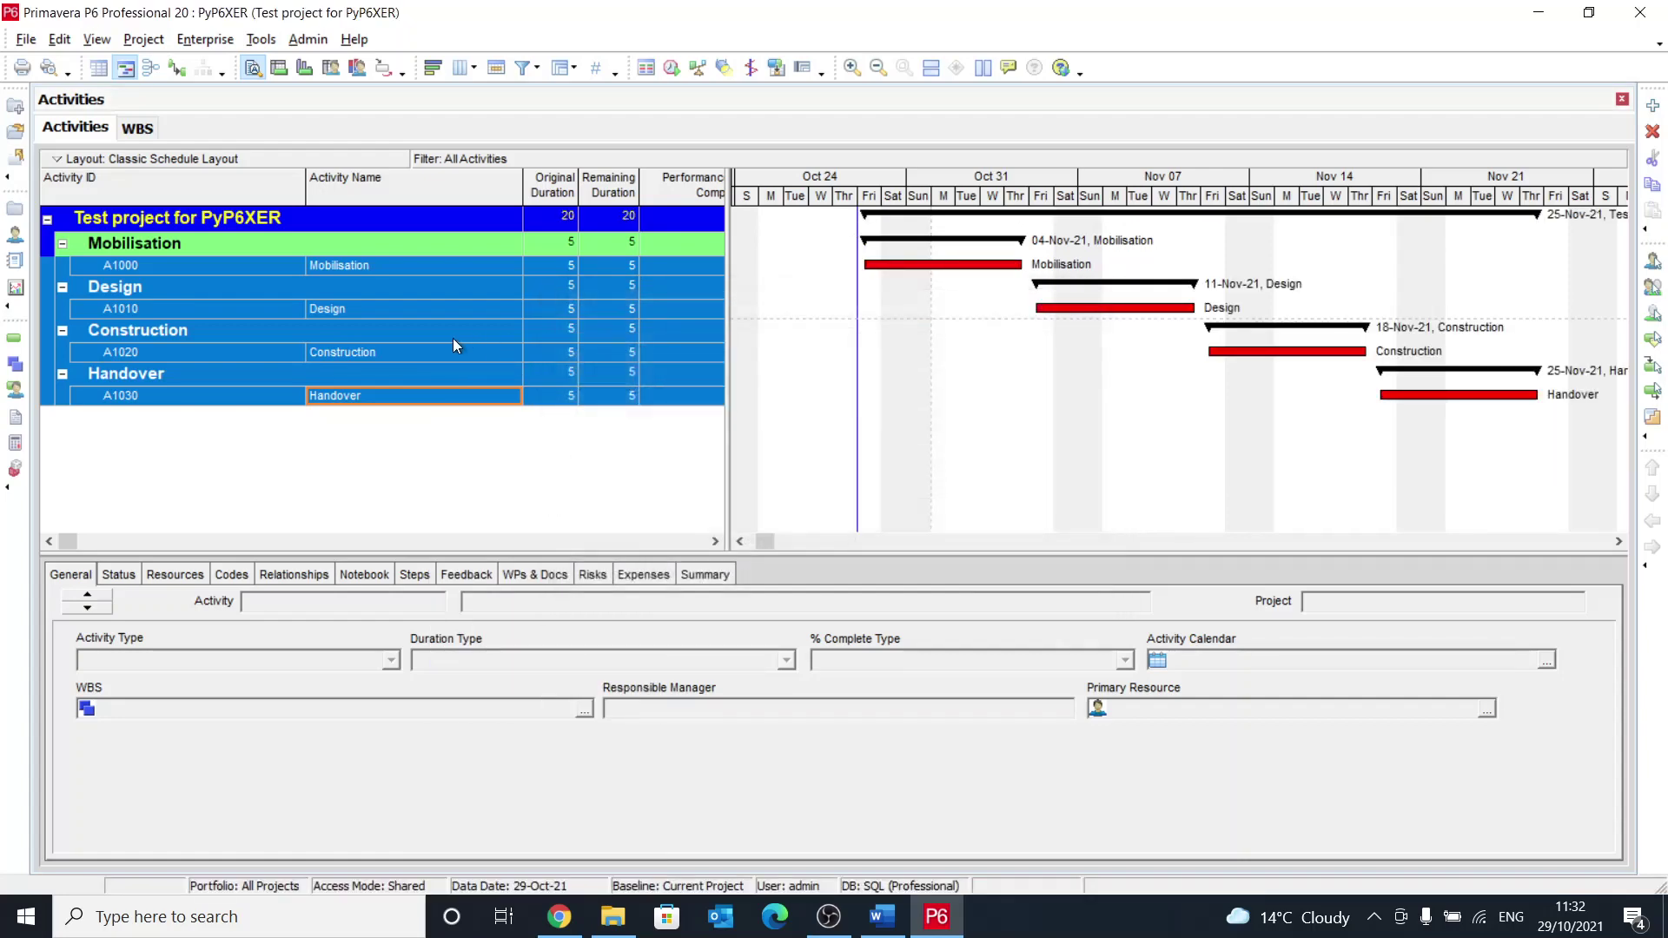
Step: Review the predecessors and successors of Design and Mobilisation on the Relationships tab
click(423, 310)
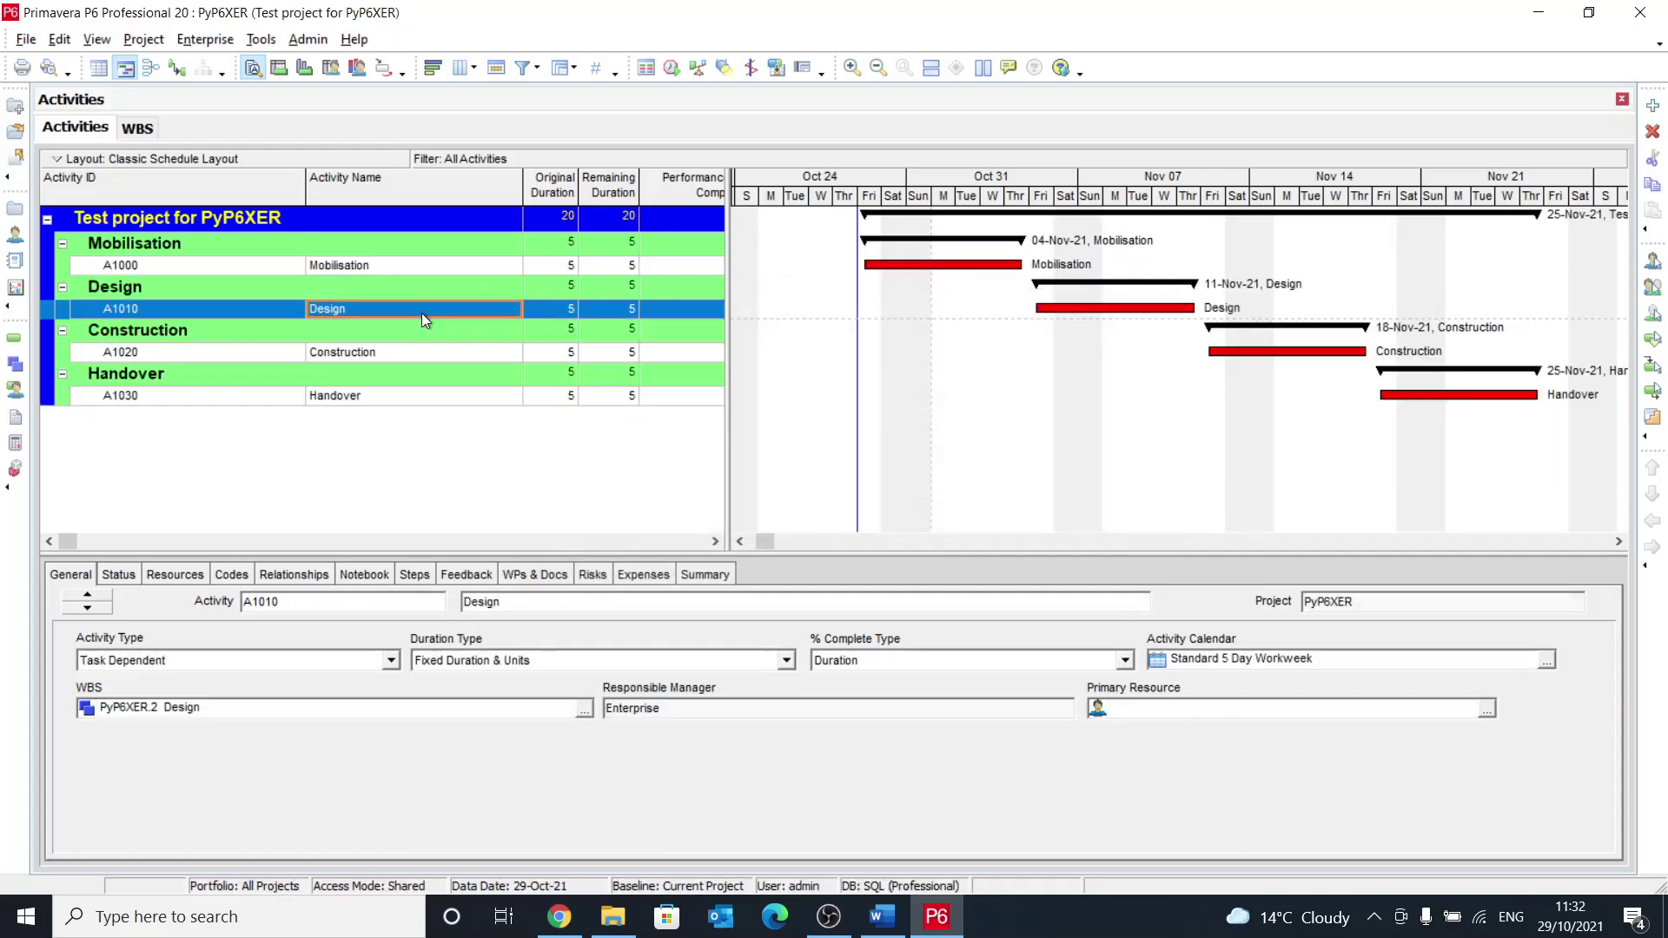
click(292, 575)
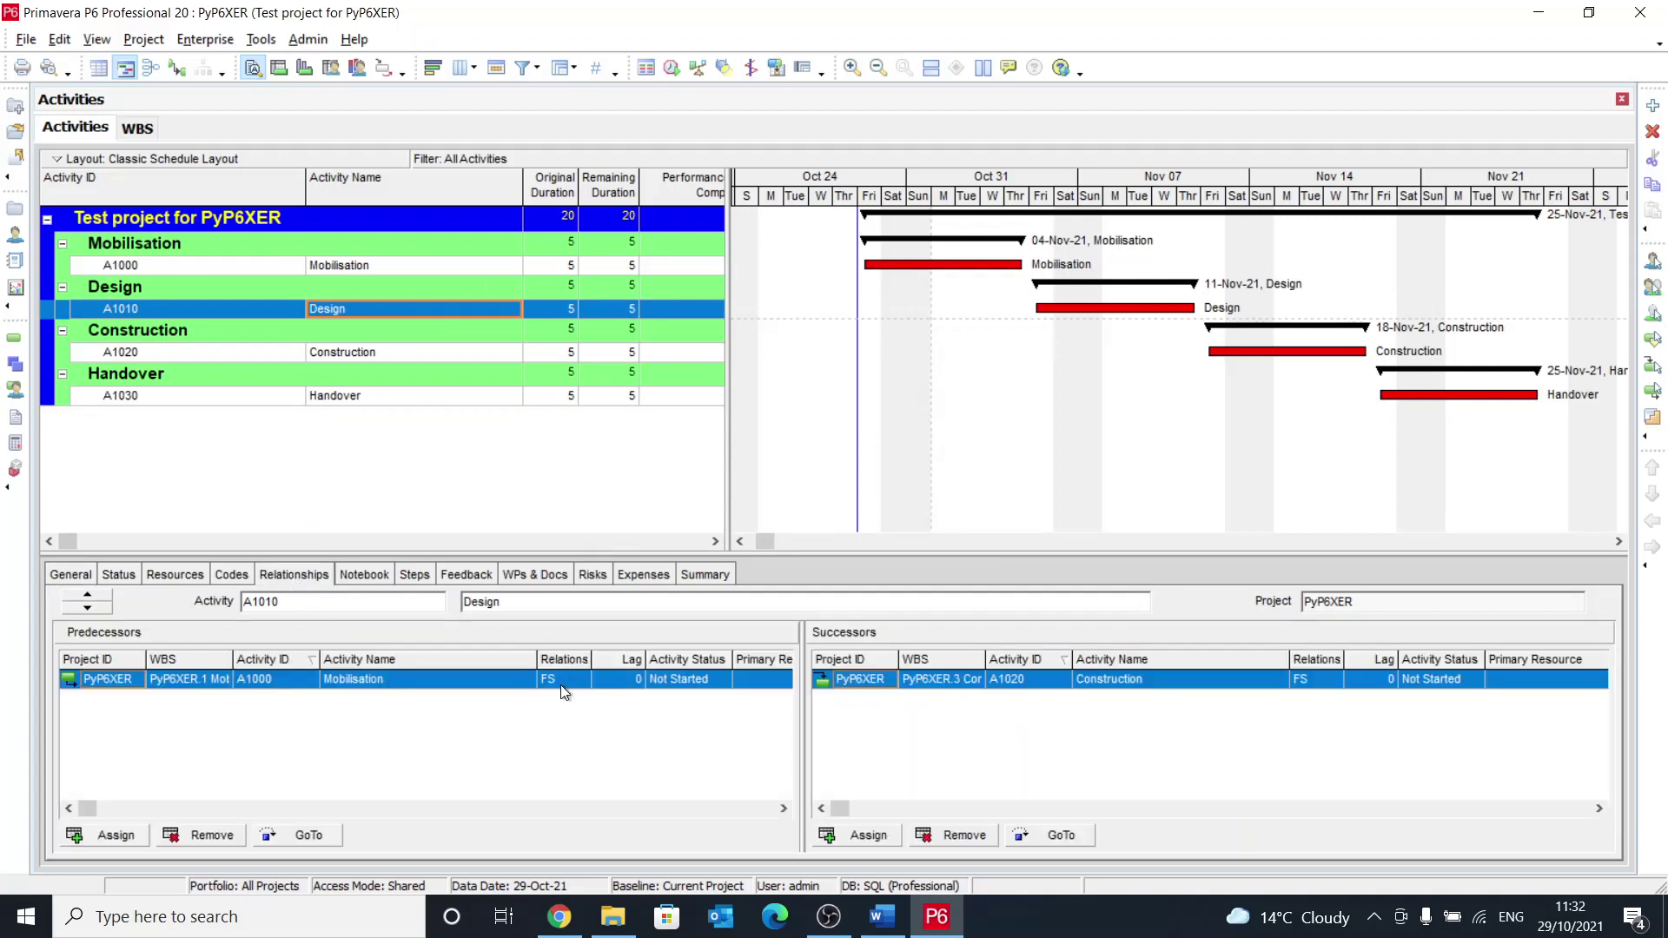
click(452, 263)
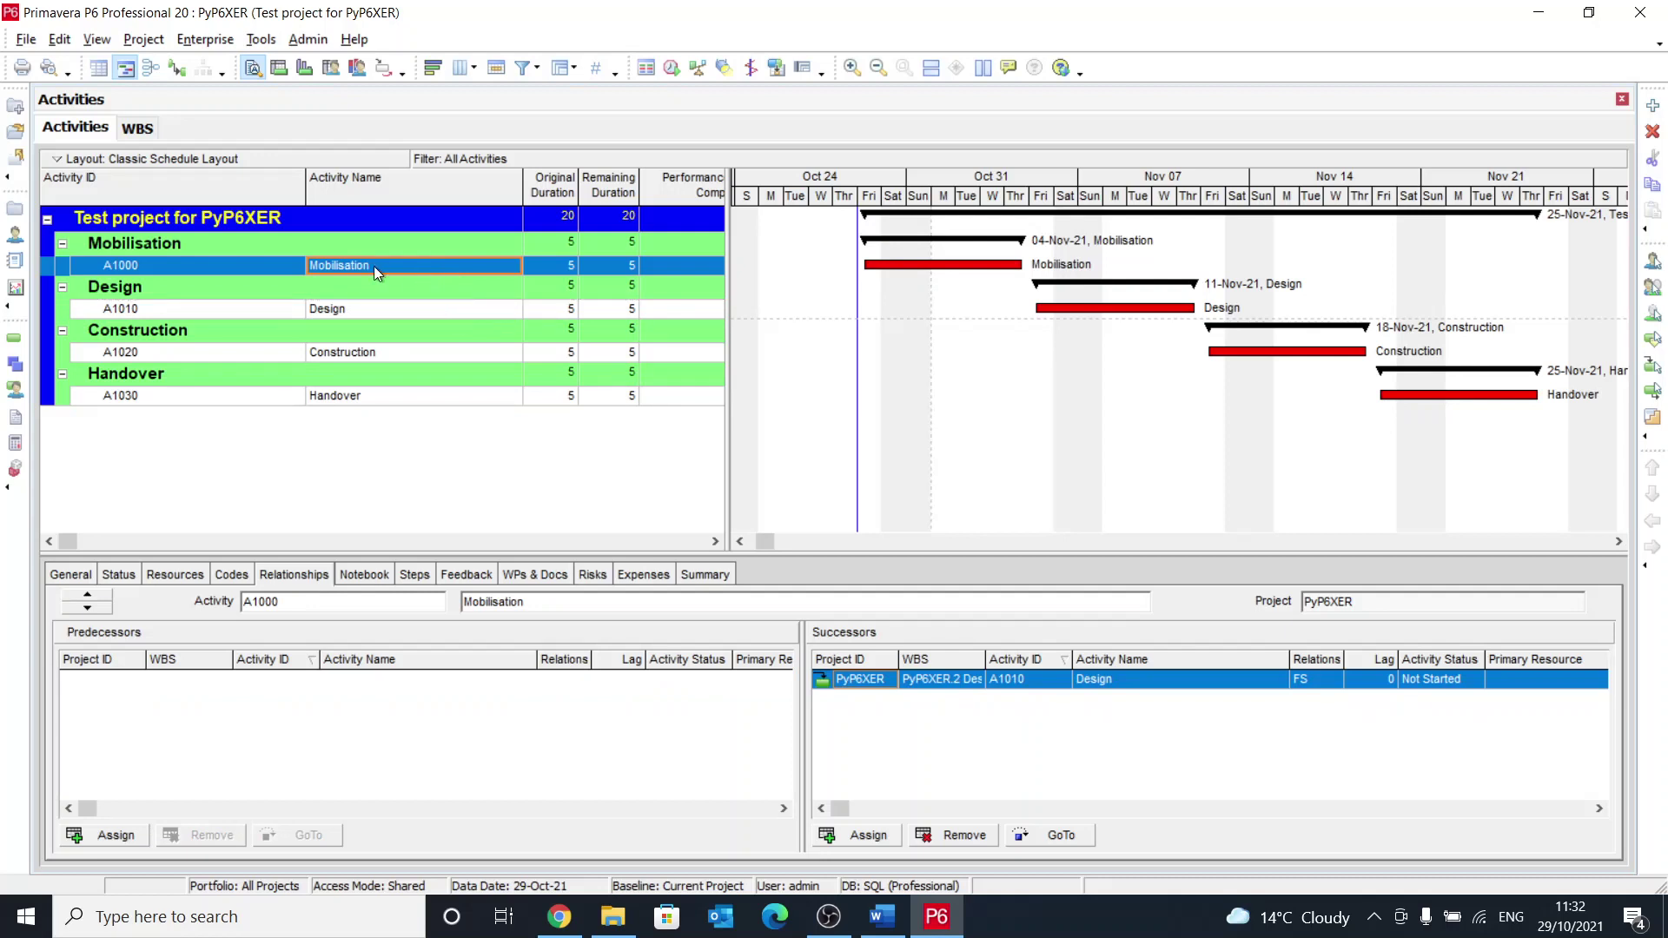
Step: Add activity A1040 'Start Project' under Mobilisation as a Start Milestone and reschedule
click(1652, 104)
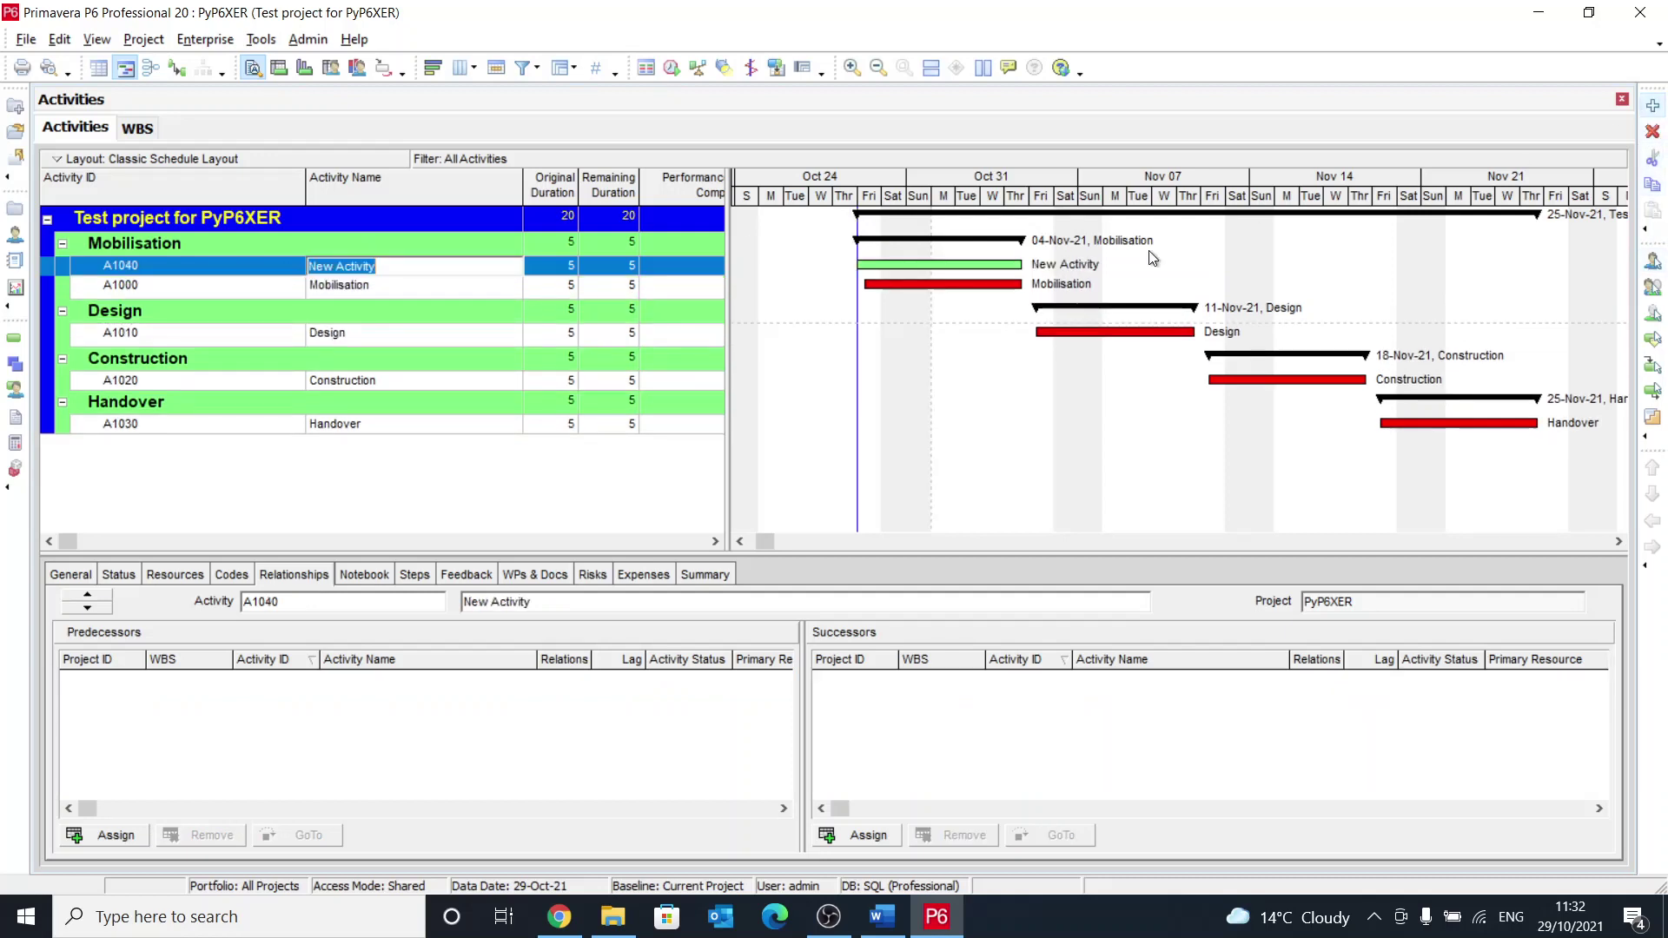
text(Sta)
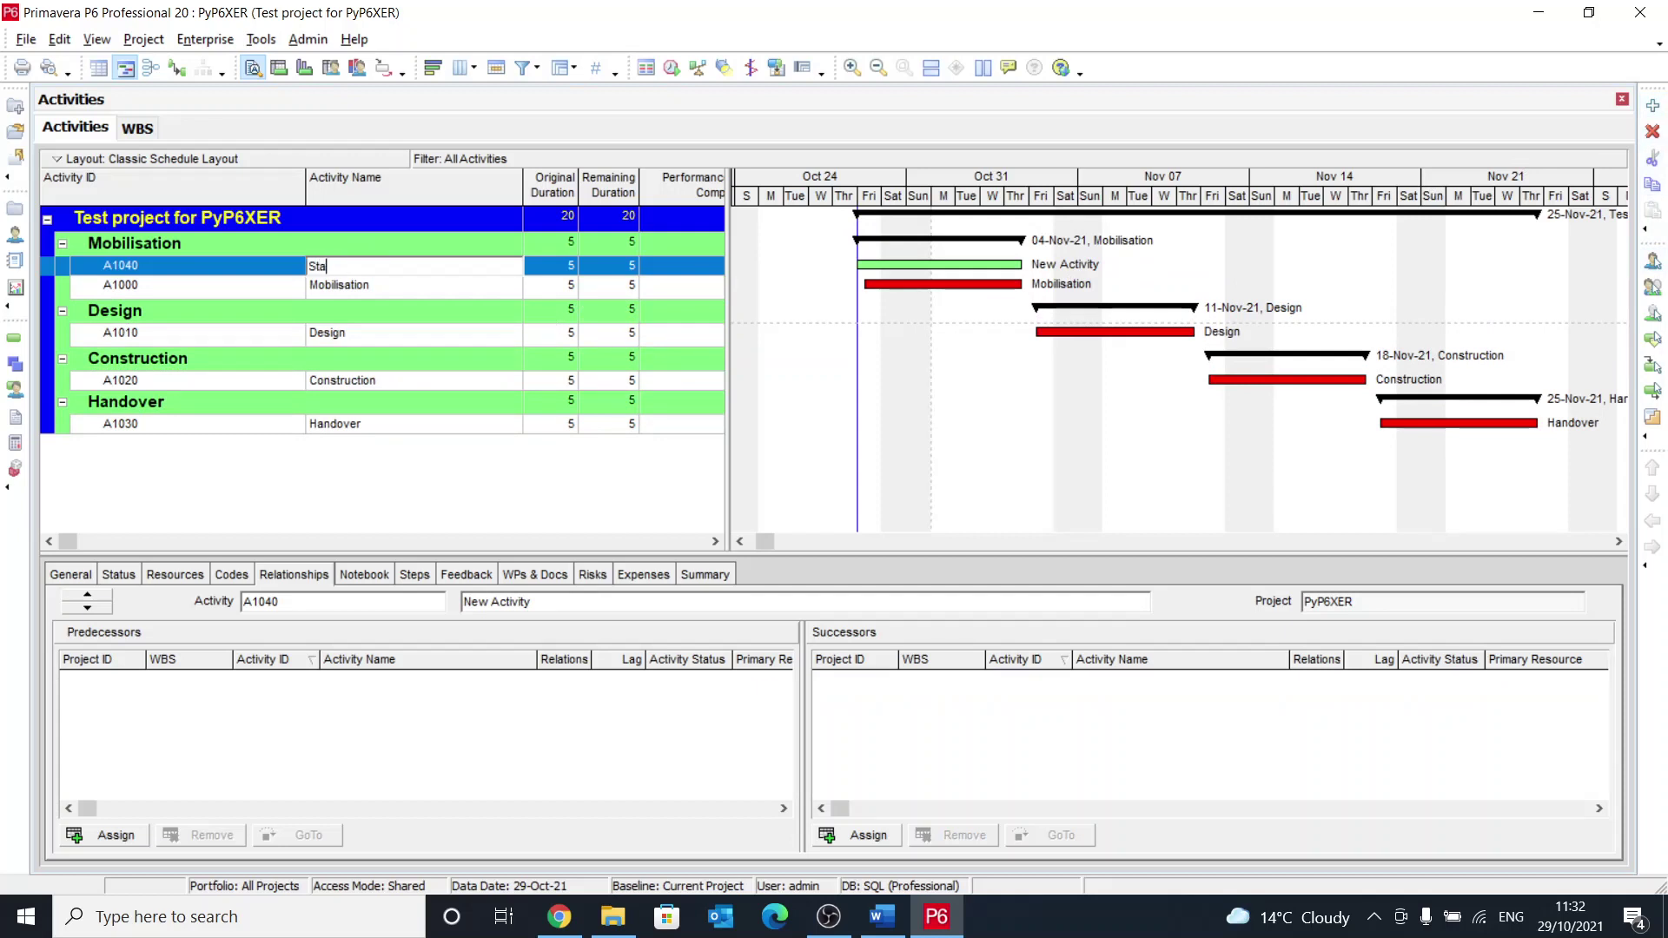
text(rt Project)
key(Return)
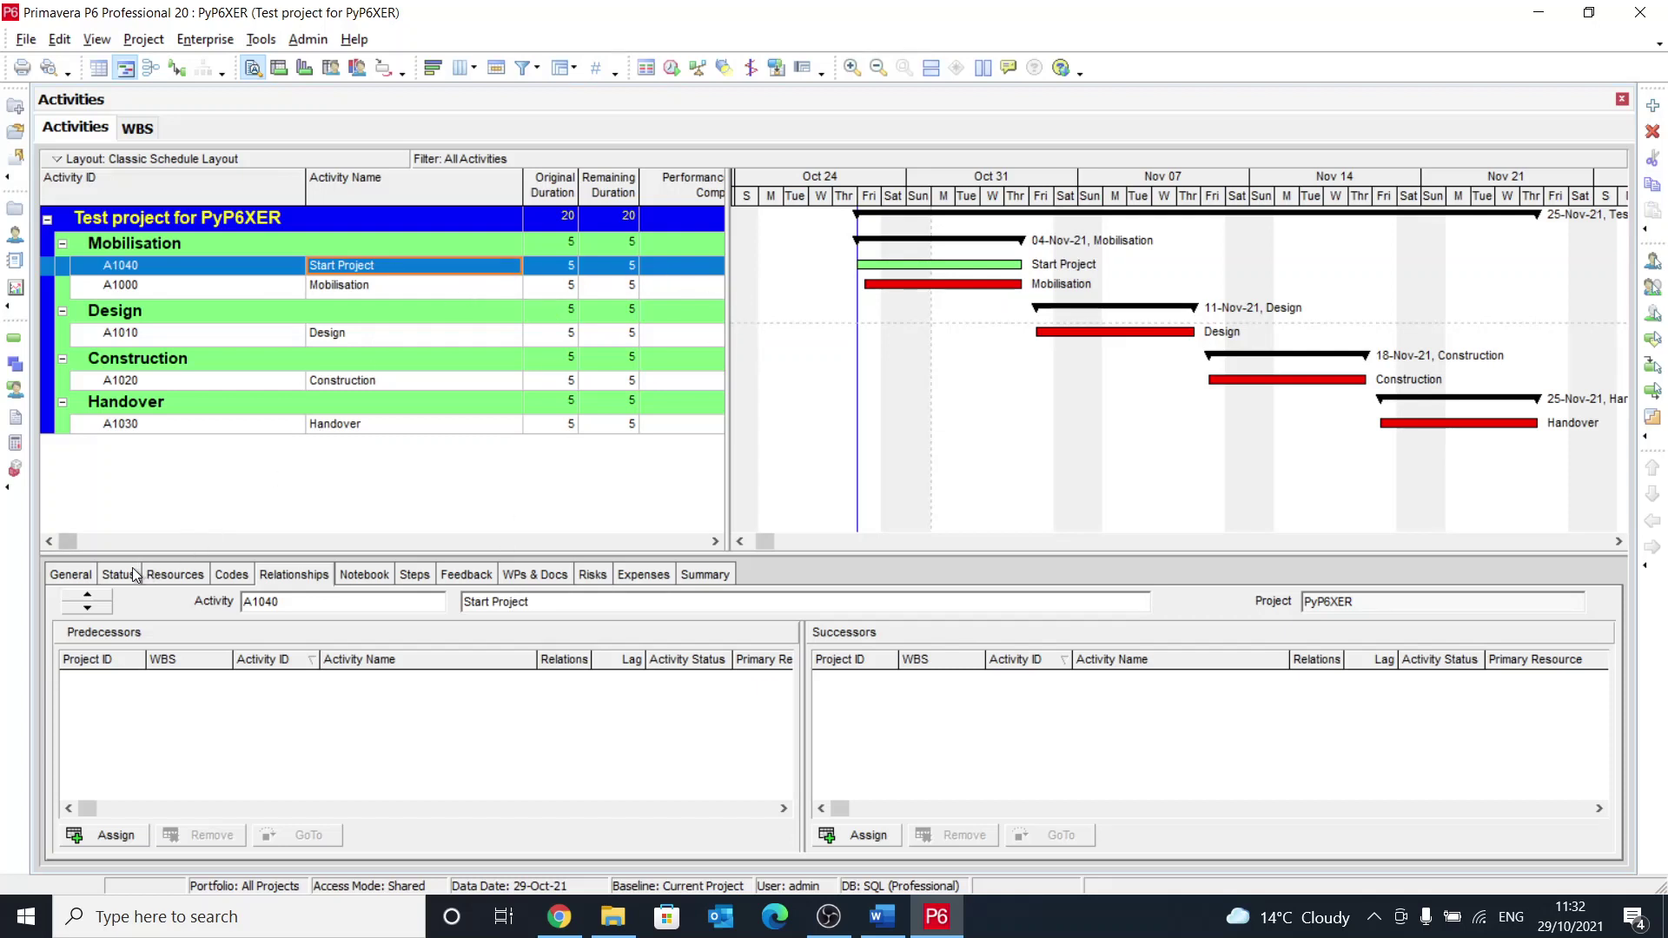
click(65, 576)
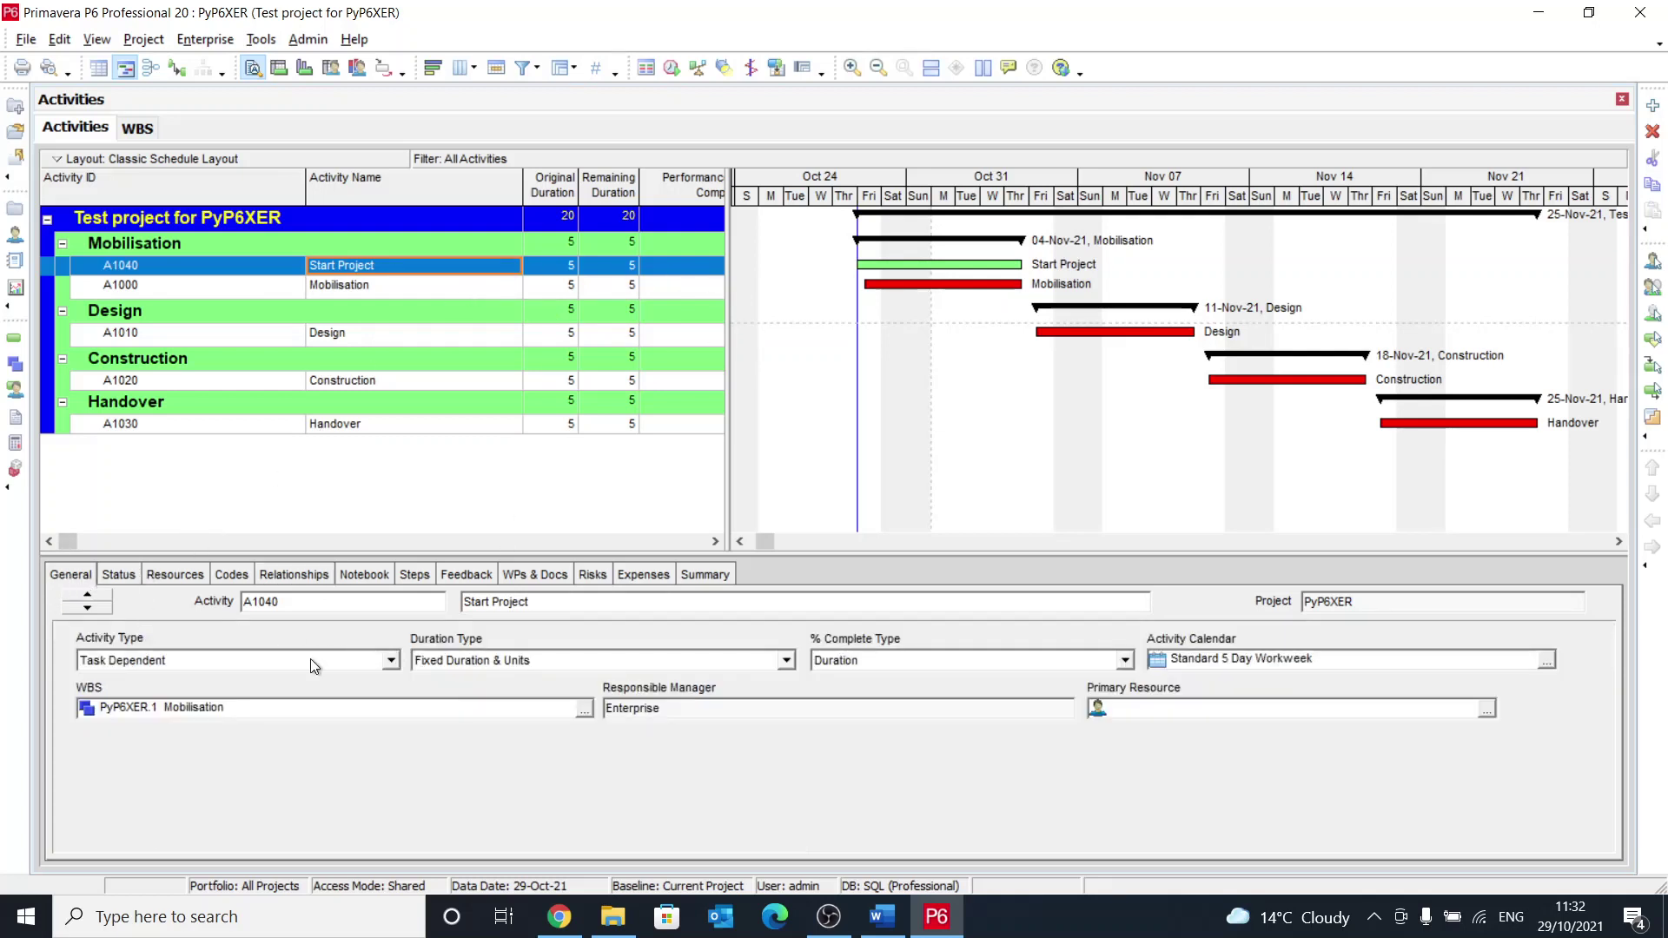
click(264, 662)
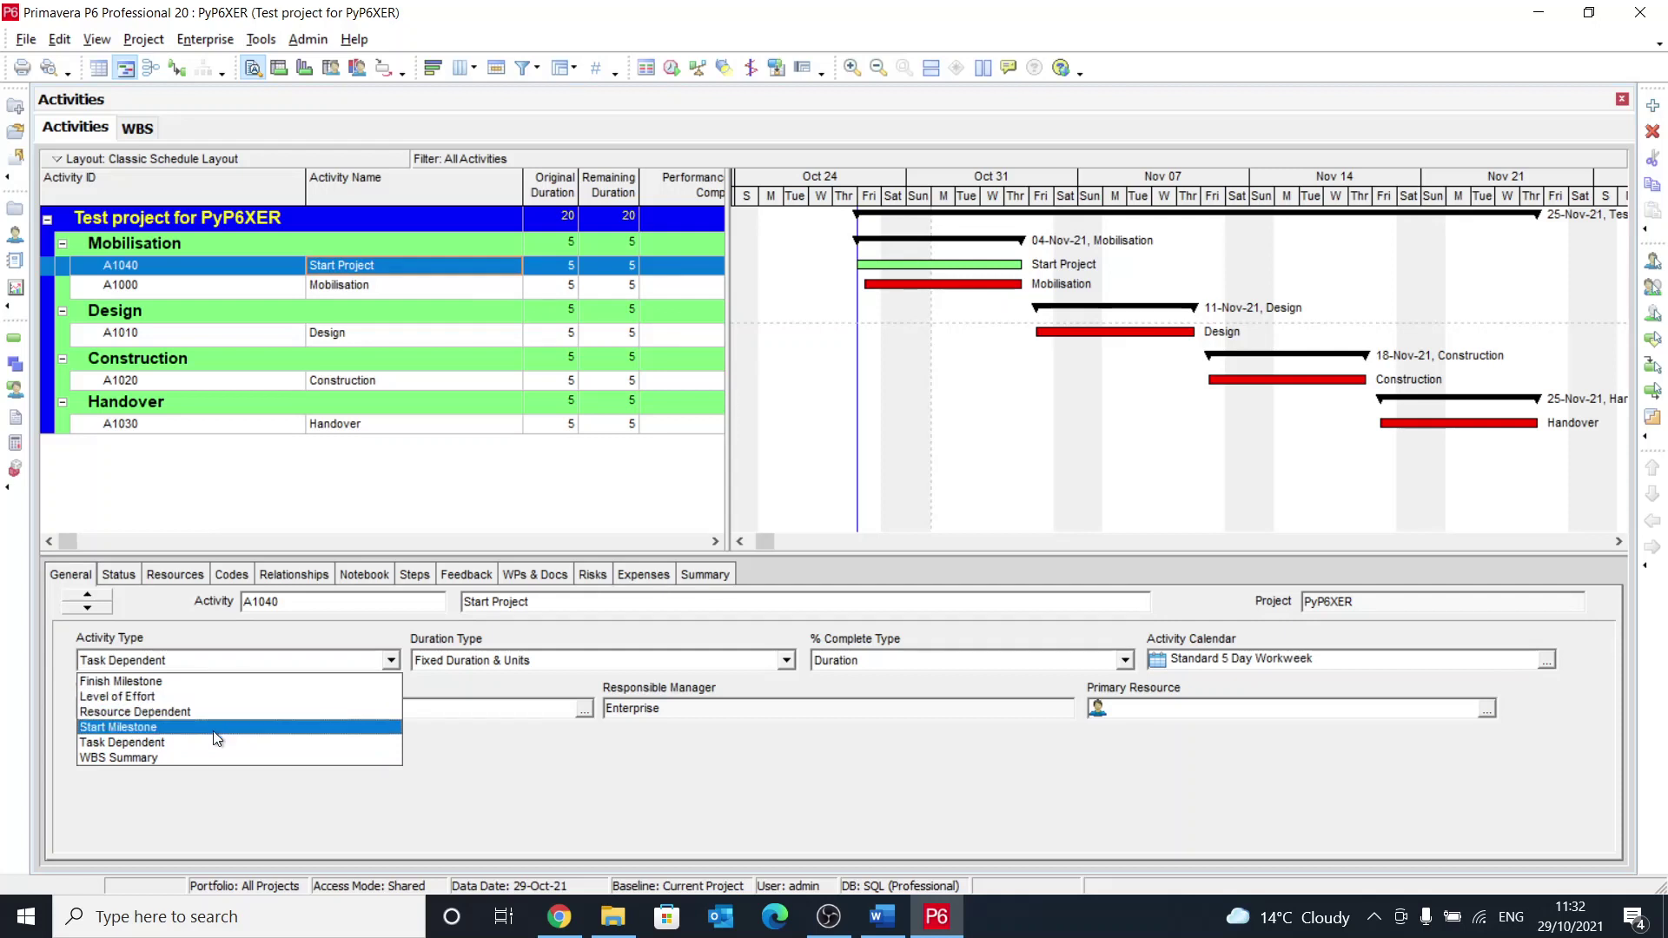
click(159, 726)
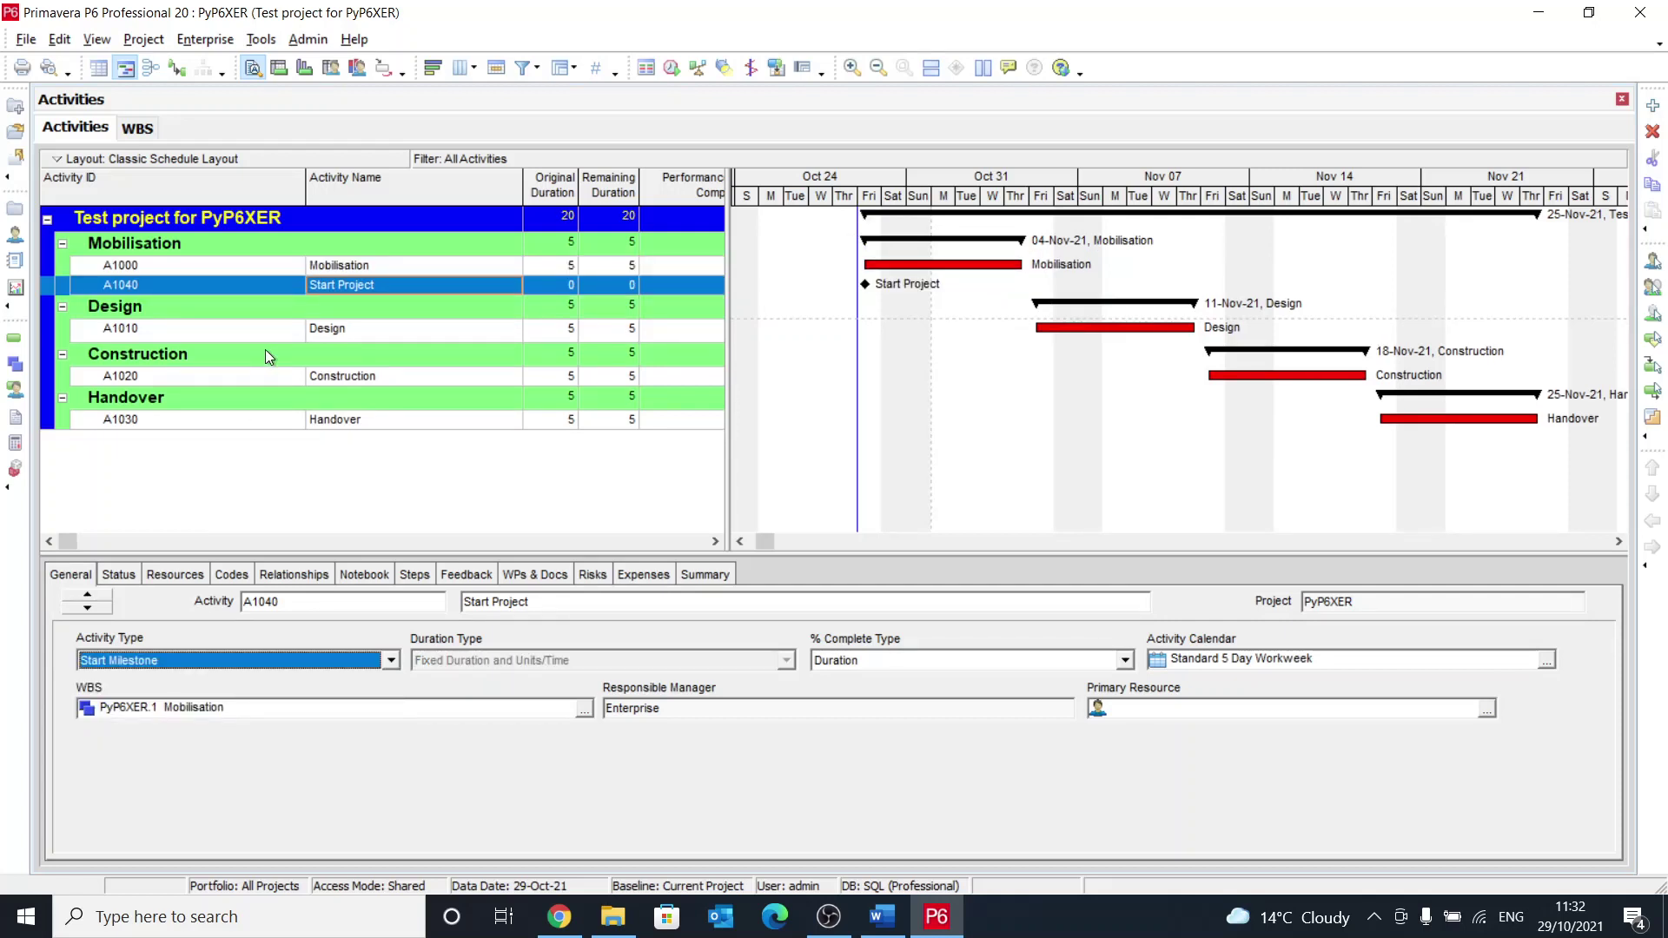
click(882, 287)
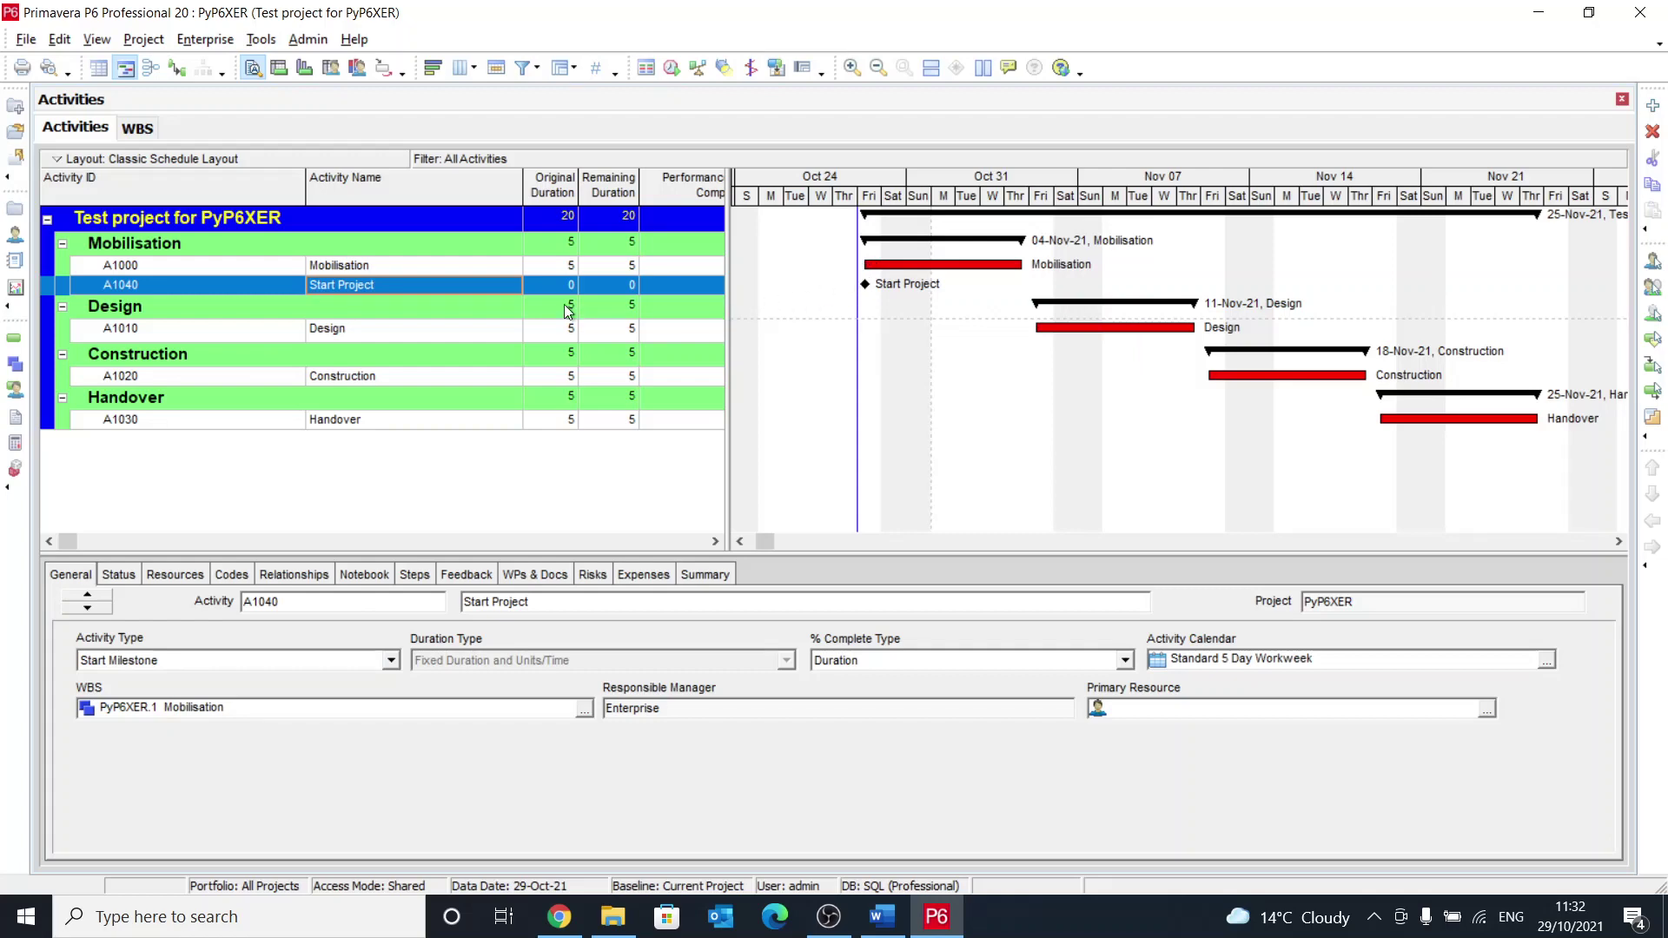
key(F9)
key(Return)
Step: Show relationship lines on the Gantt chart and renumber Start Project to A0900
click(178, 69)
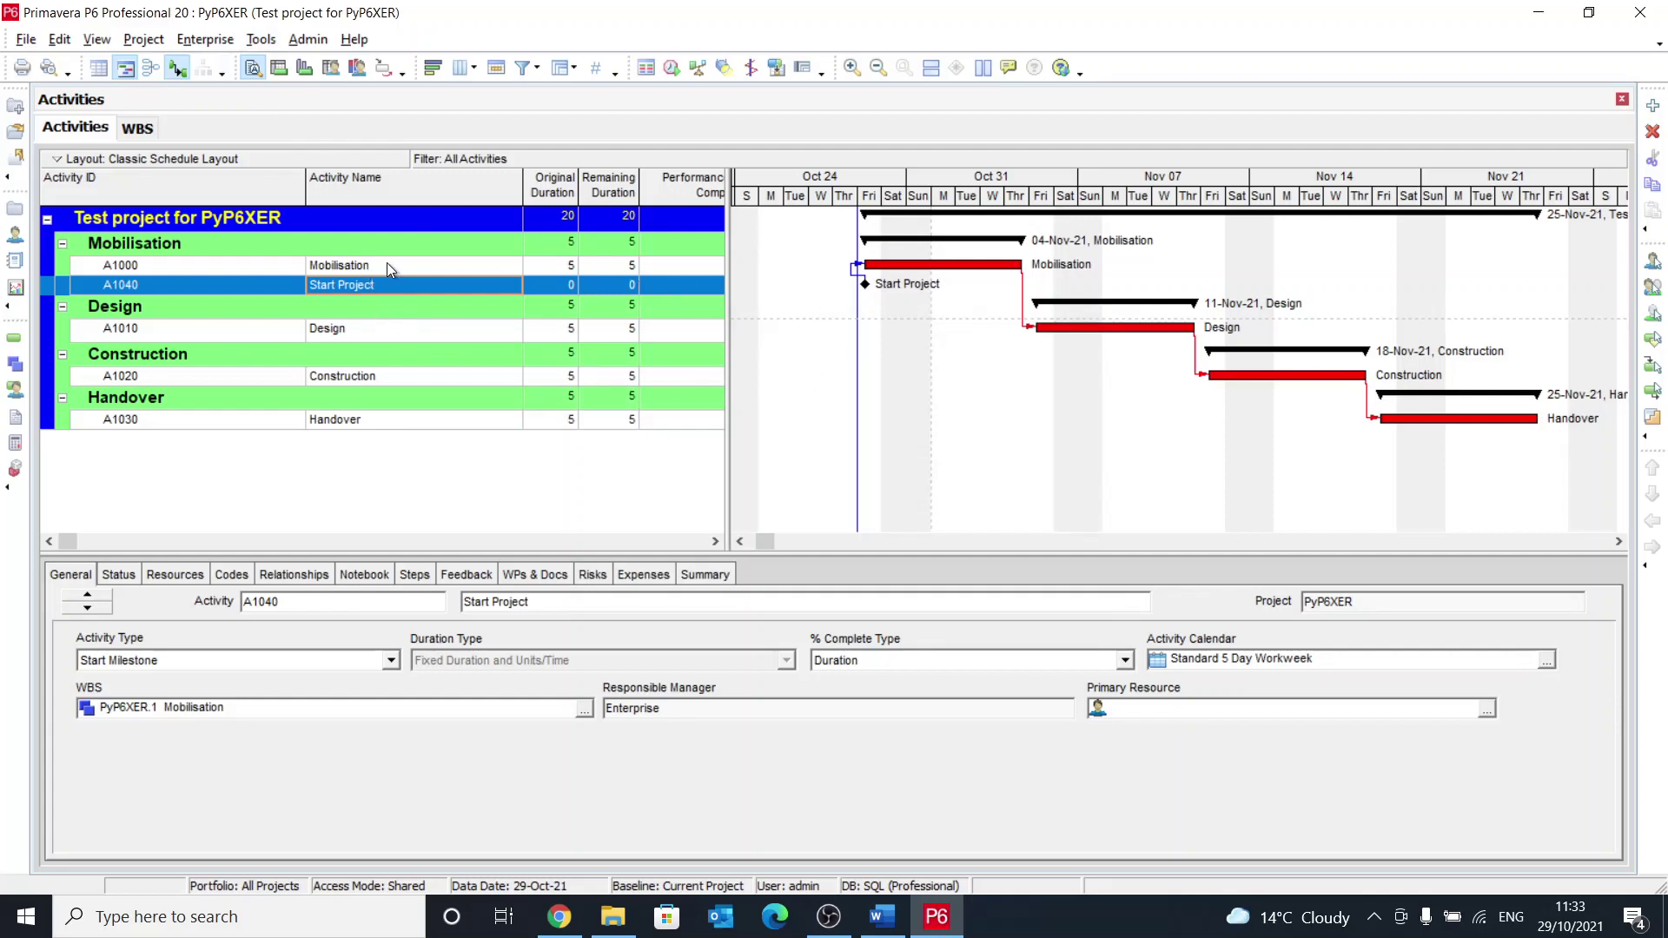
click(143, 283)
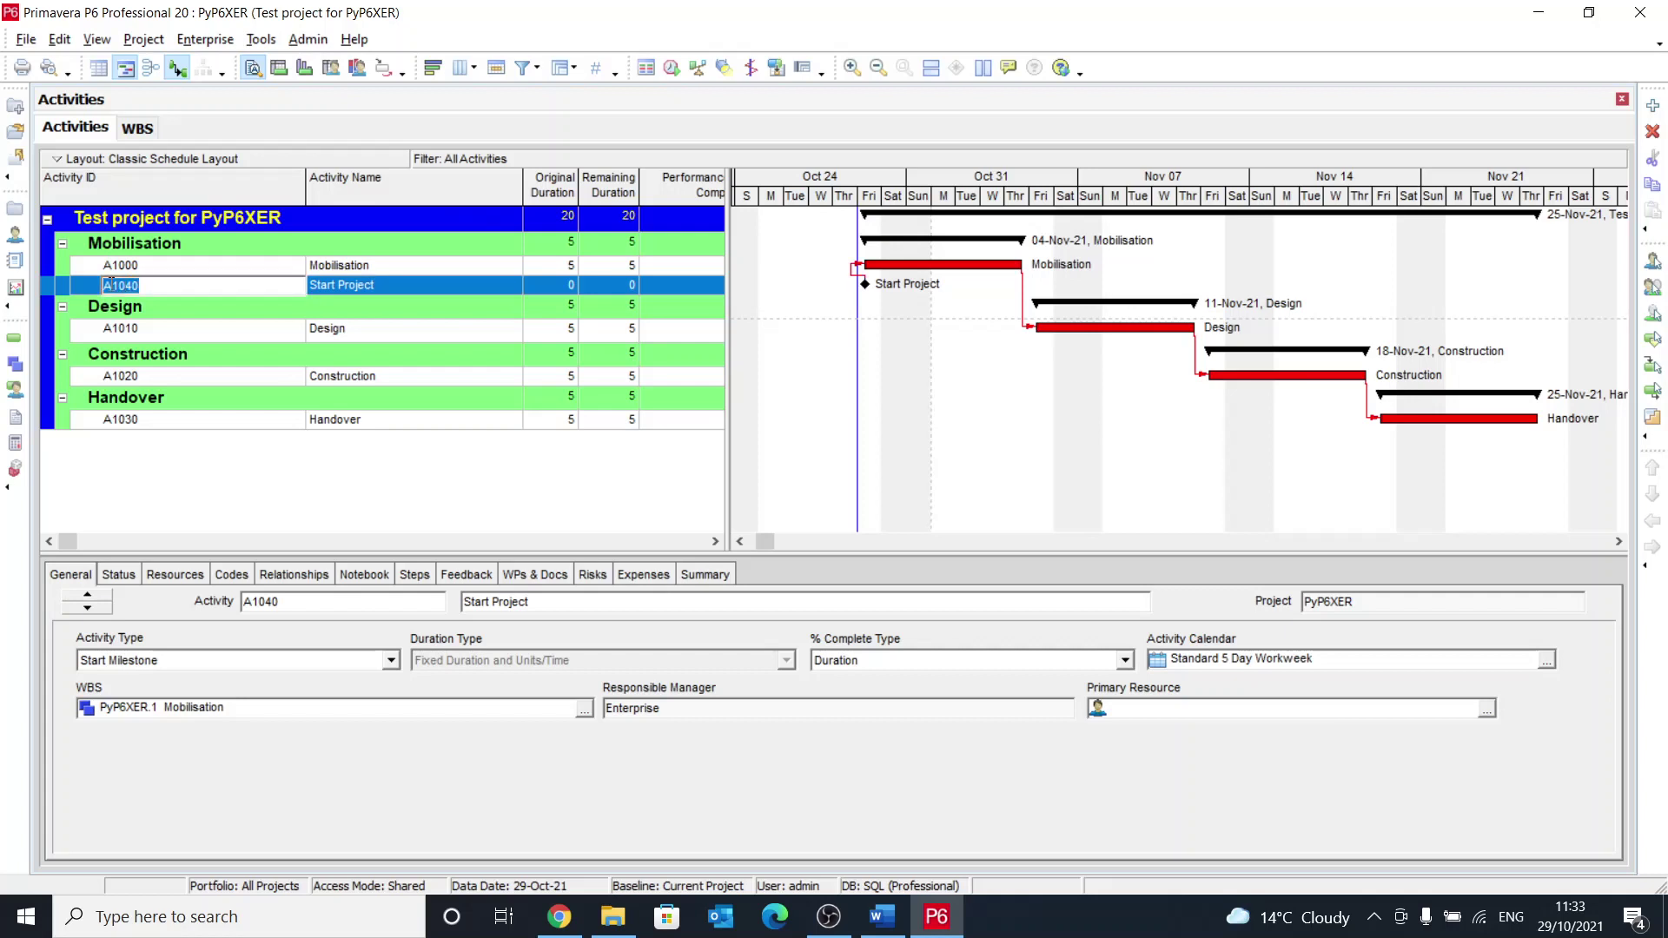
drag(113, 283, 143, 284)
text(0900)
key(Return)
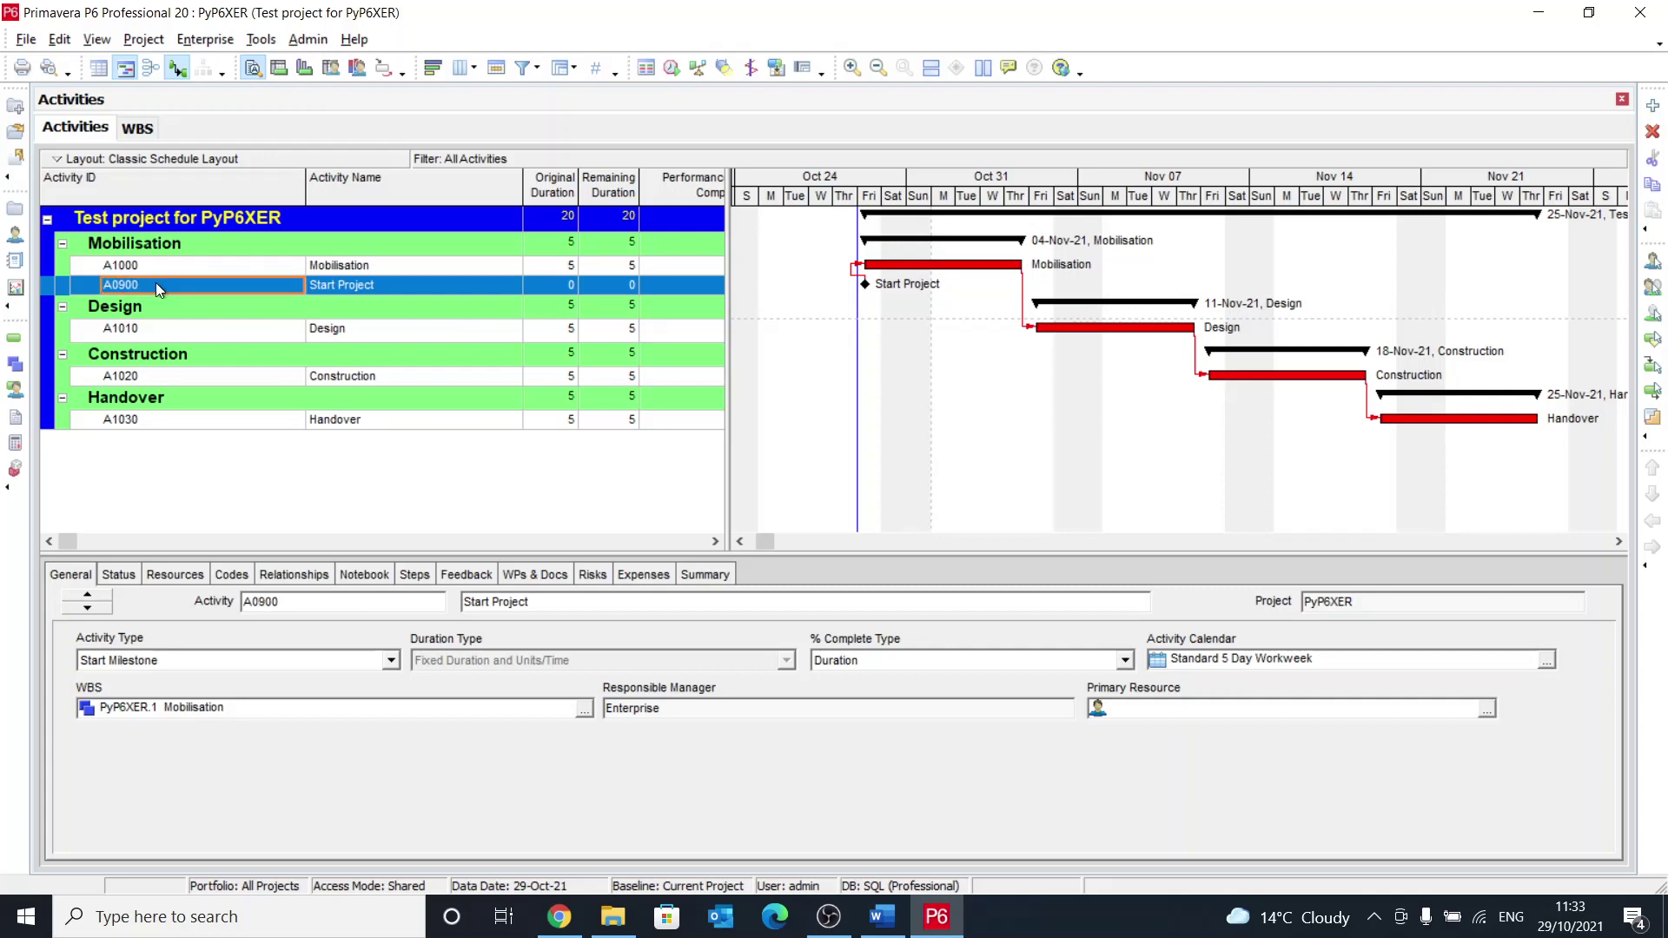
Step: Sort activities by Activity ID so A0900 lists first under Mobilisation
click(163, 186)
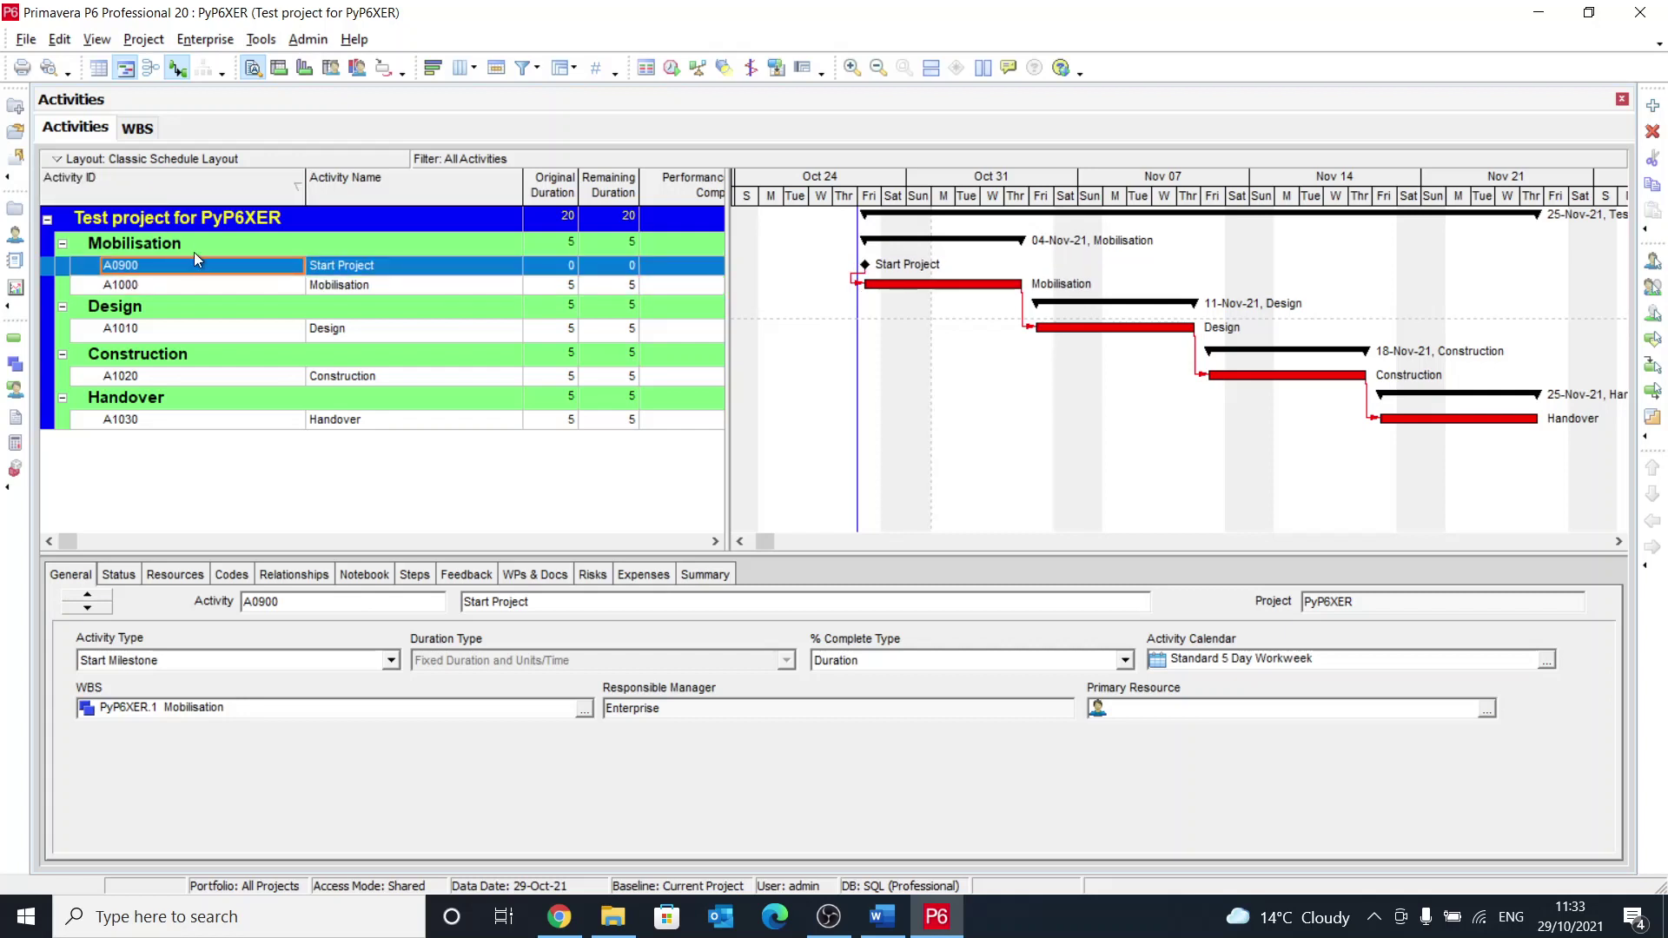
click(259, 421)
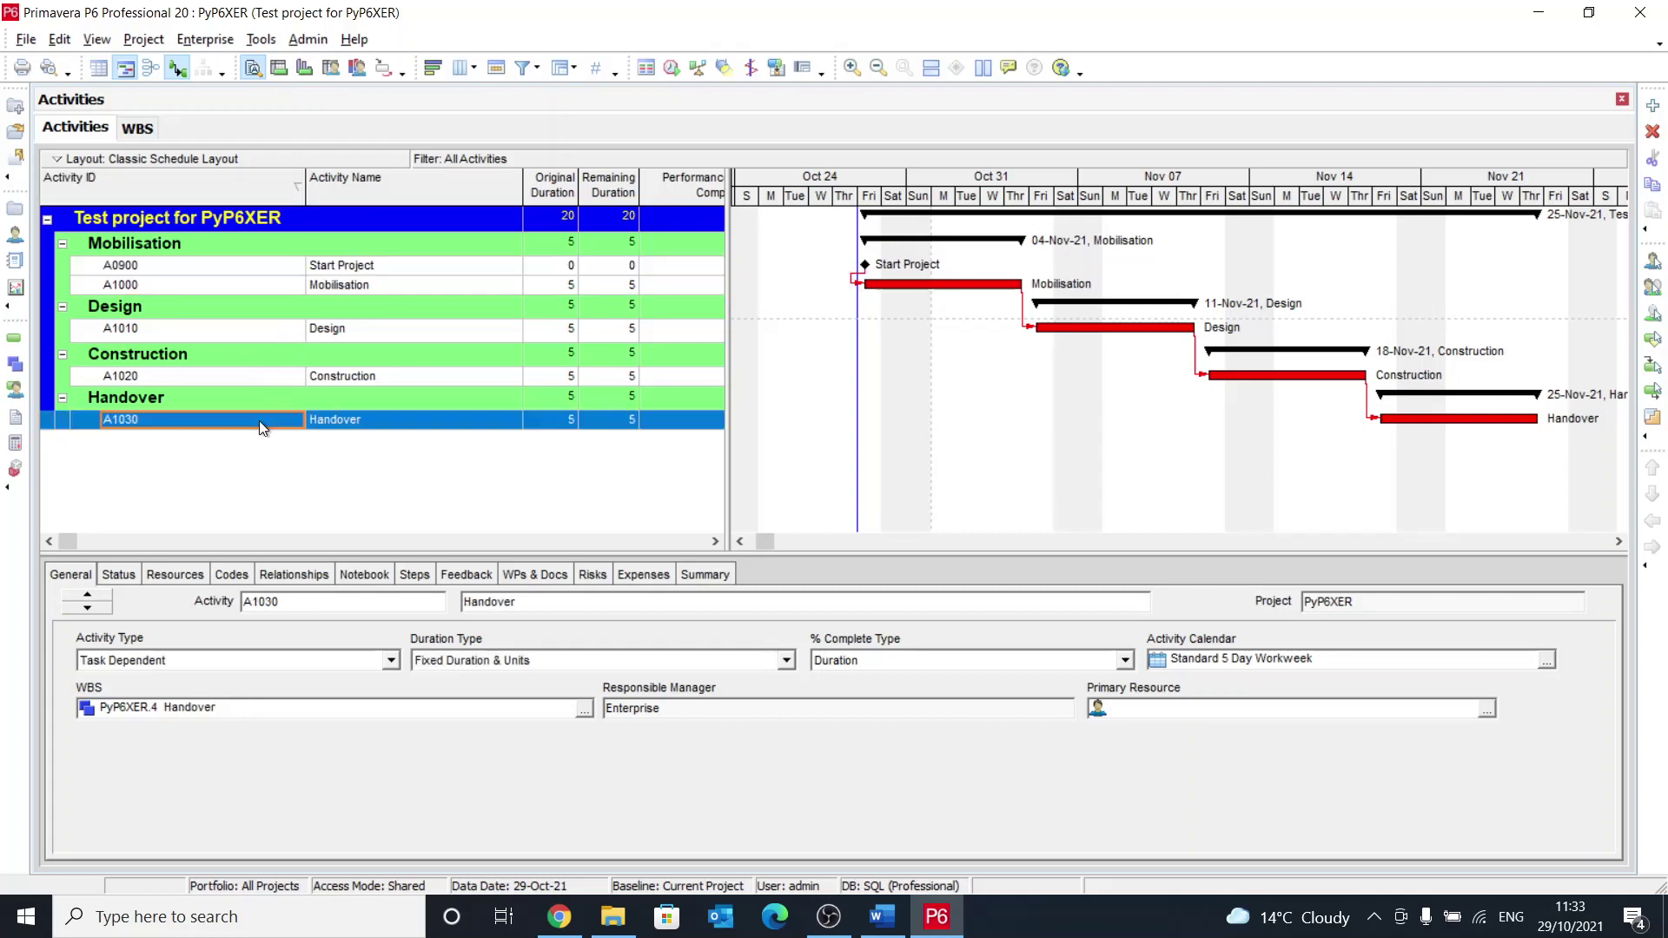
click(406, 426)
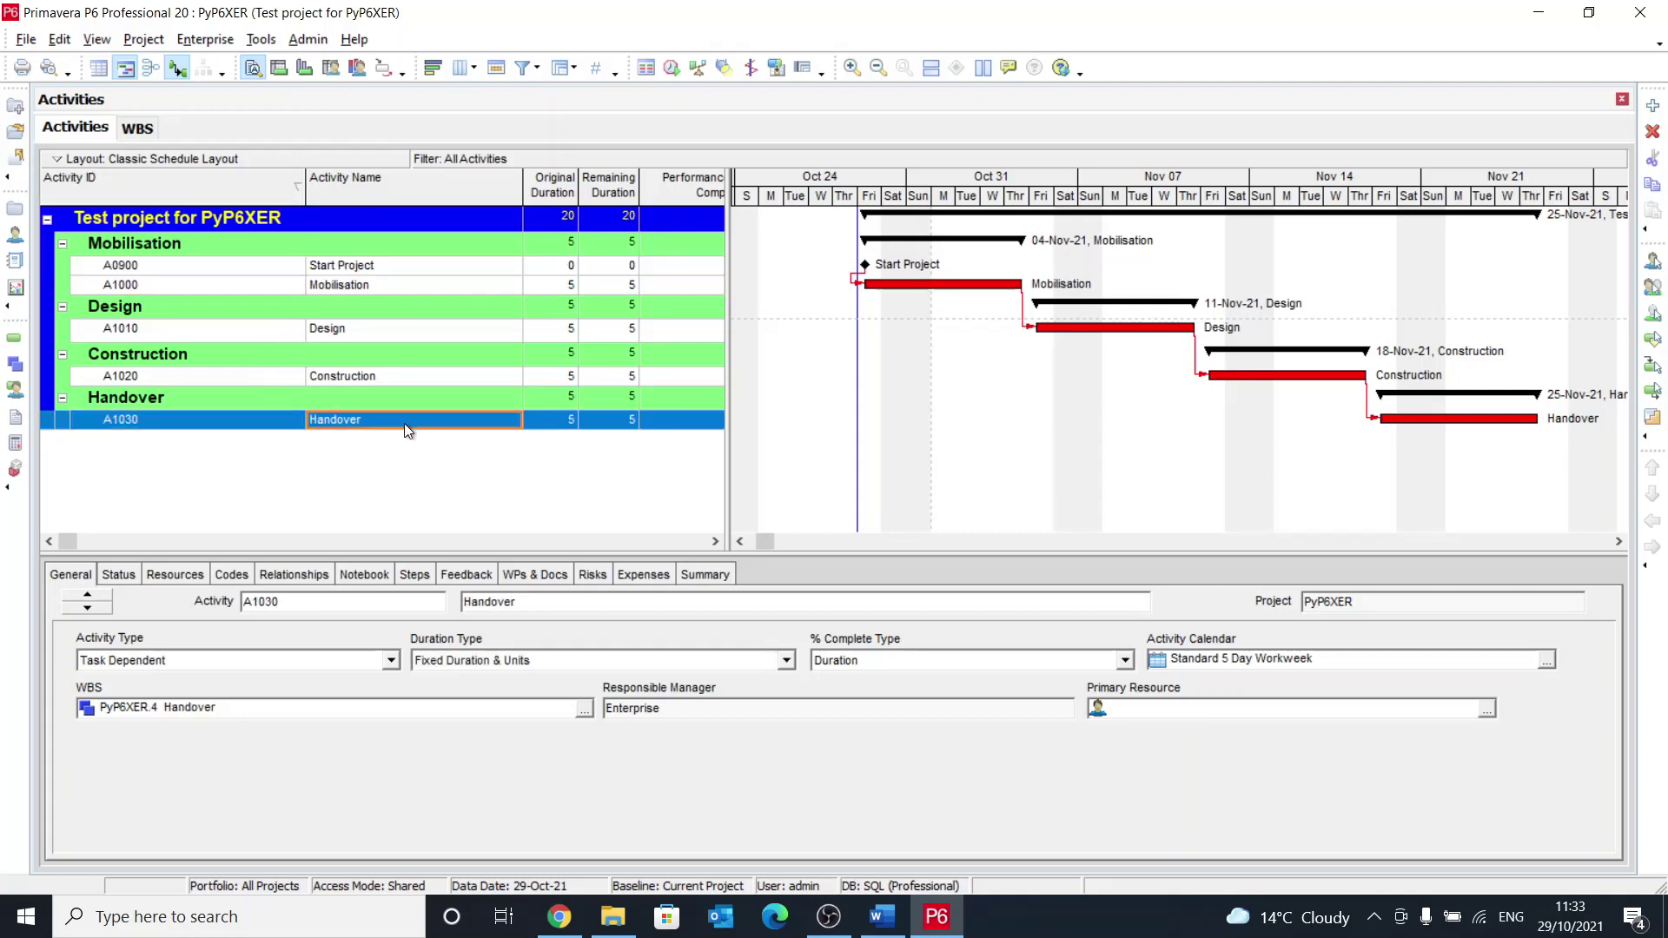
Step: Add a new activity named 'Project Finish' under Handover as a Finish Milestone
key(Insert)
text(Project F)
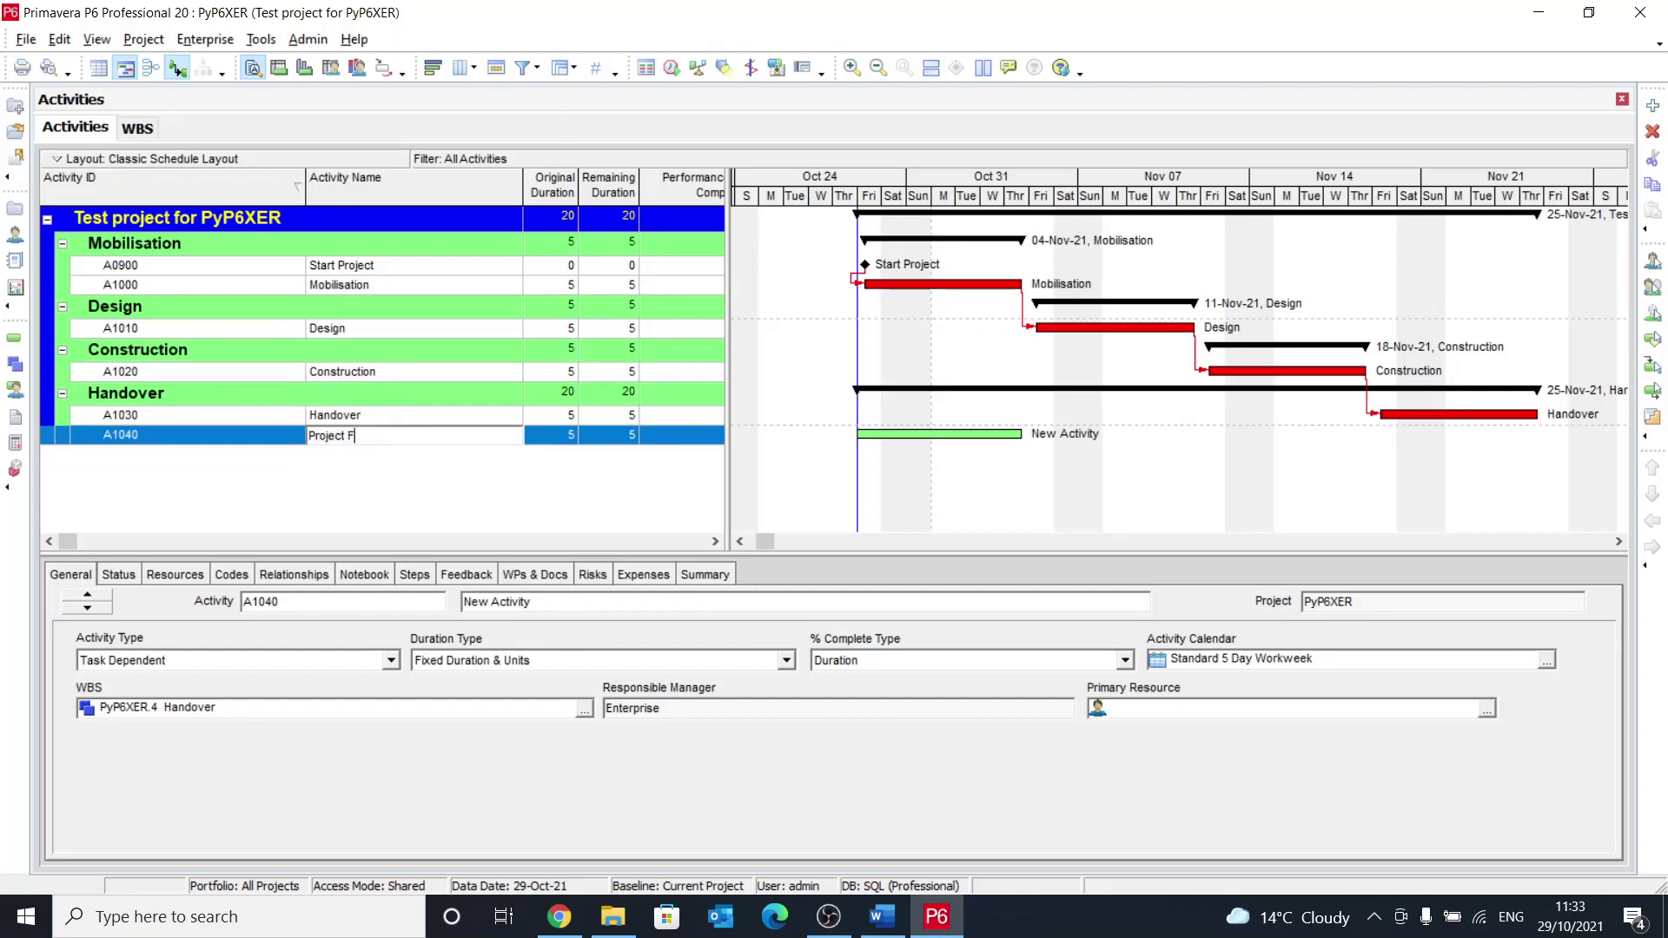
key(BackSpace)
text(Finish)
key(Return)
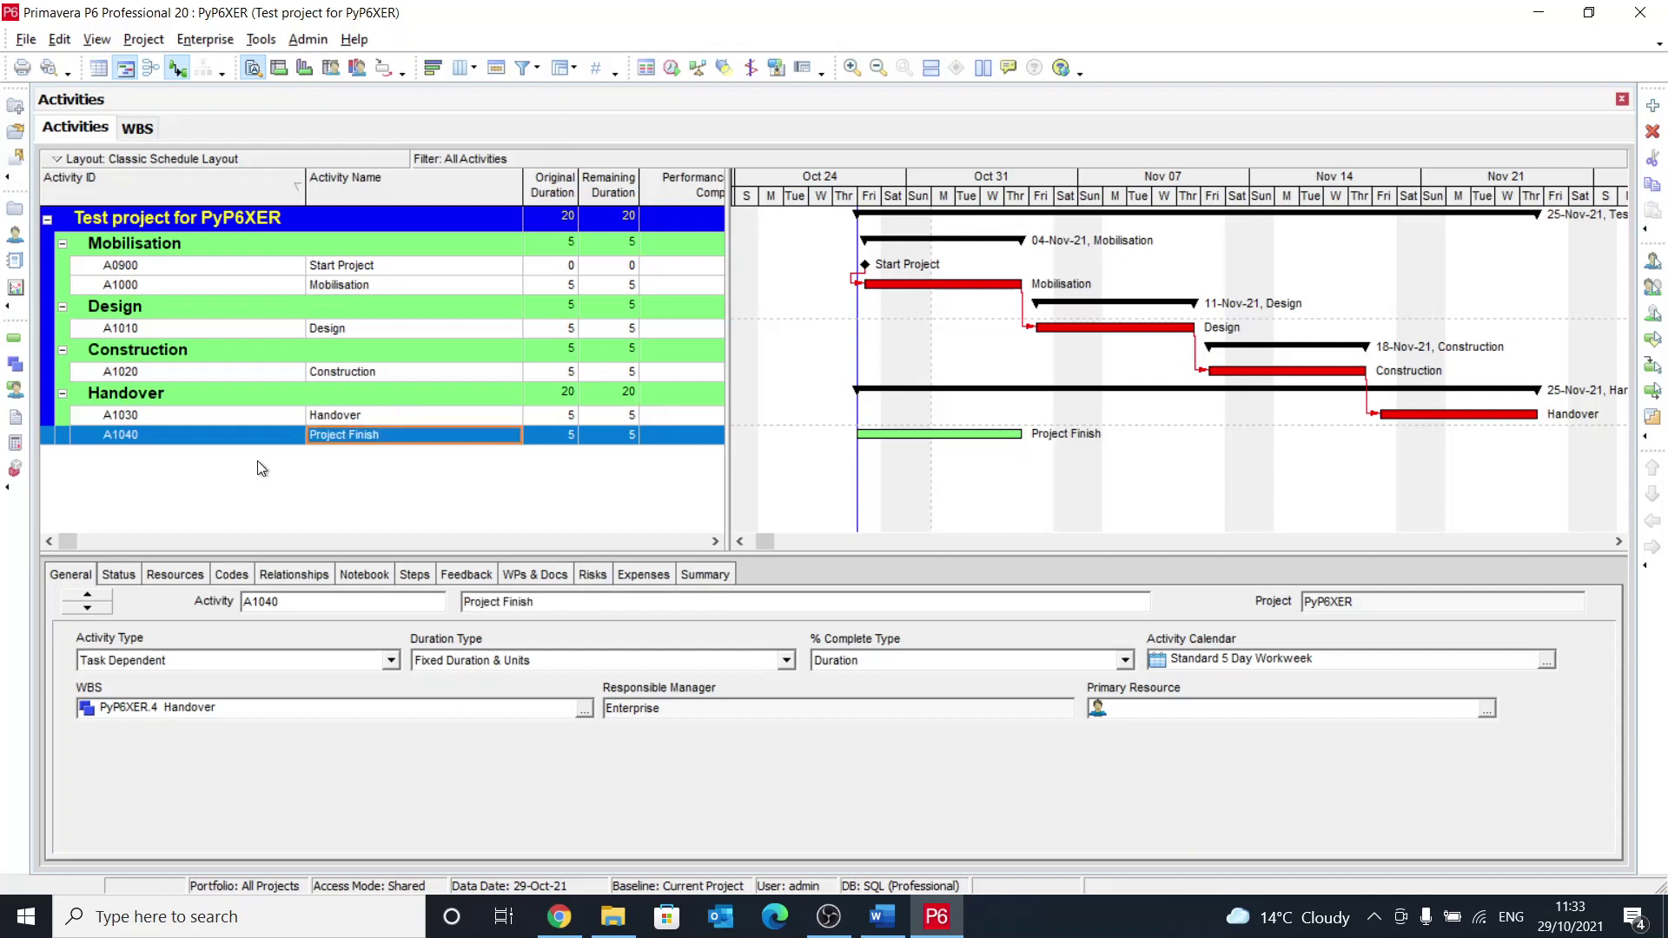
click(149, 658)
click(145, 680)
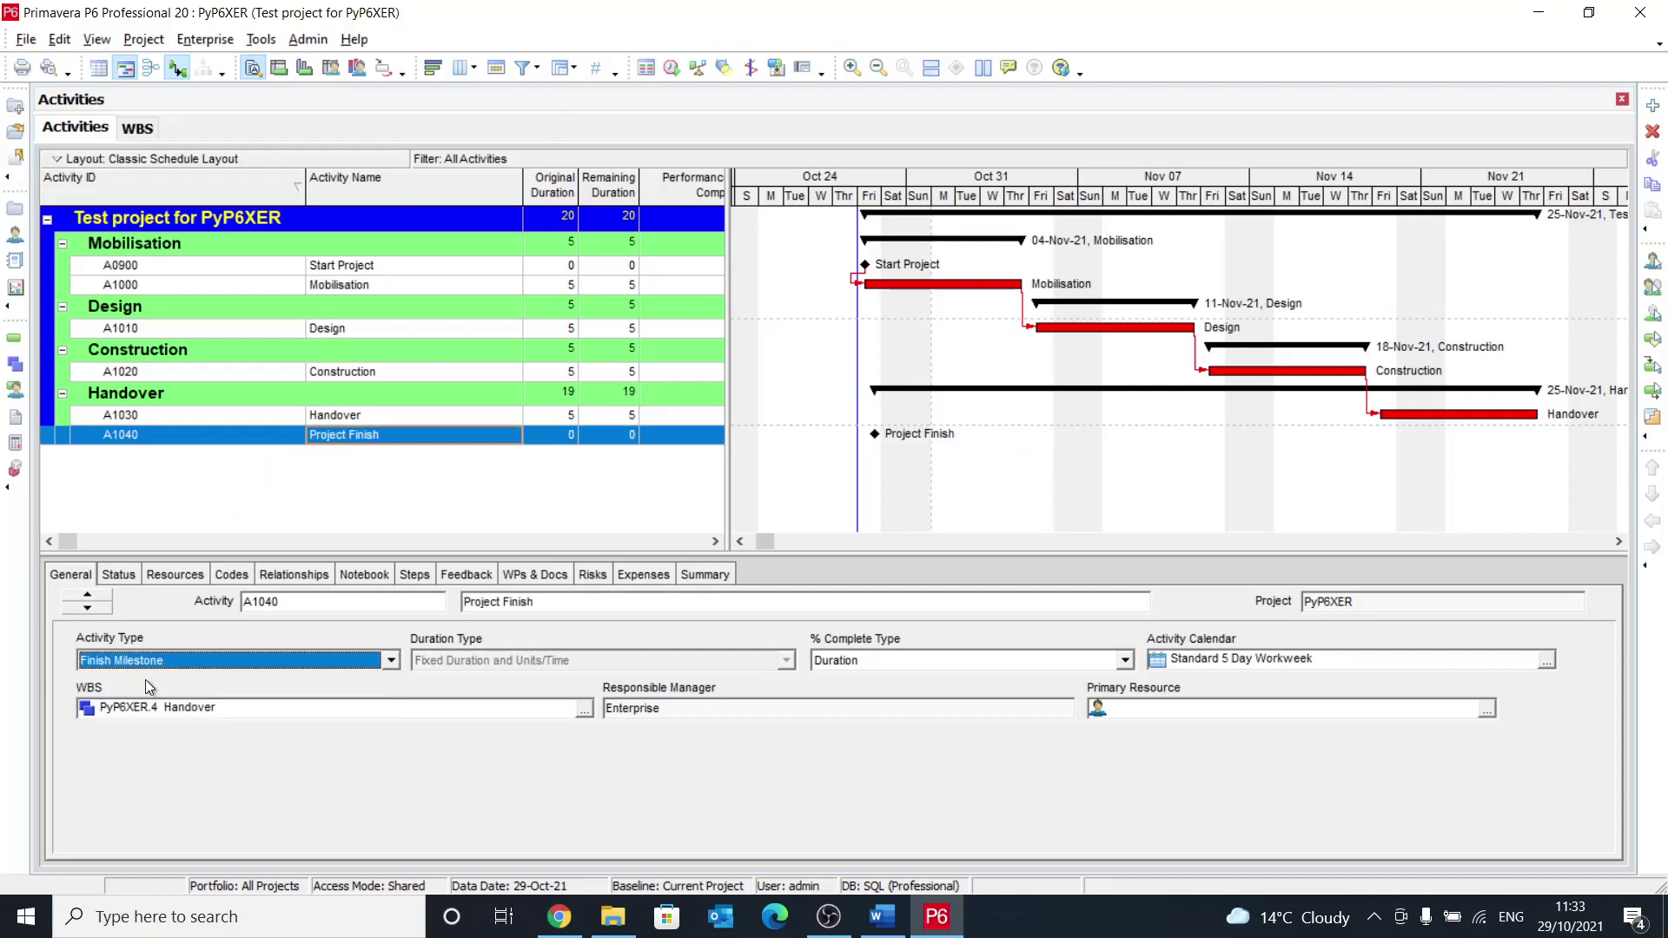
Step: Link Handover A1030 to Project Finish and reschedule the project
click(1553, 422)
drag(1553, 422, 881, 433)
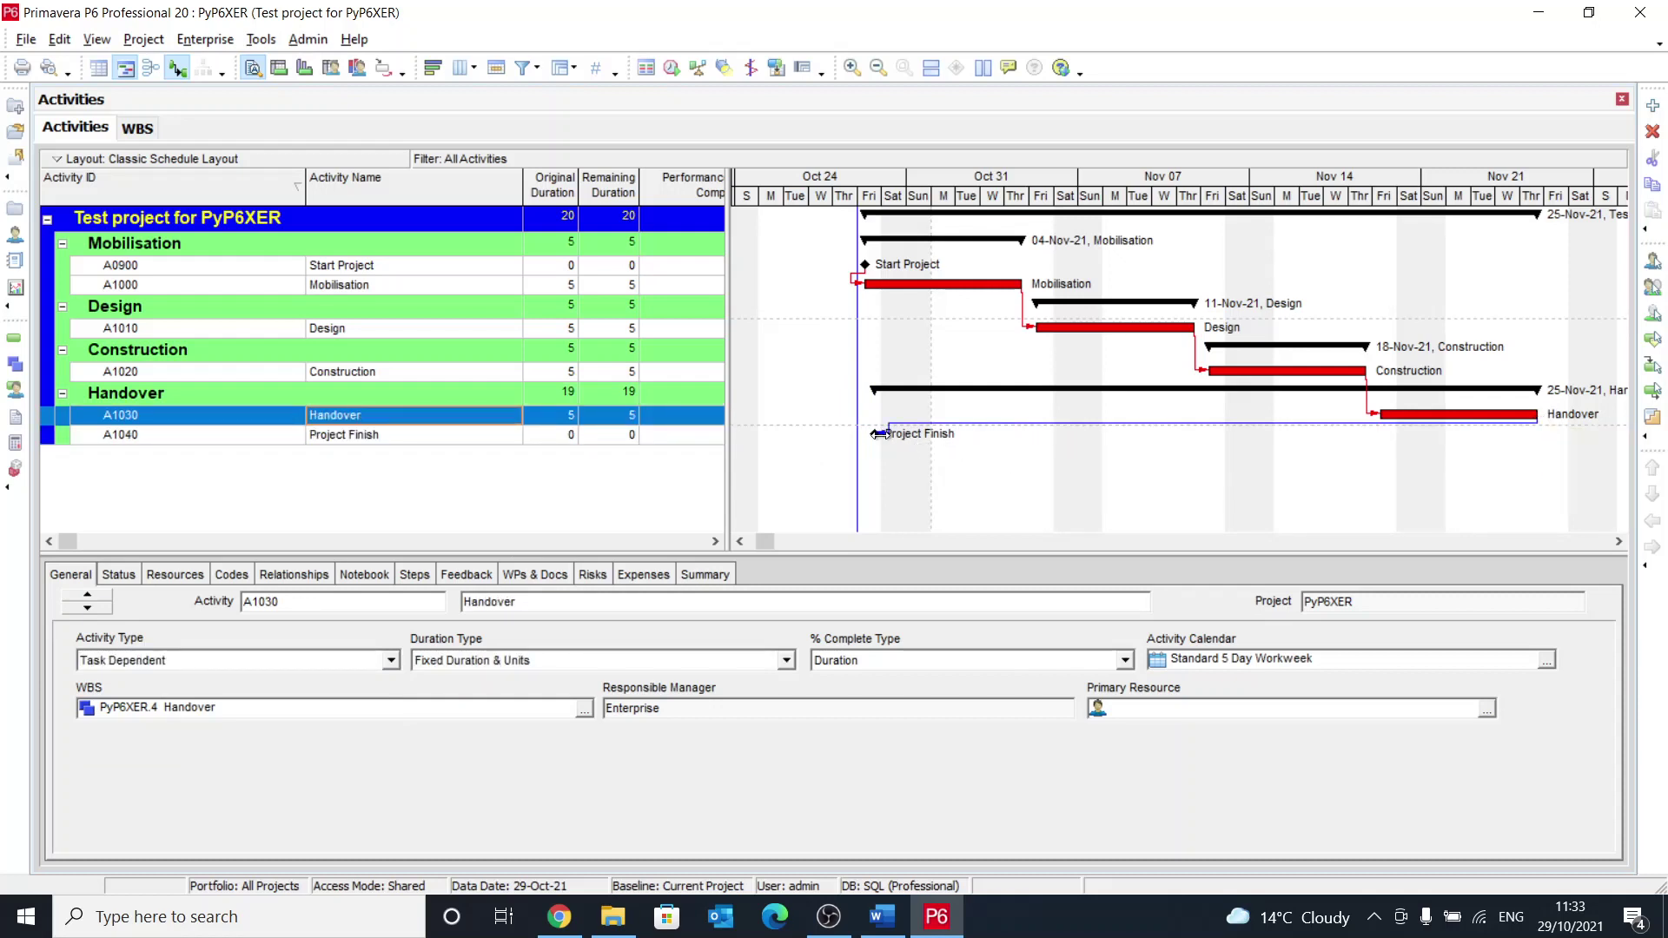
key(F9)
key(Return)
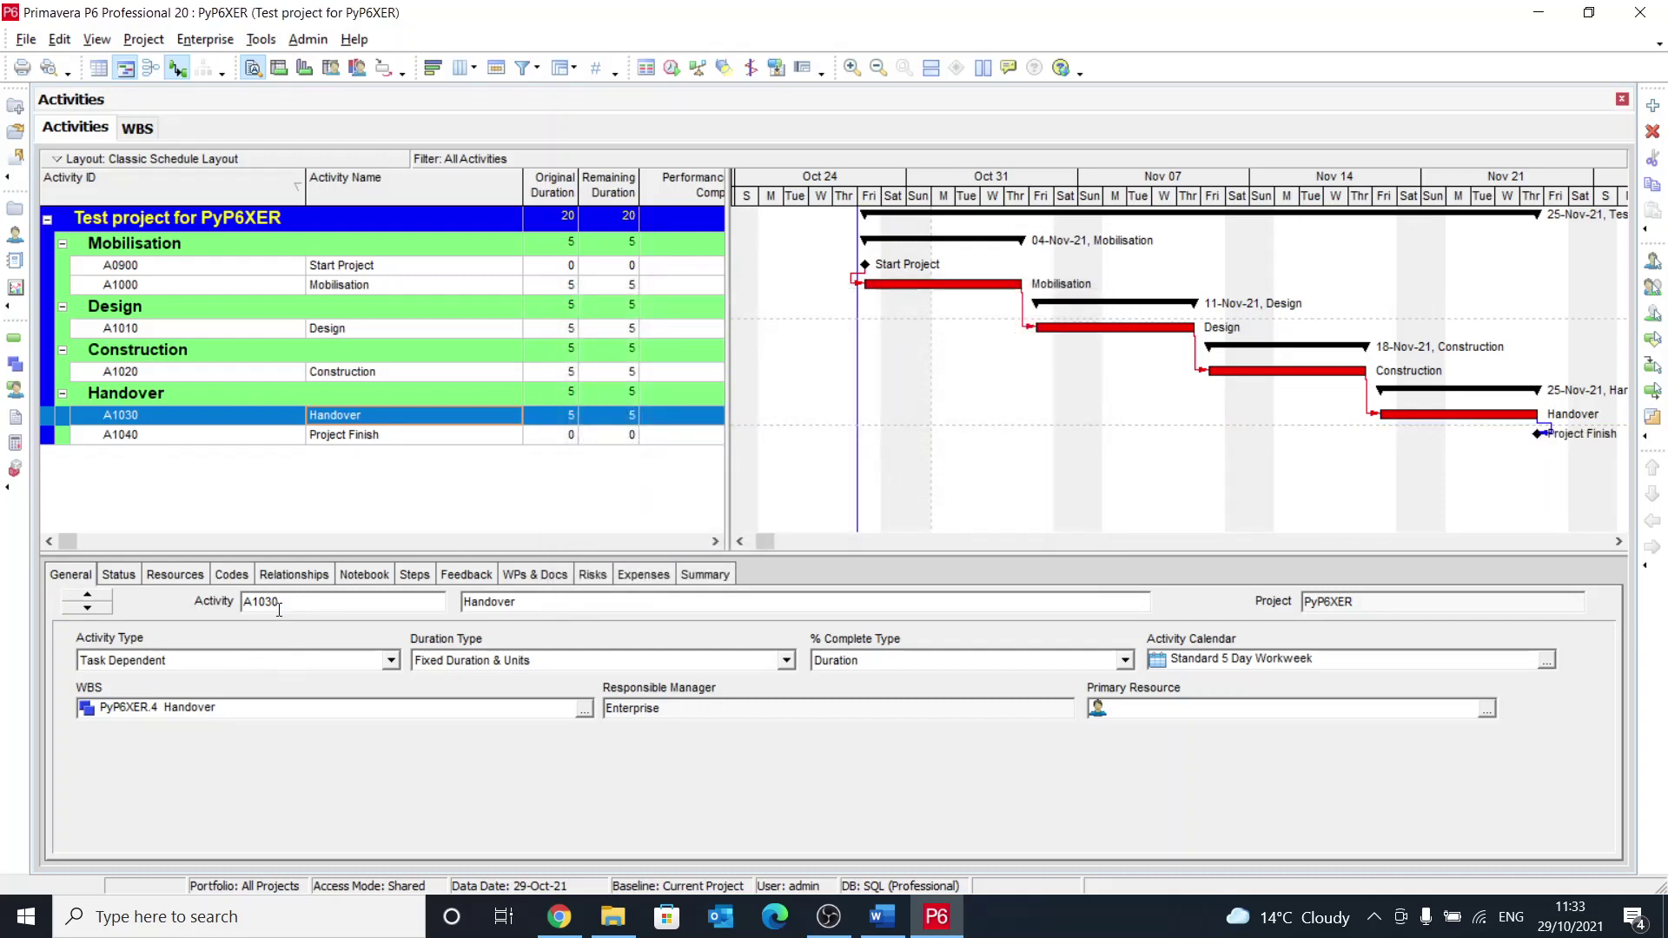
Step: Change the Start Project to Mobilisation relationship to start-to-start
click(330, 575)
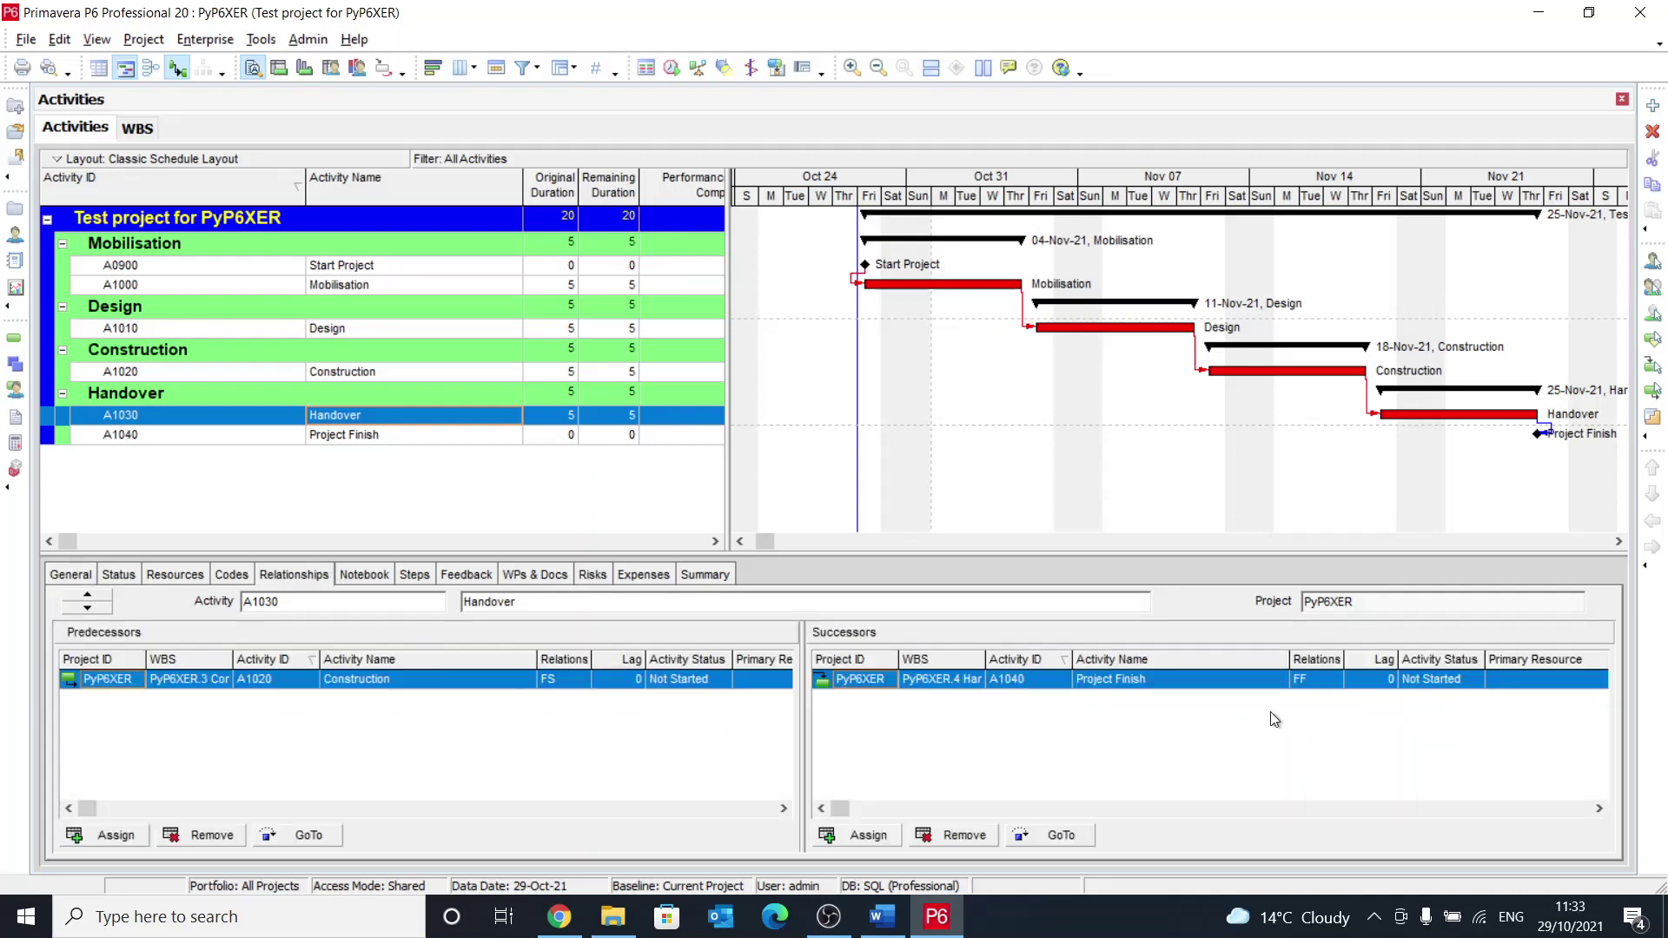
click(461, 273)
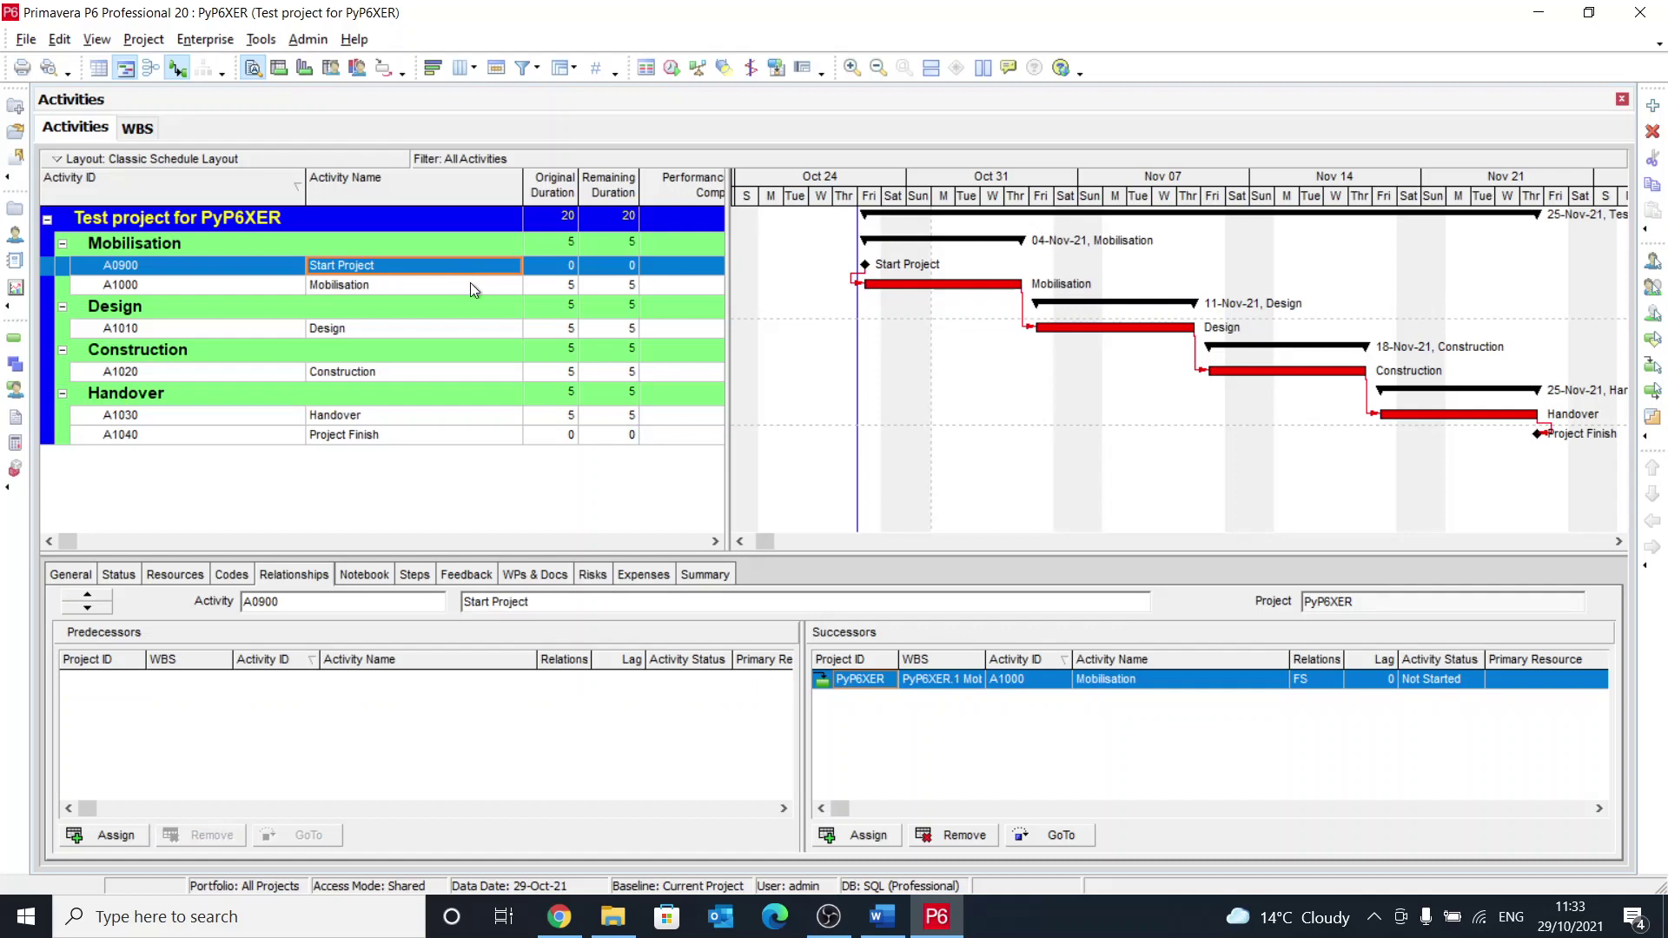
click(471, 283)
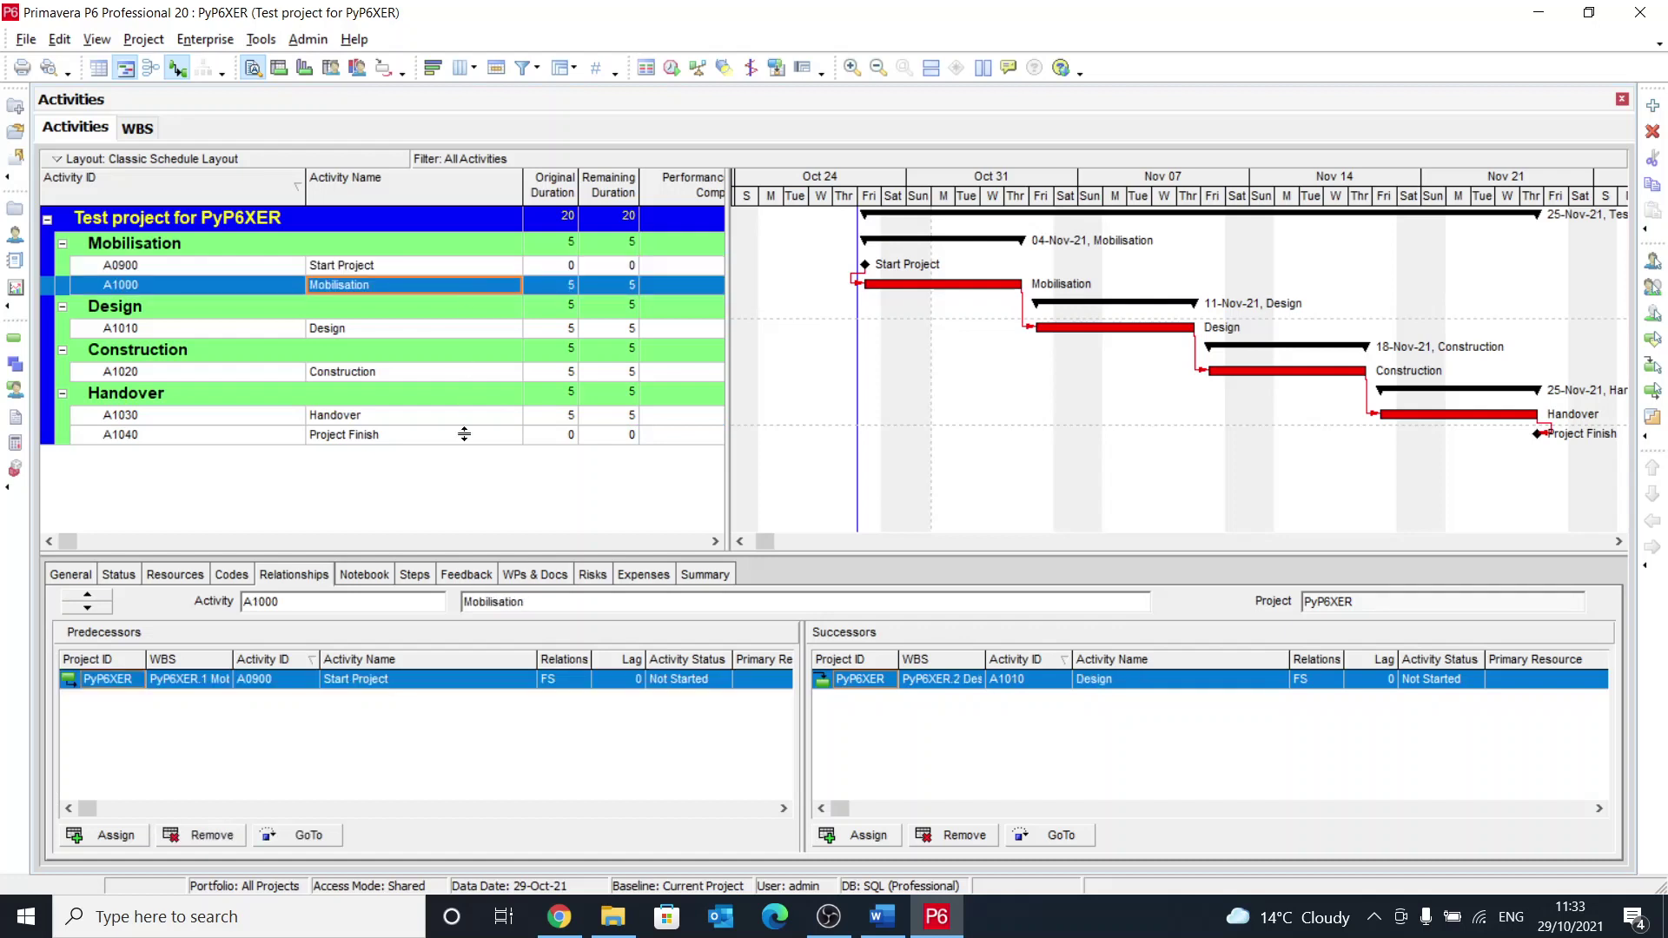
click(552, 674)
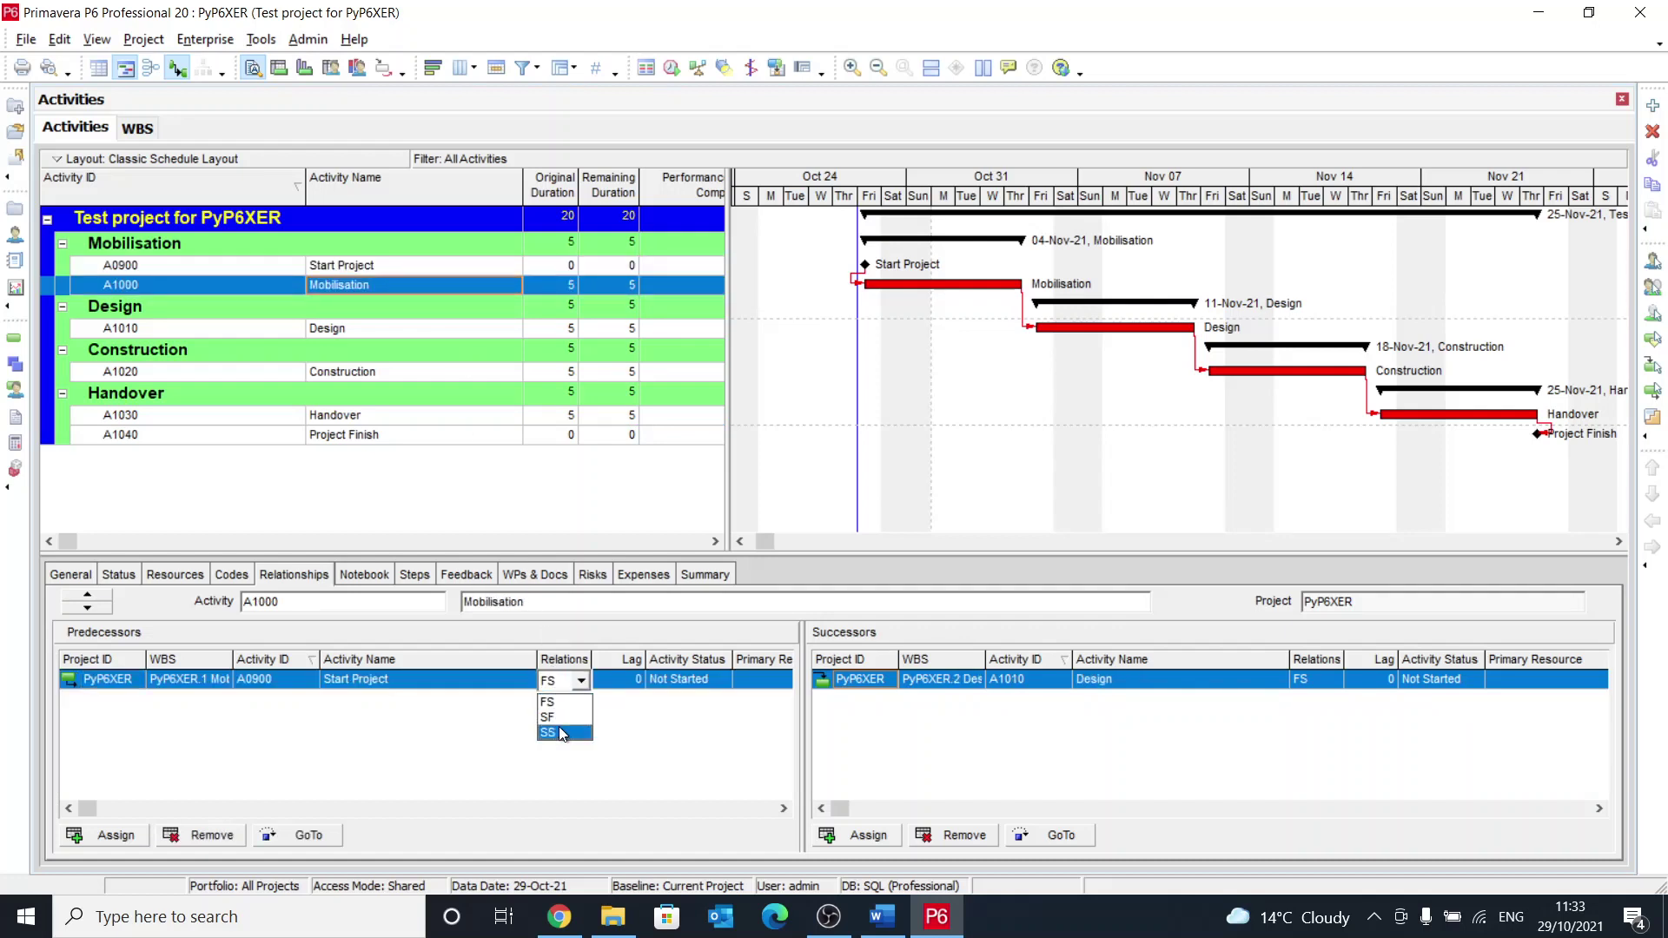
click(560, 731)
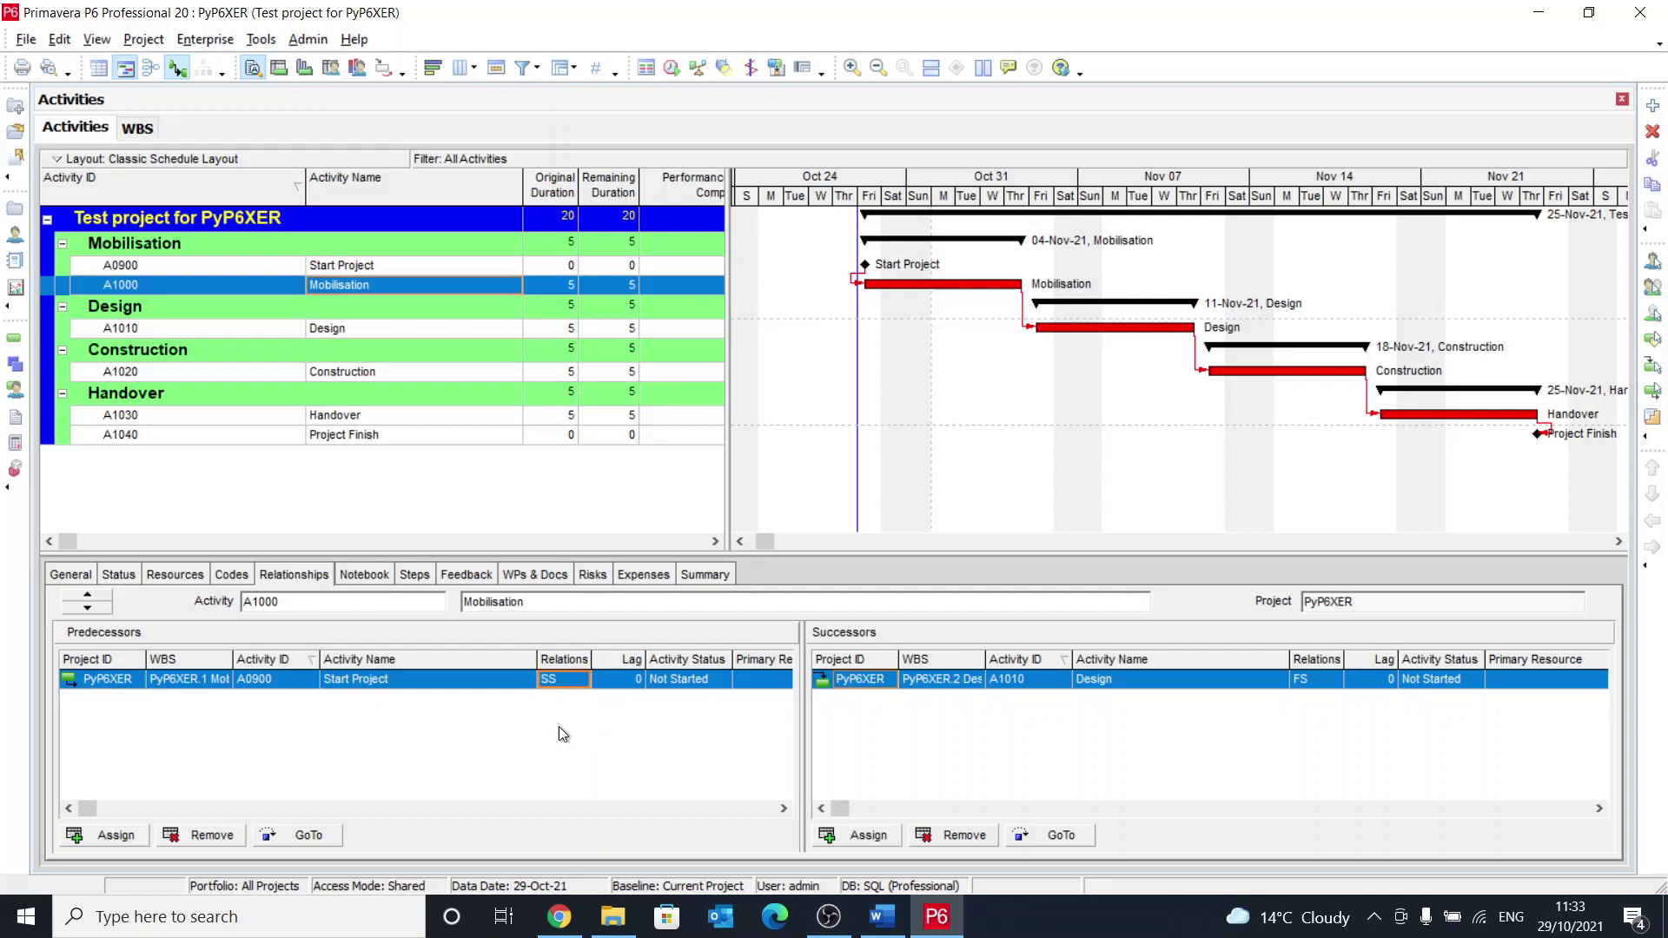
Step: Make Design to Construction finish-to-finish with 2 days lag, then reschedule
click(459, 329)
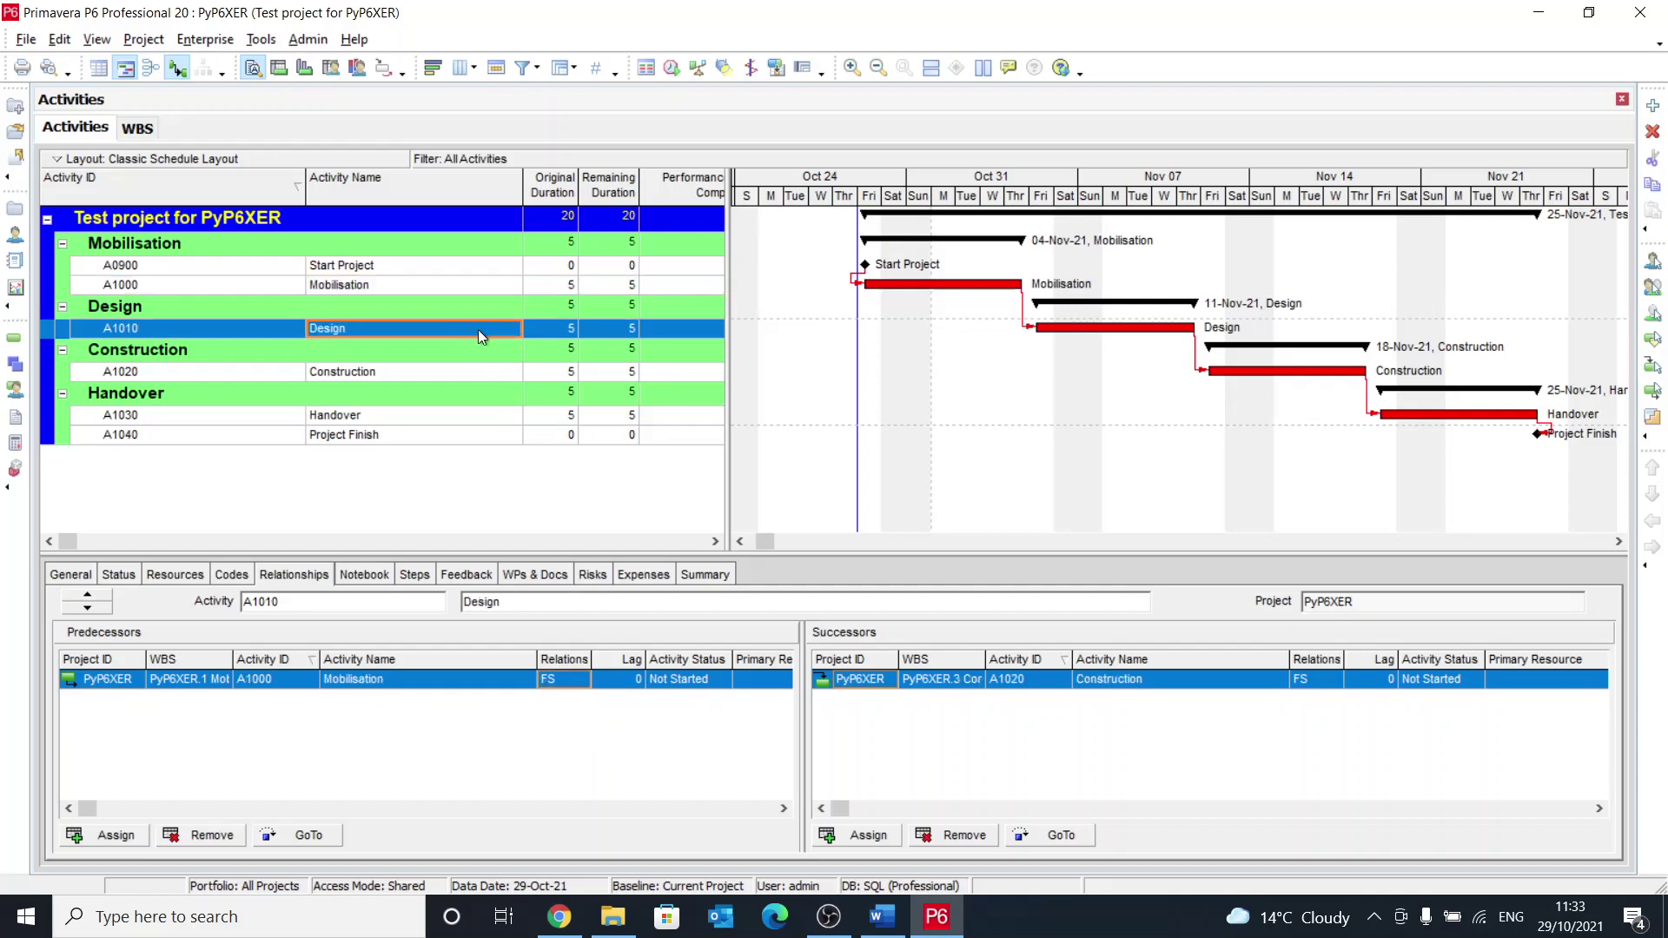
click(461, 374)
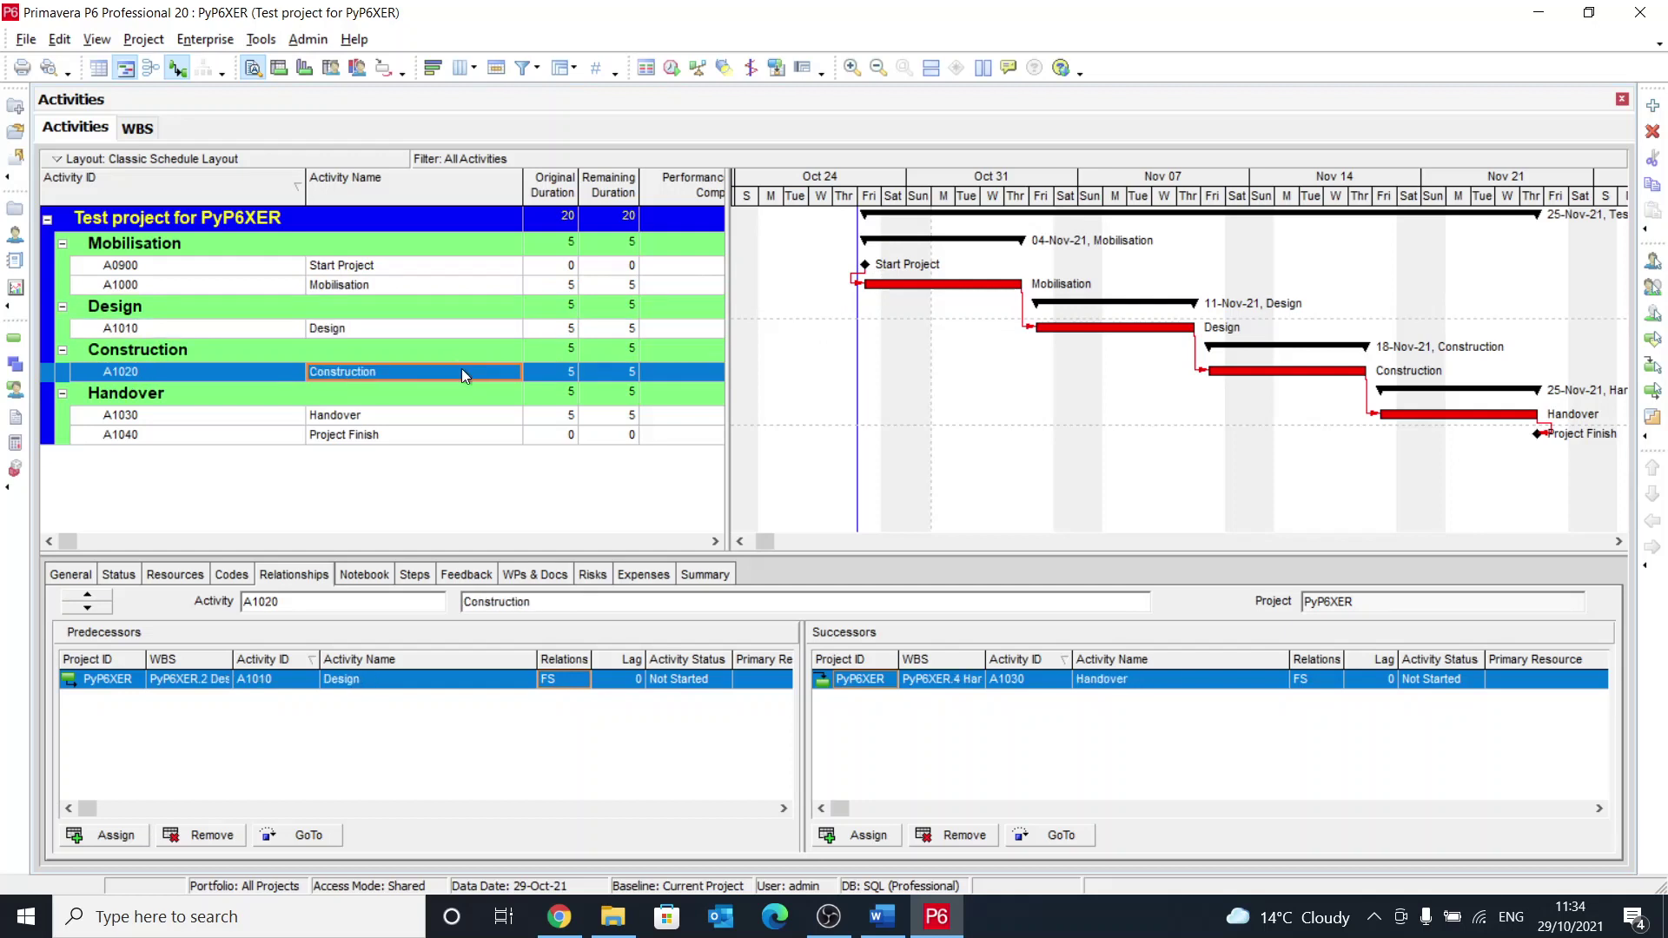
click(554, 686)
click(555, 699)
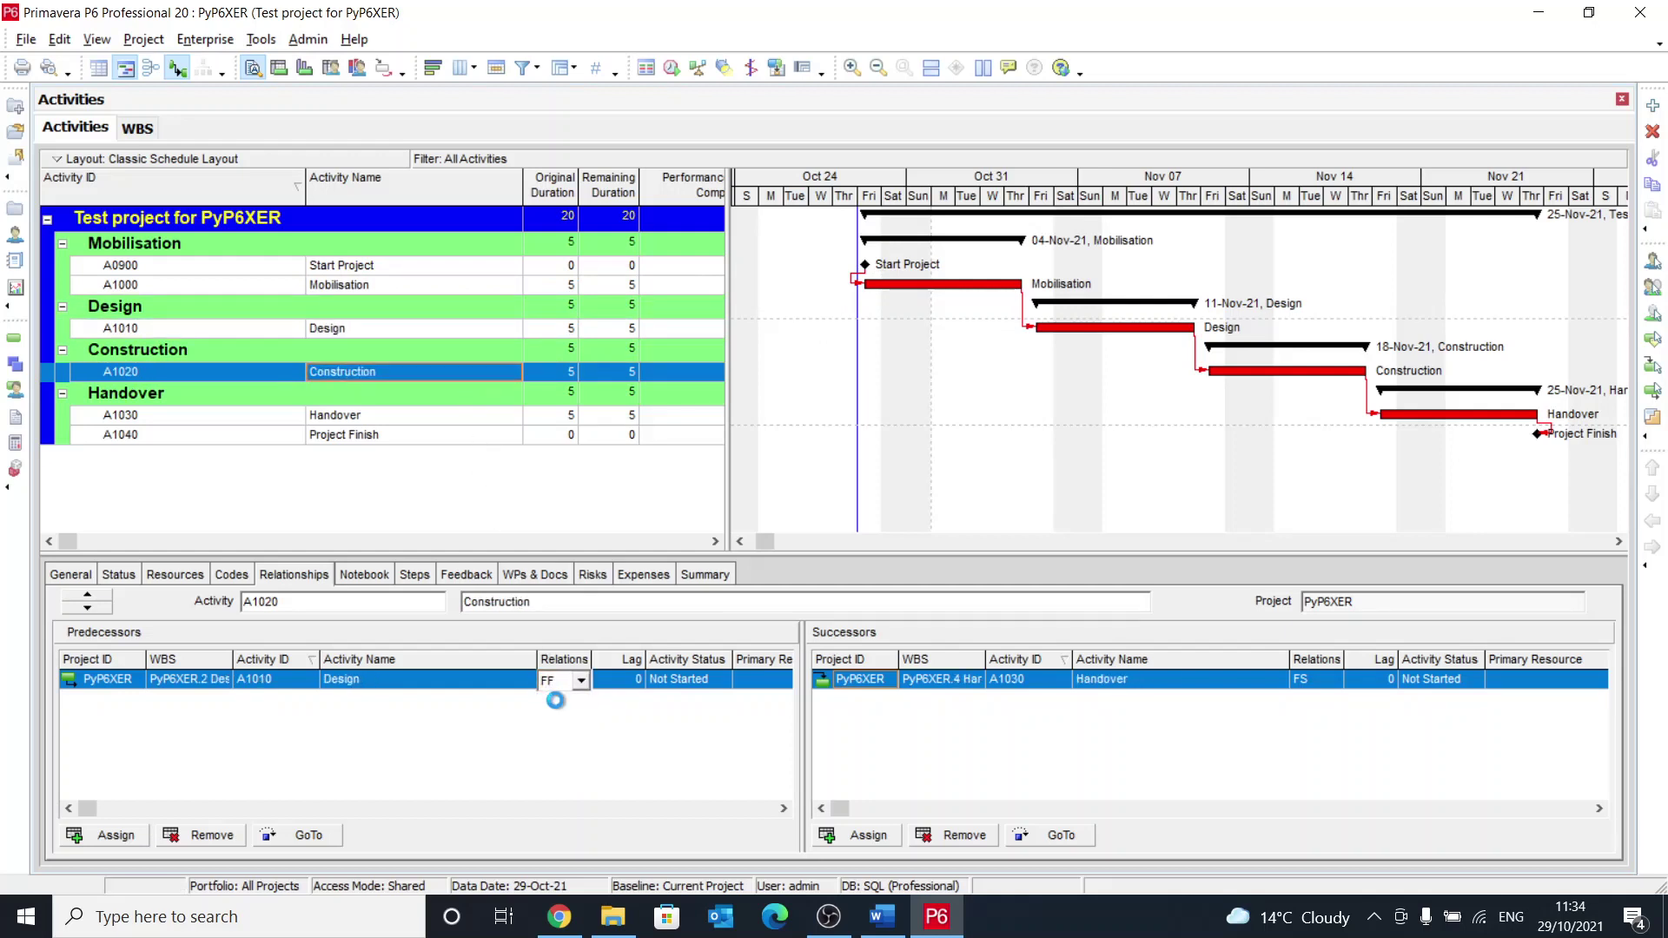
click(630, 680)
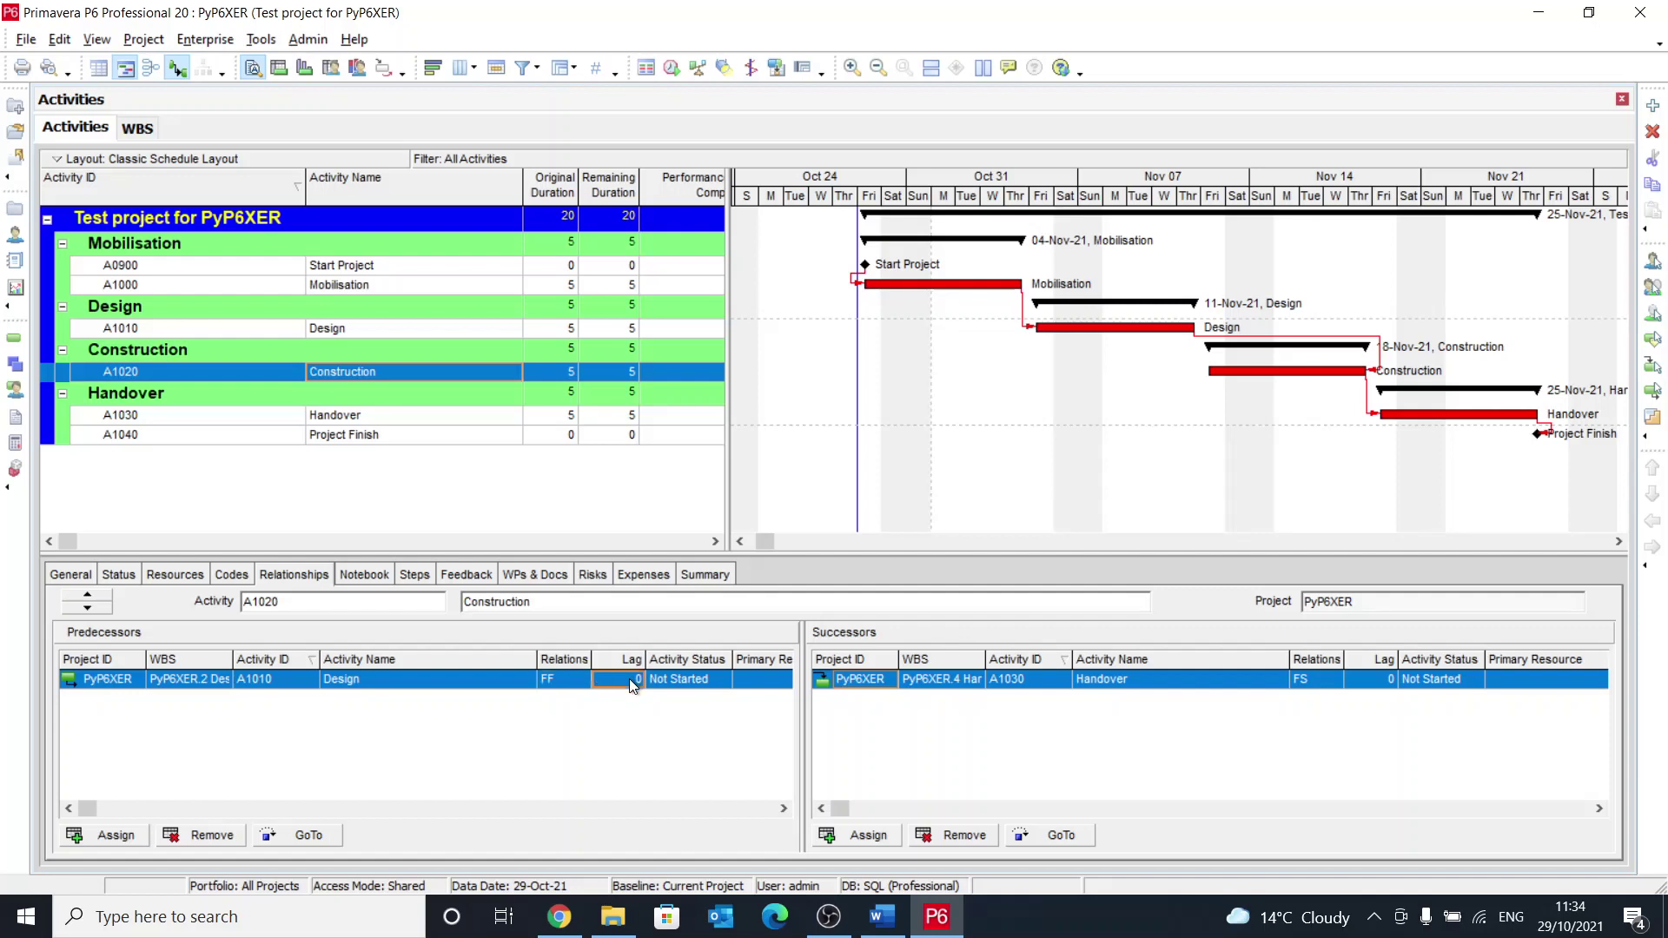
text(2)
key(F9)
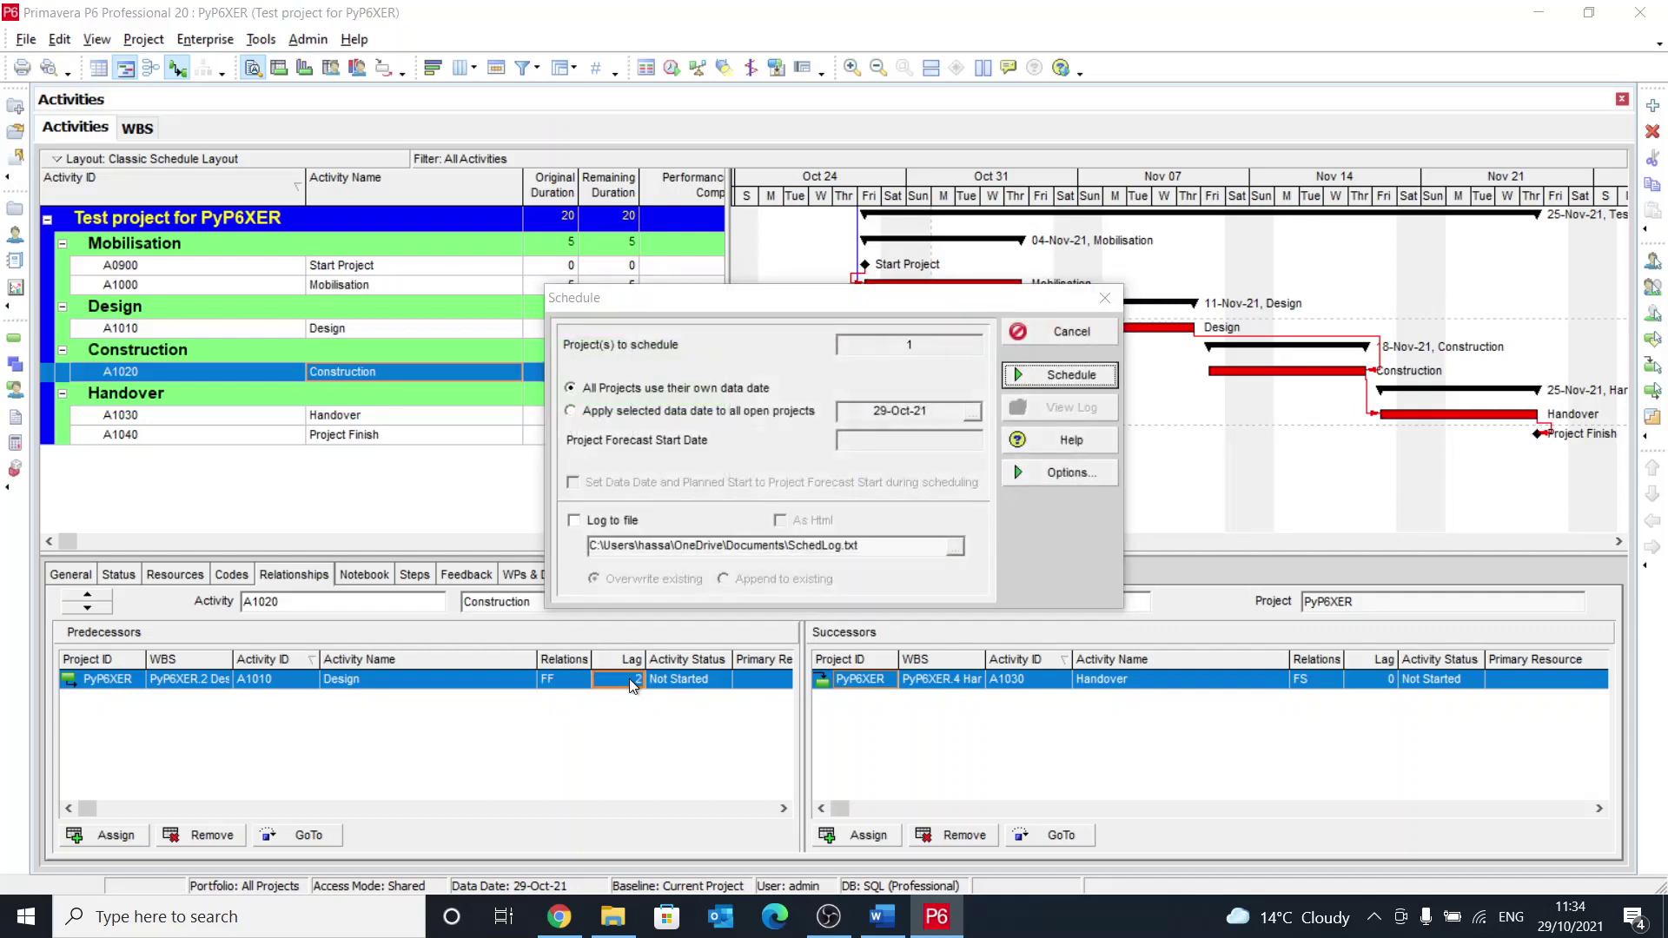
key(Return)
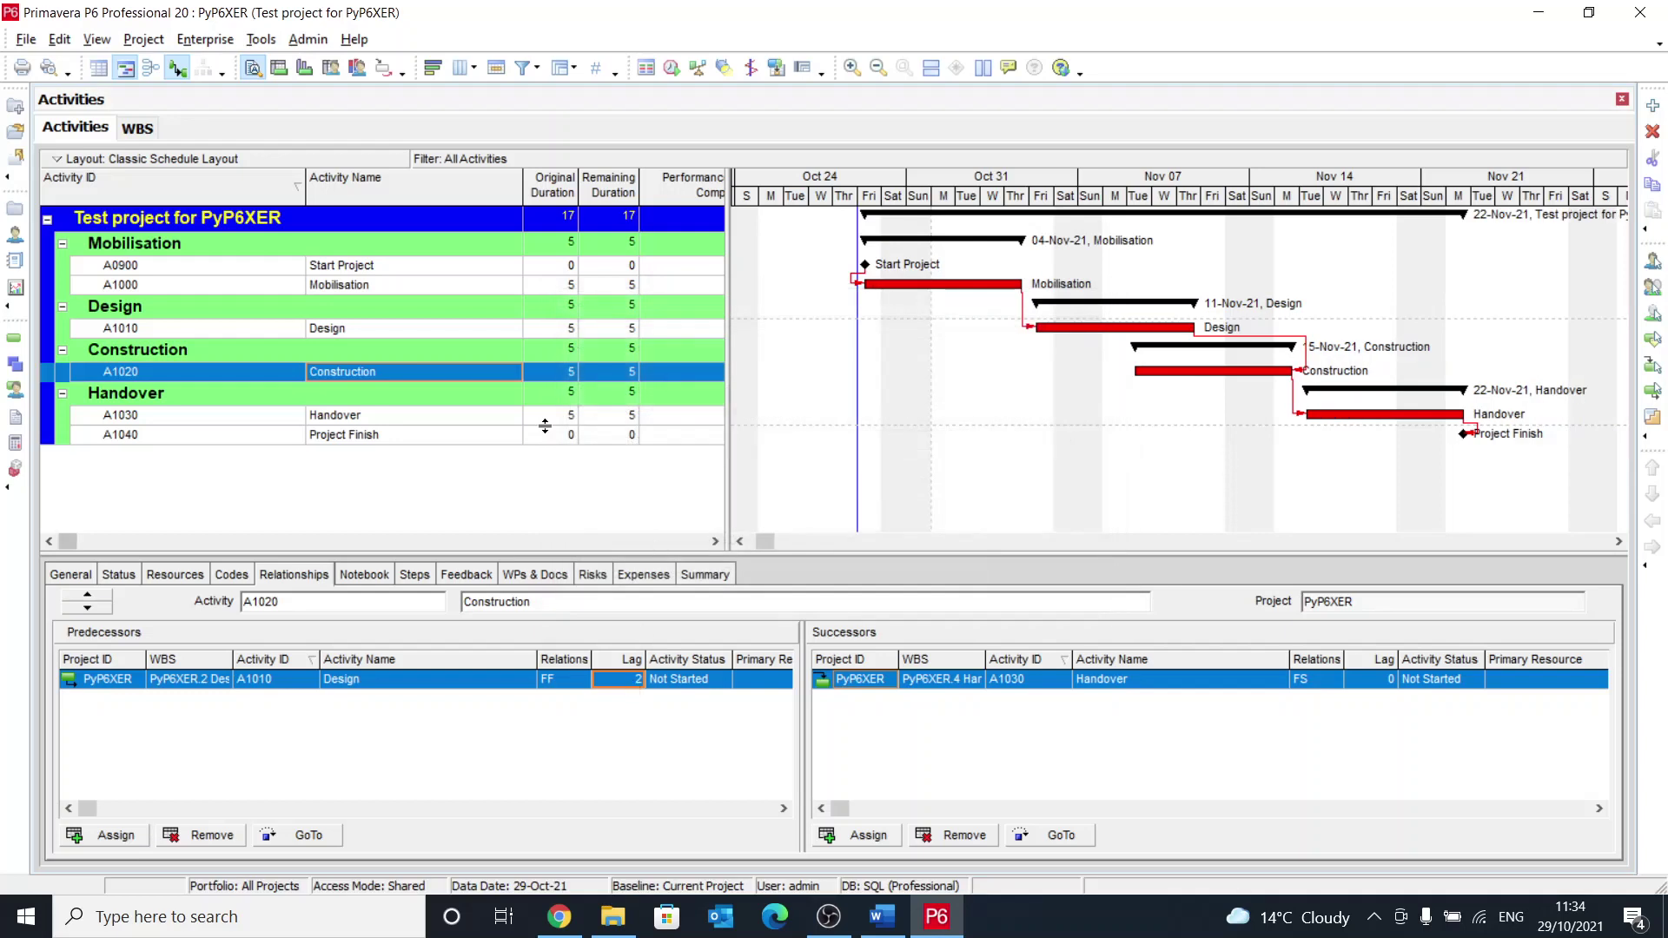
Step: Select the Start Project milestone A0900 in the Activities list
click(535, 288)
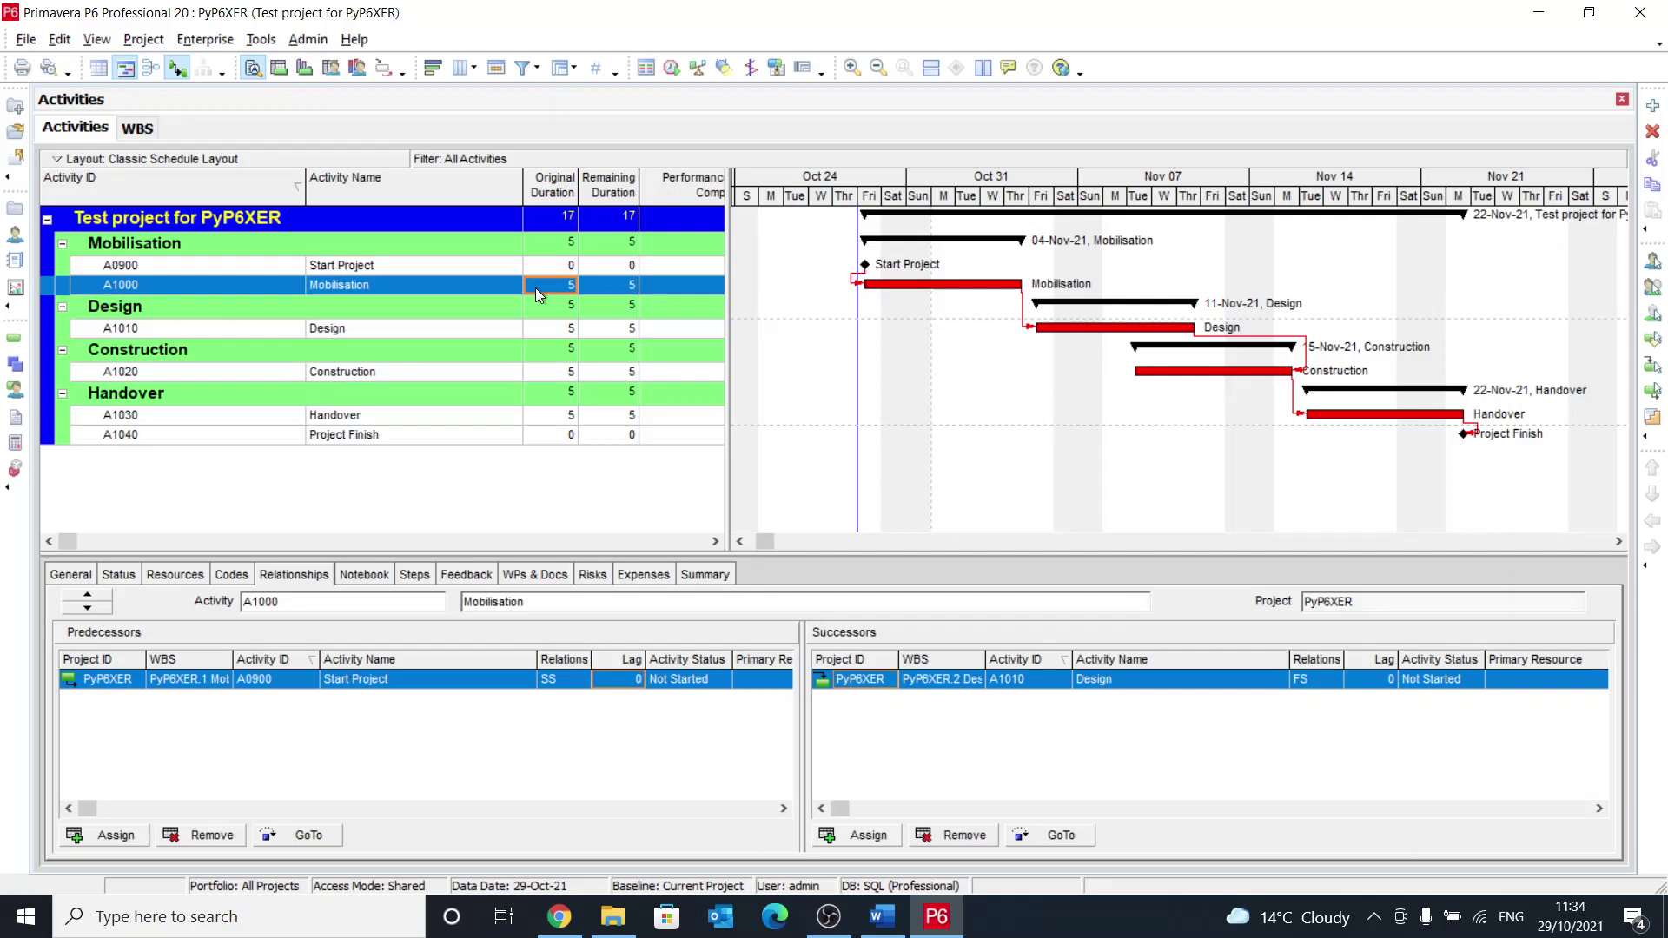
click(336, 265)
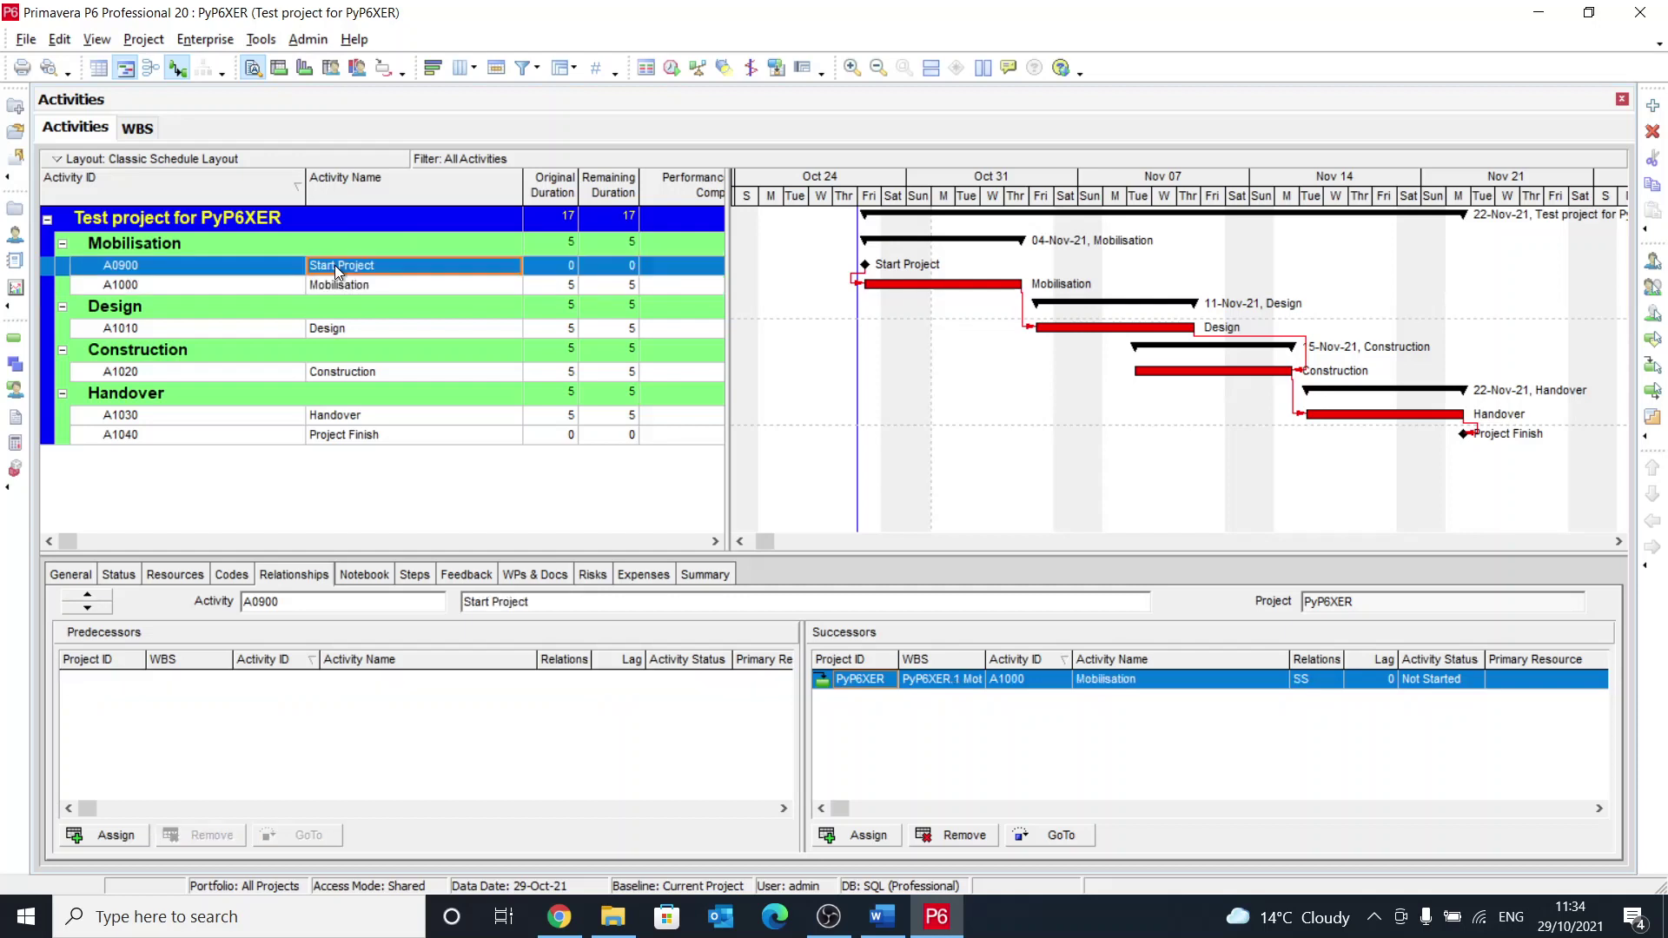
click(148, 267)
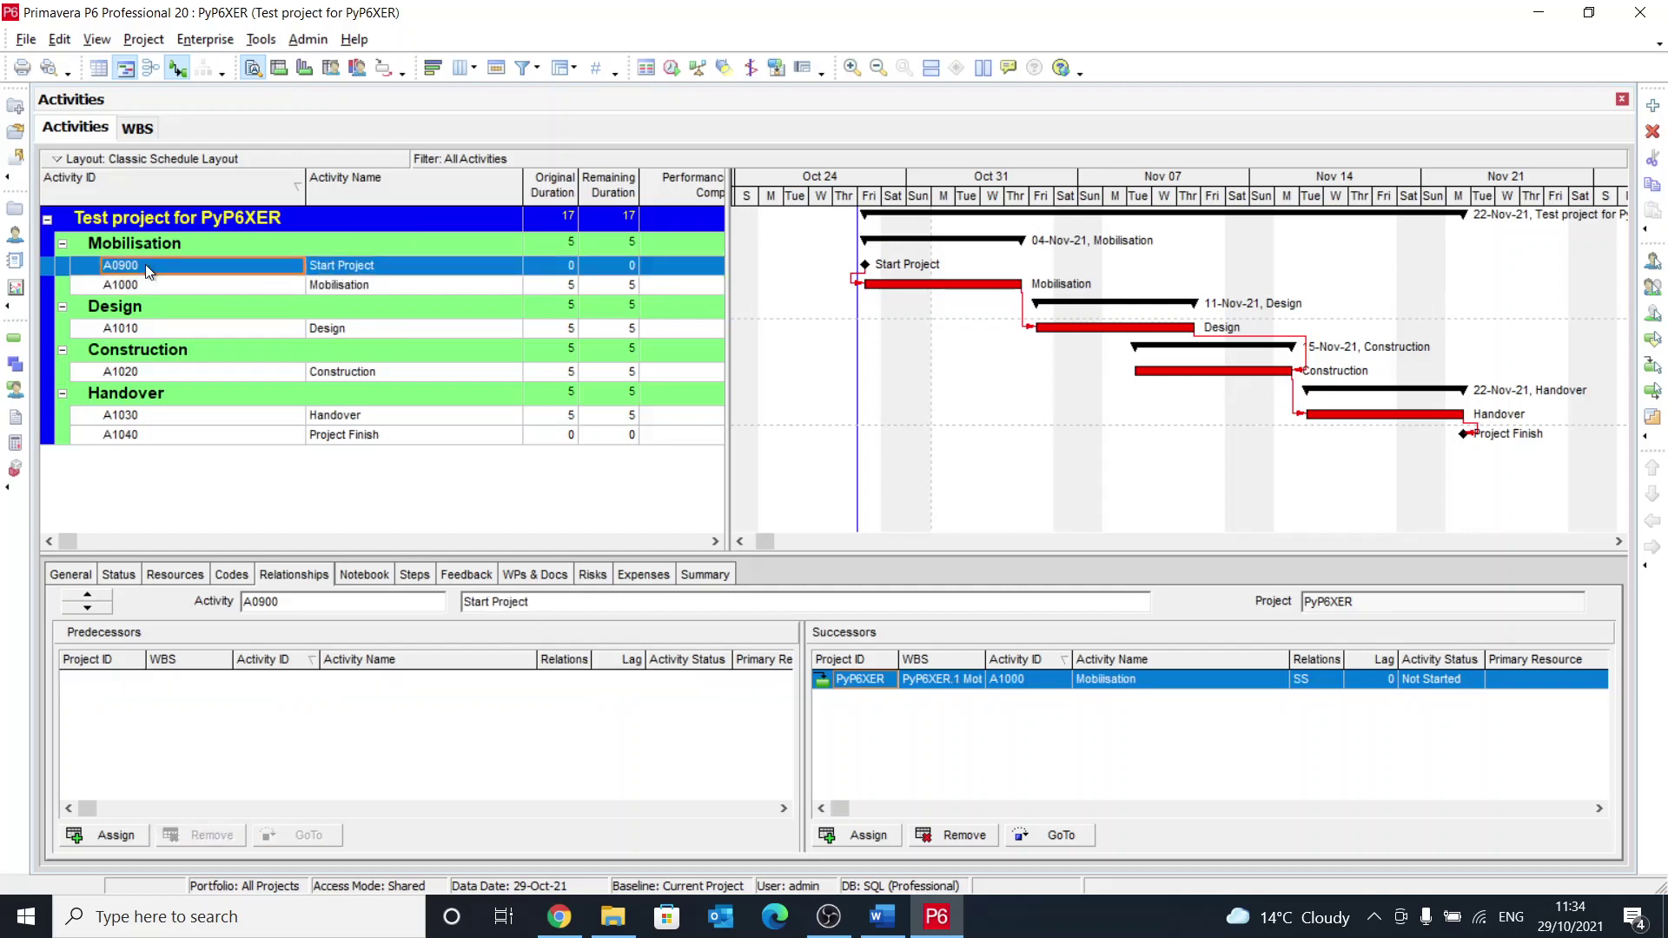
Step: Export the project as Primavera PM XER version 8.2, acknowledging the role rate warning
click(26, 41)
click(99, 259)
click(831, 427)
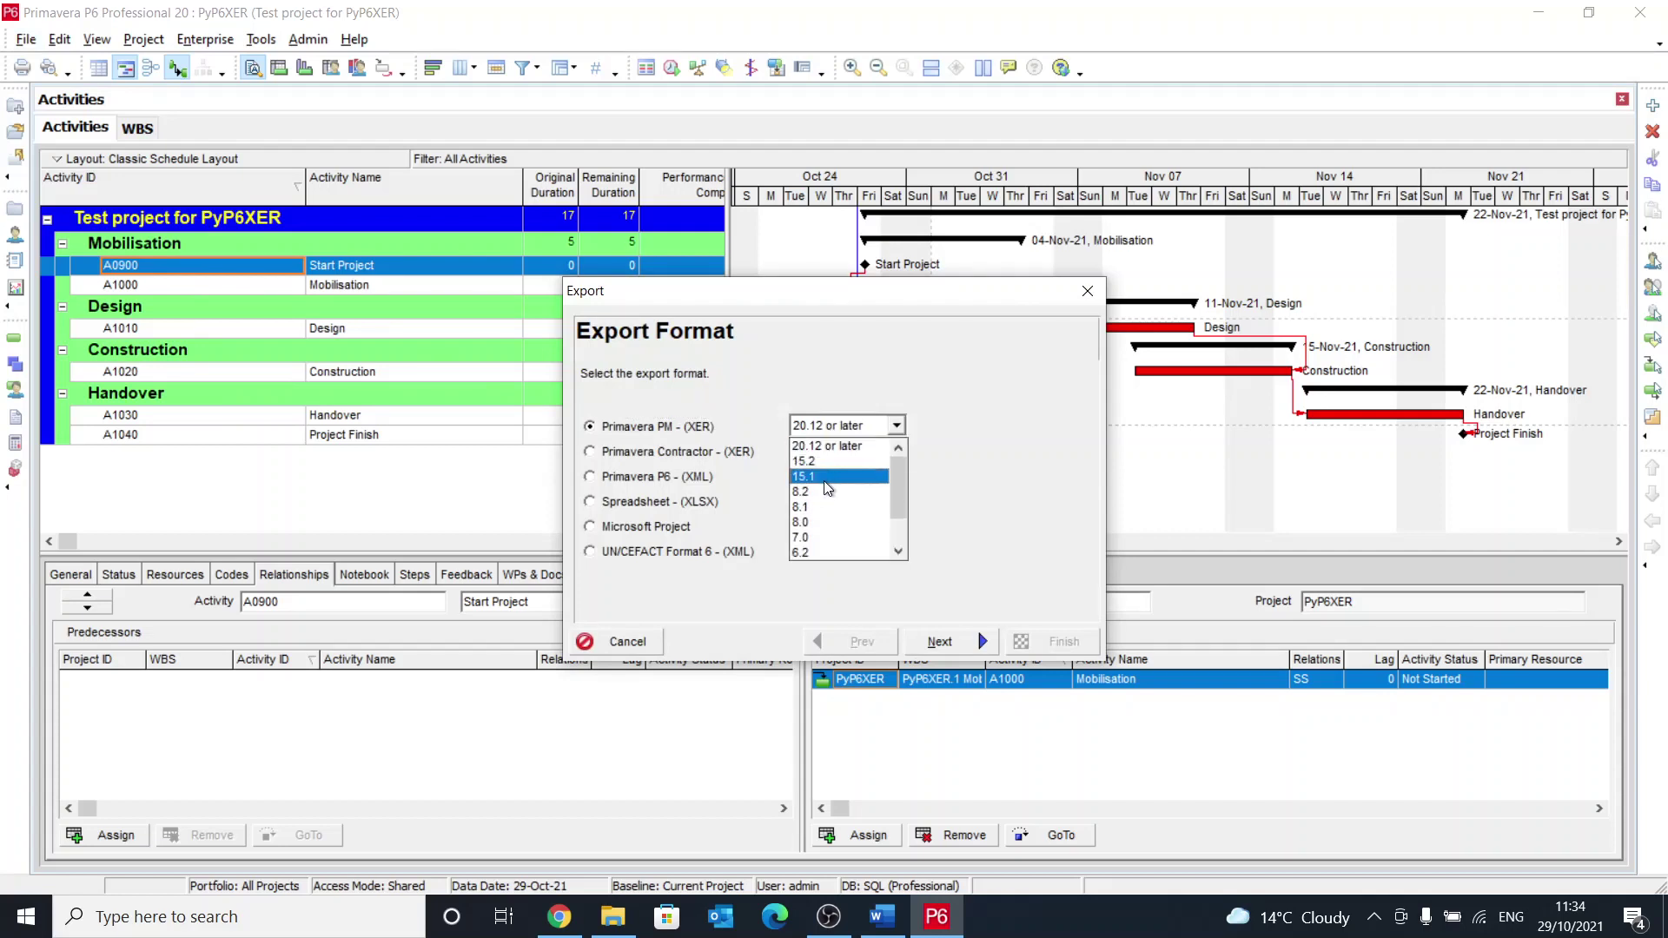
click(823, 489)
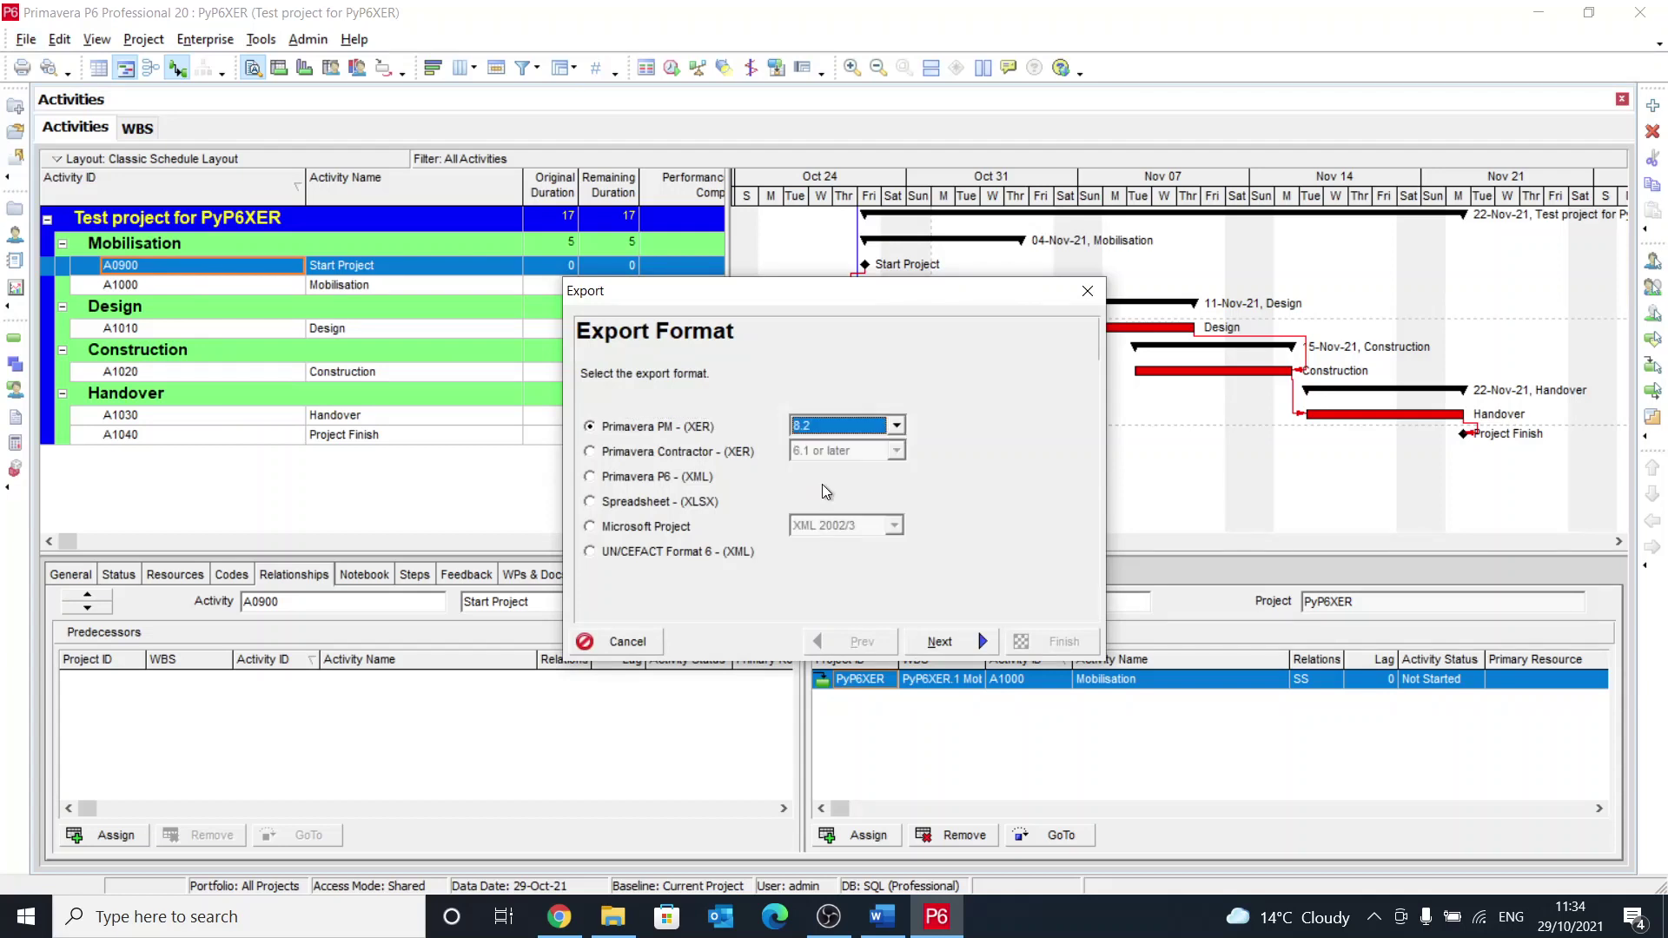
click(942, 652)
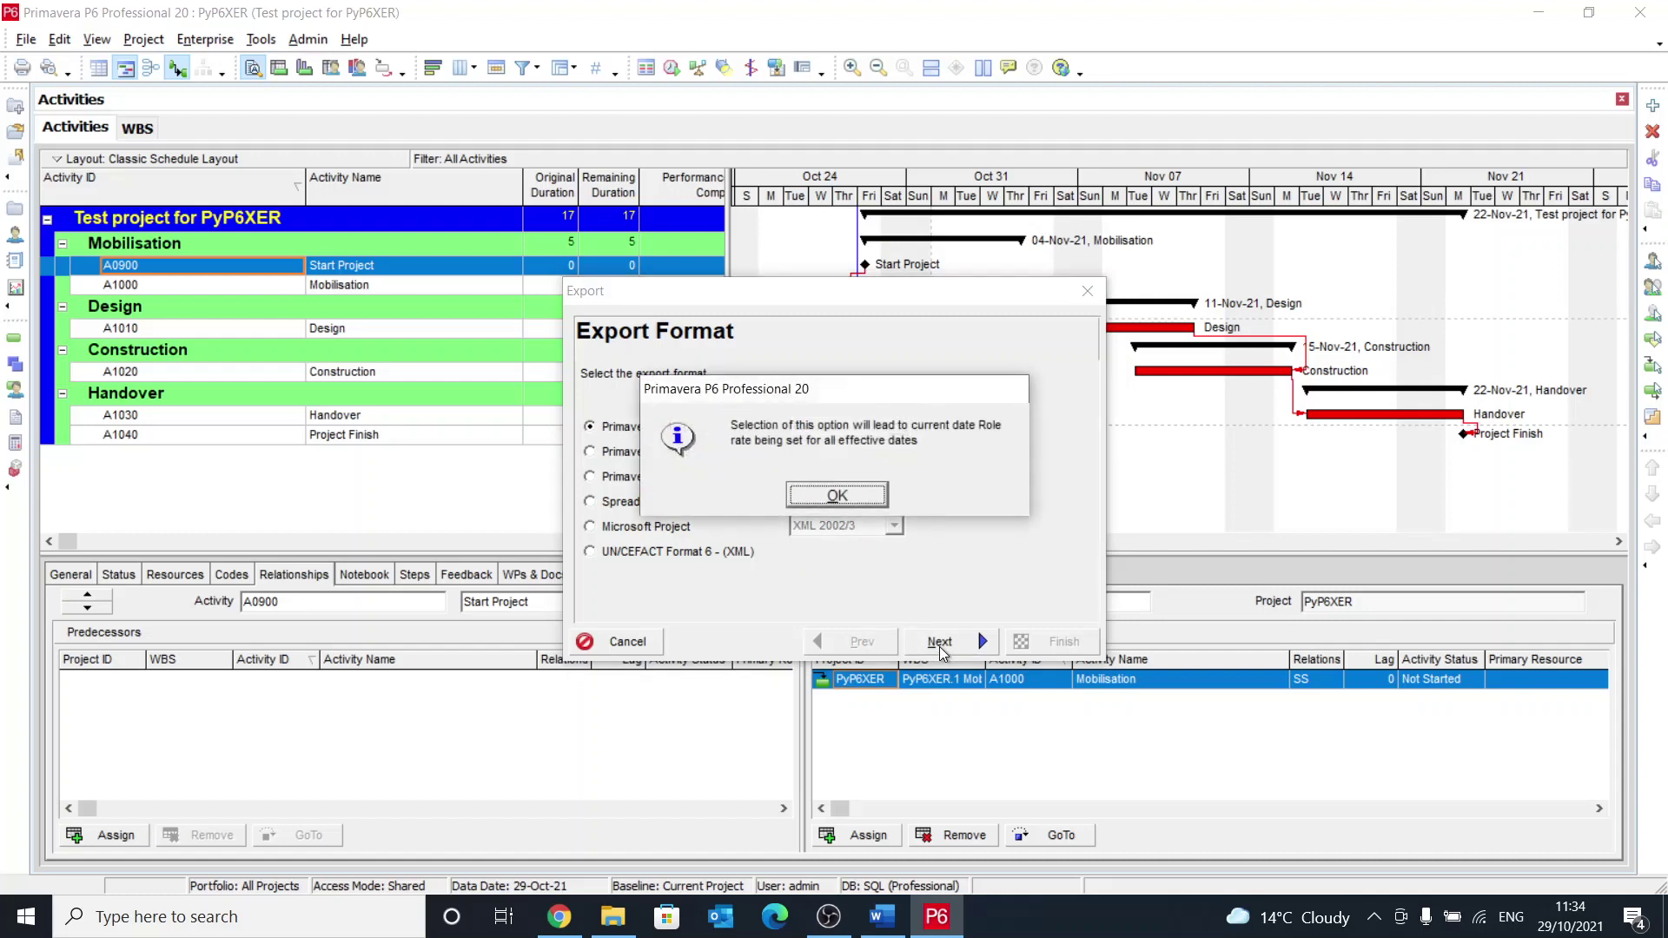
click(856, 498)
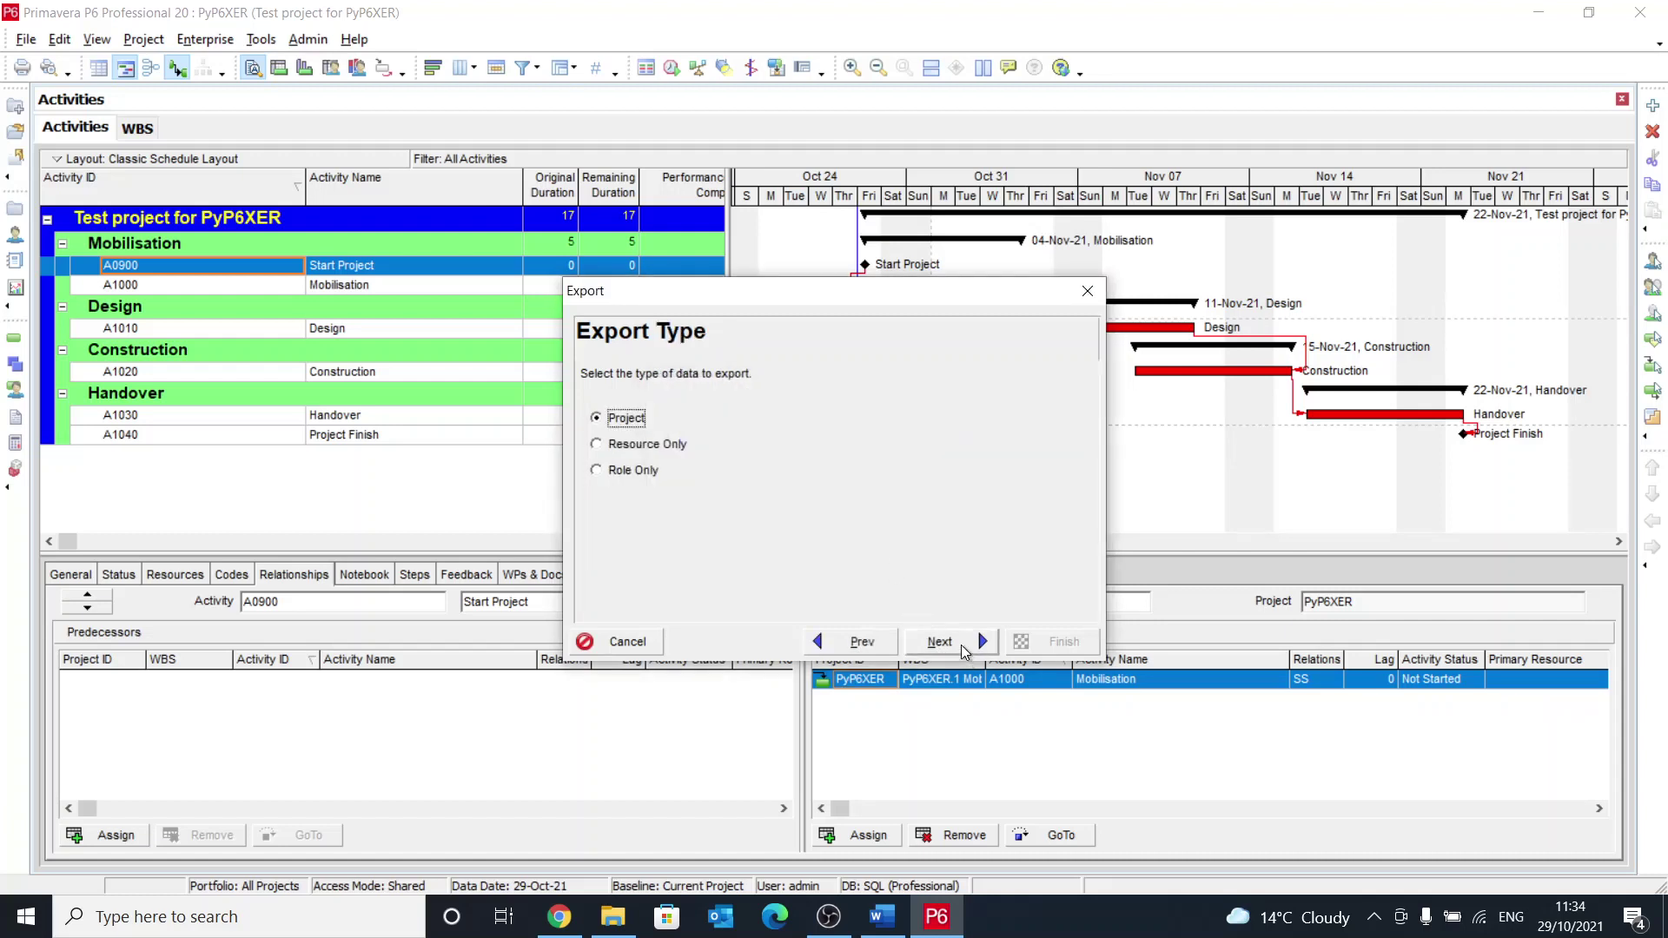
click(961, 643)
click(961, 641)
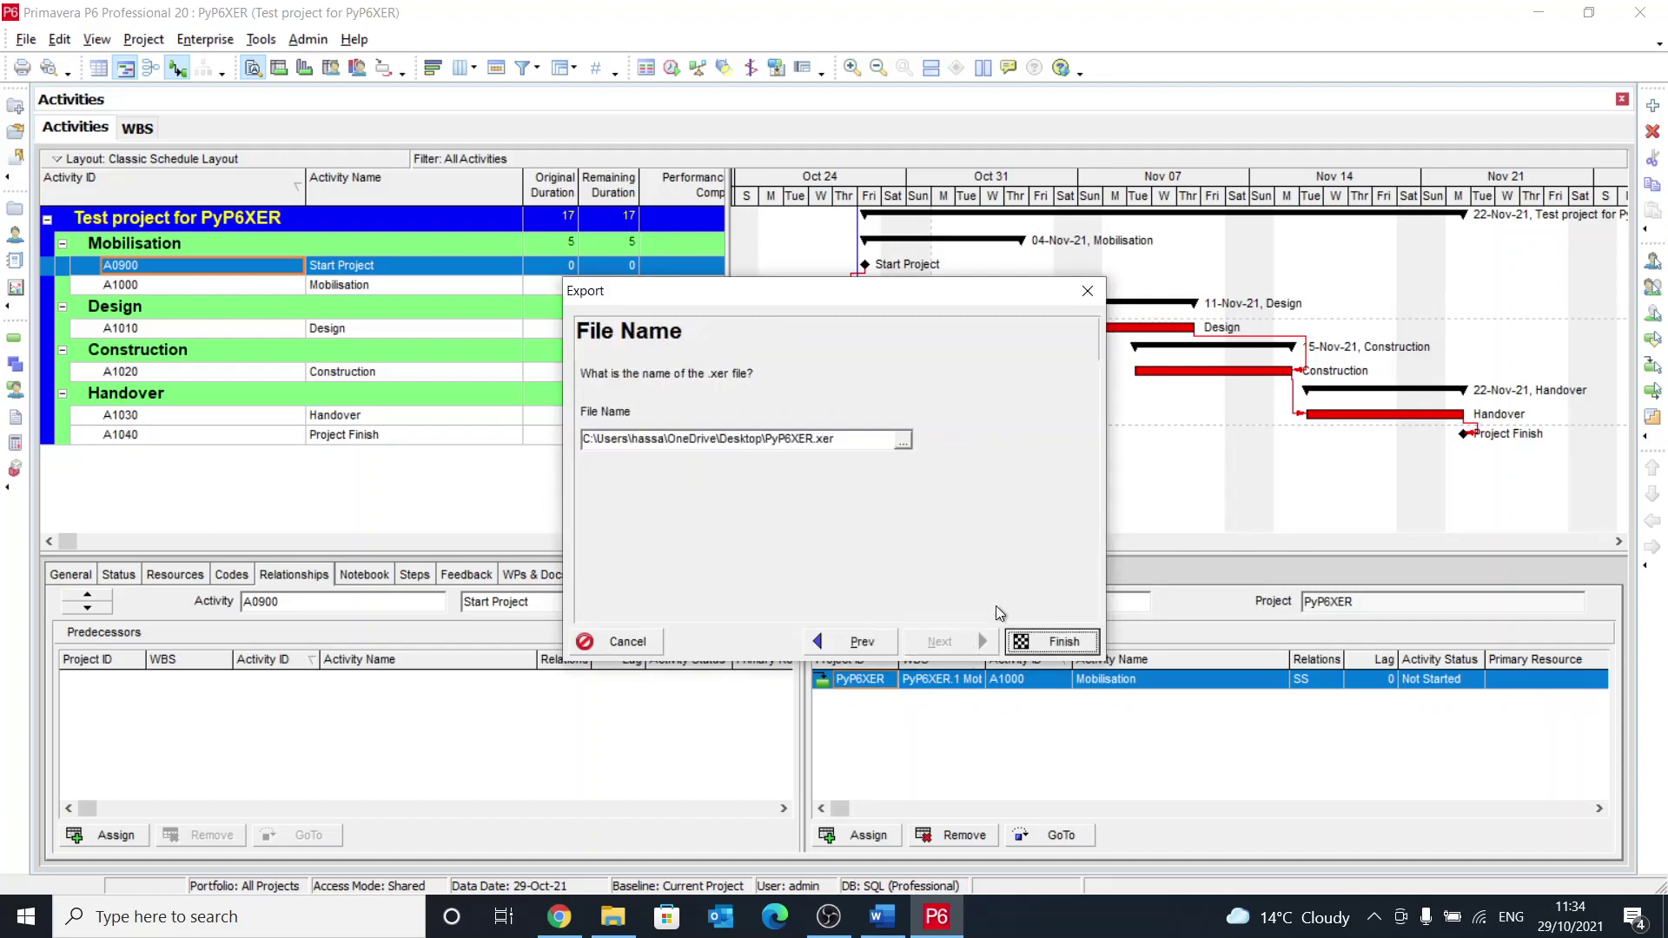
Step: Browse to the Desktop's P6XER Training folder as the XER save location
click(907, 441)
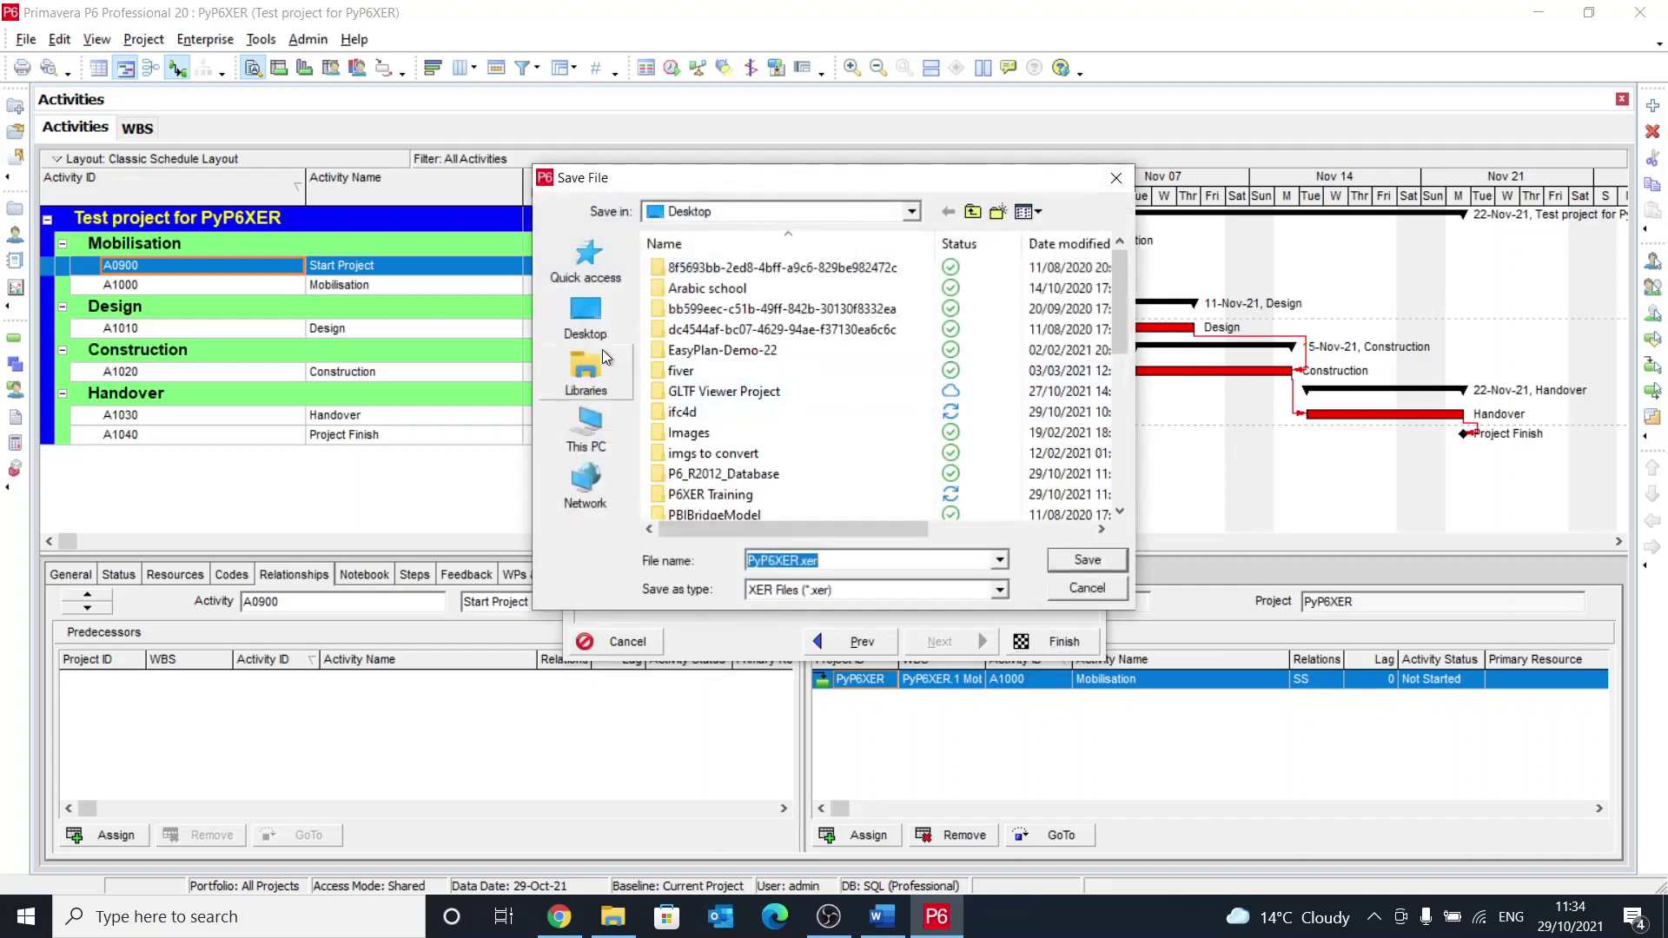
click(909, 212)
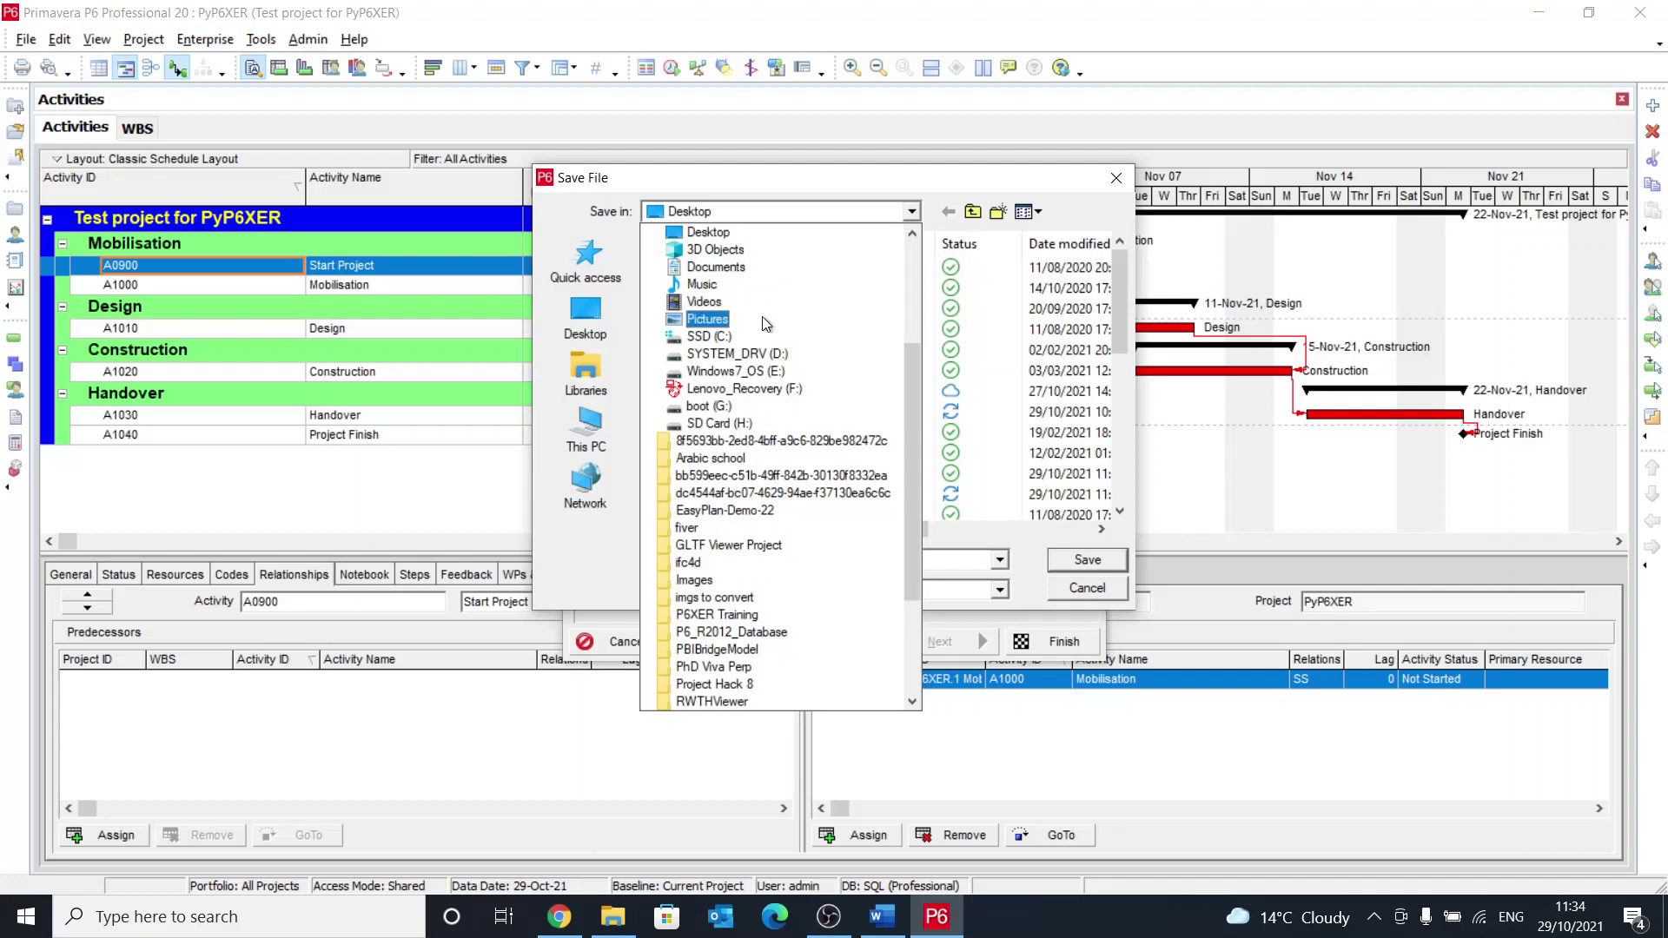
scroll(719, 391, up, 2)
scroll(721, 396, up, 2)
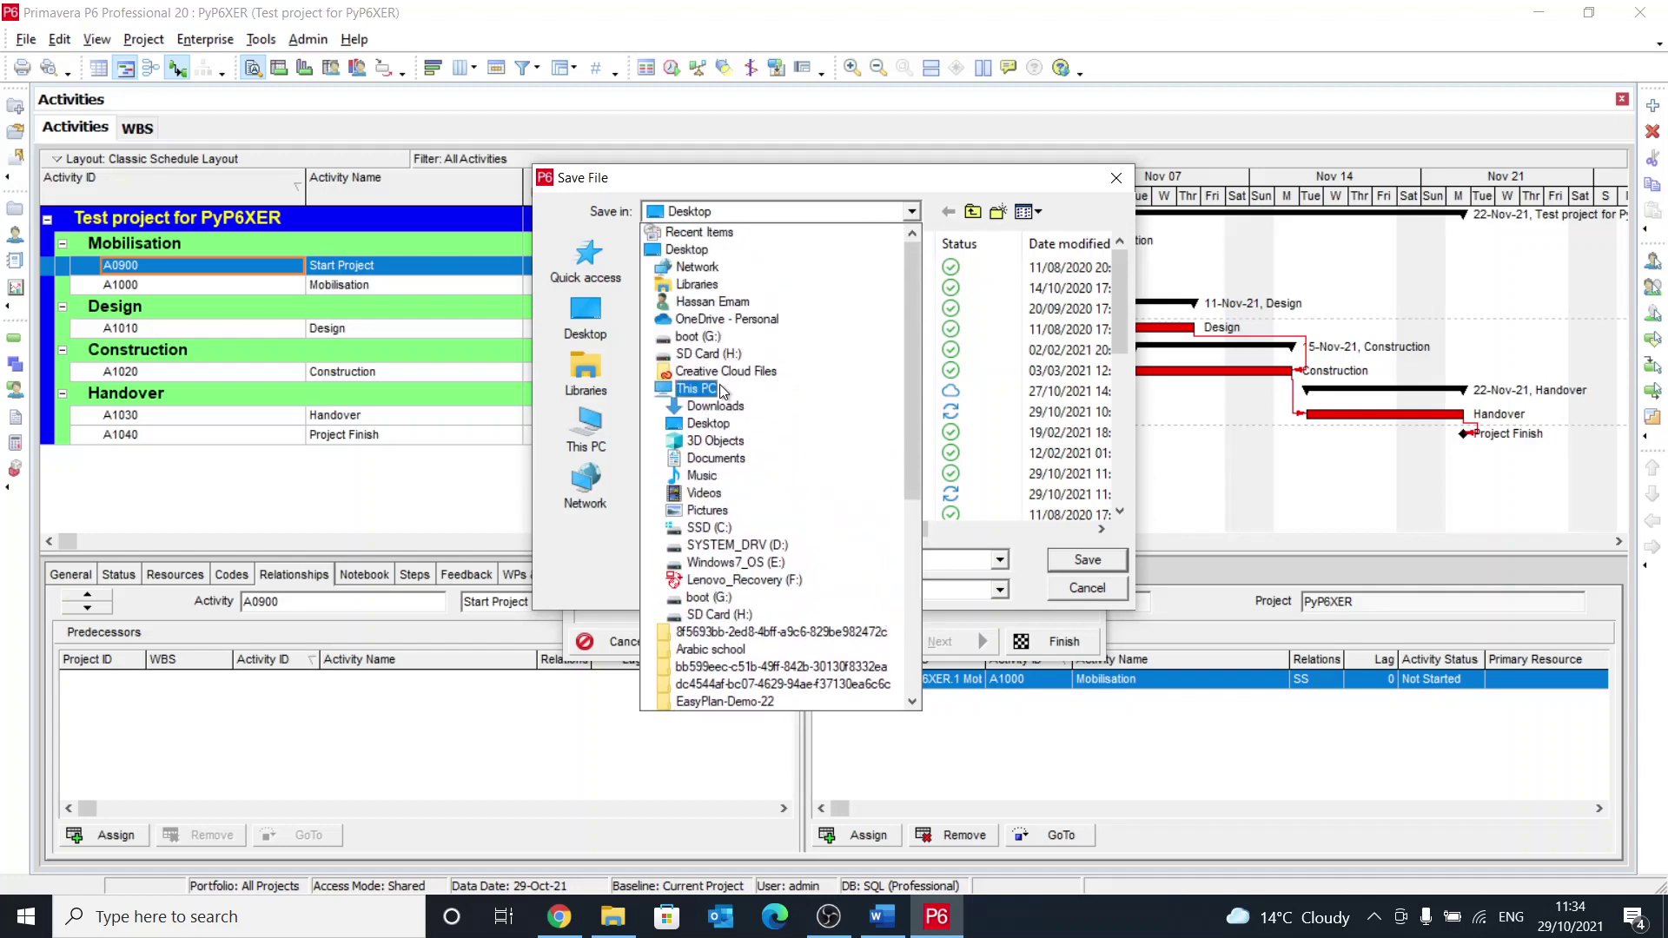
click(719, 301)
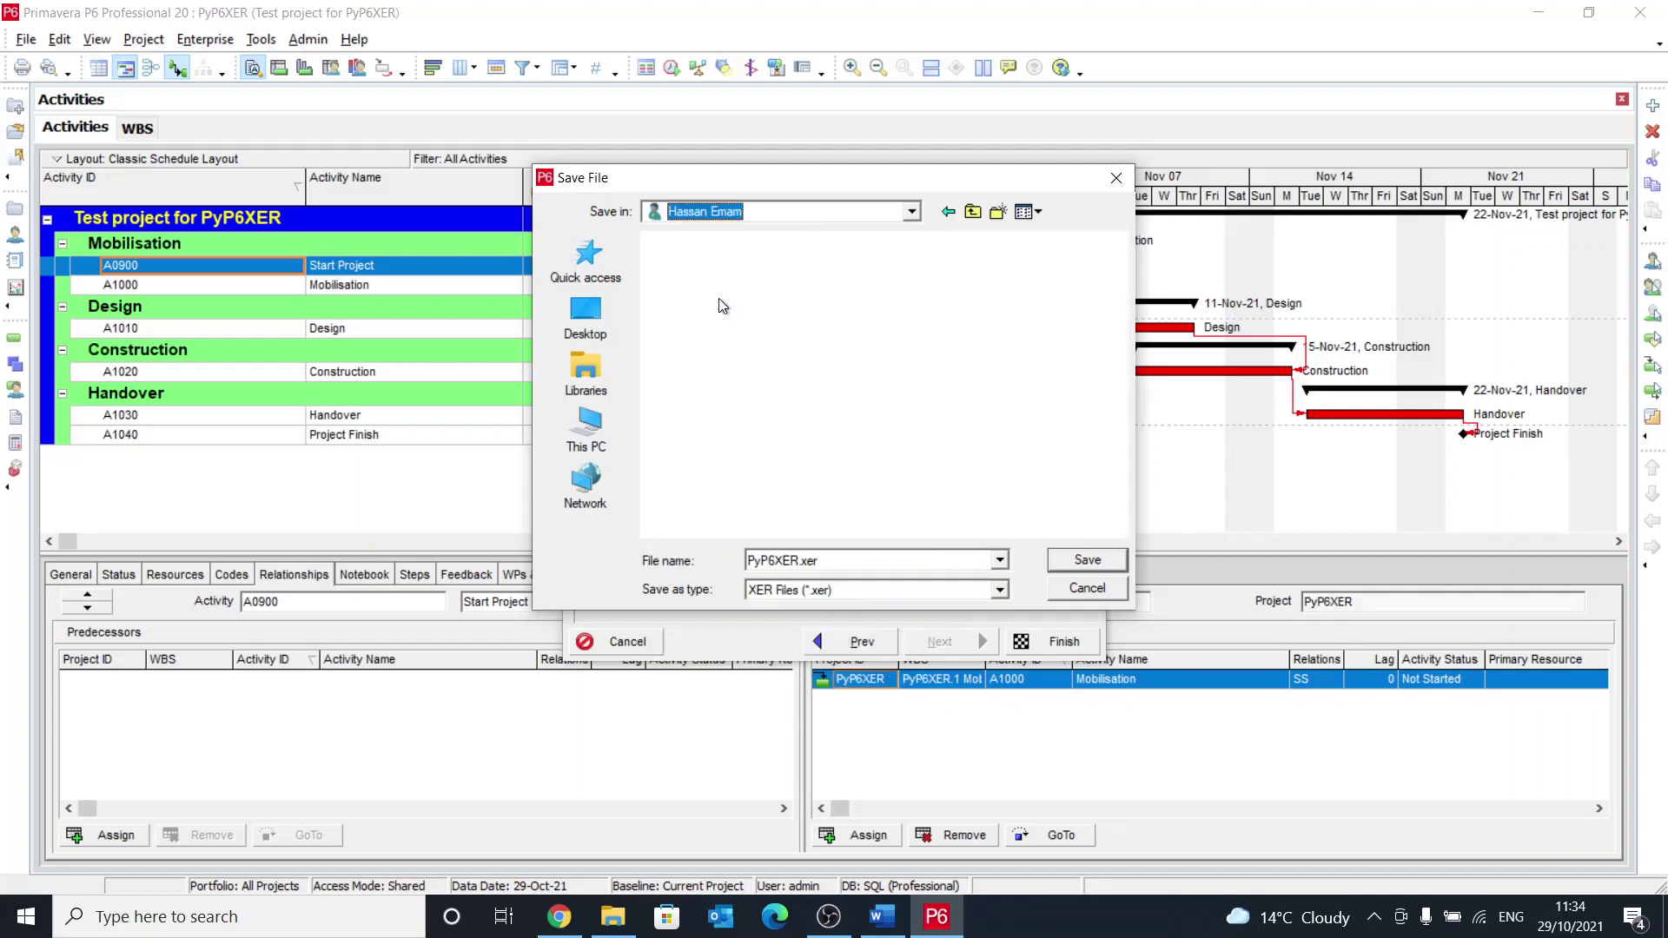
click(766, 282)
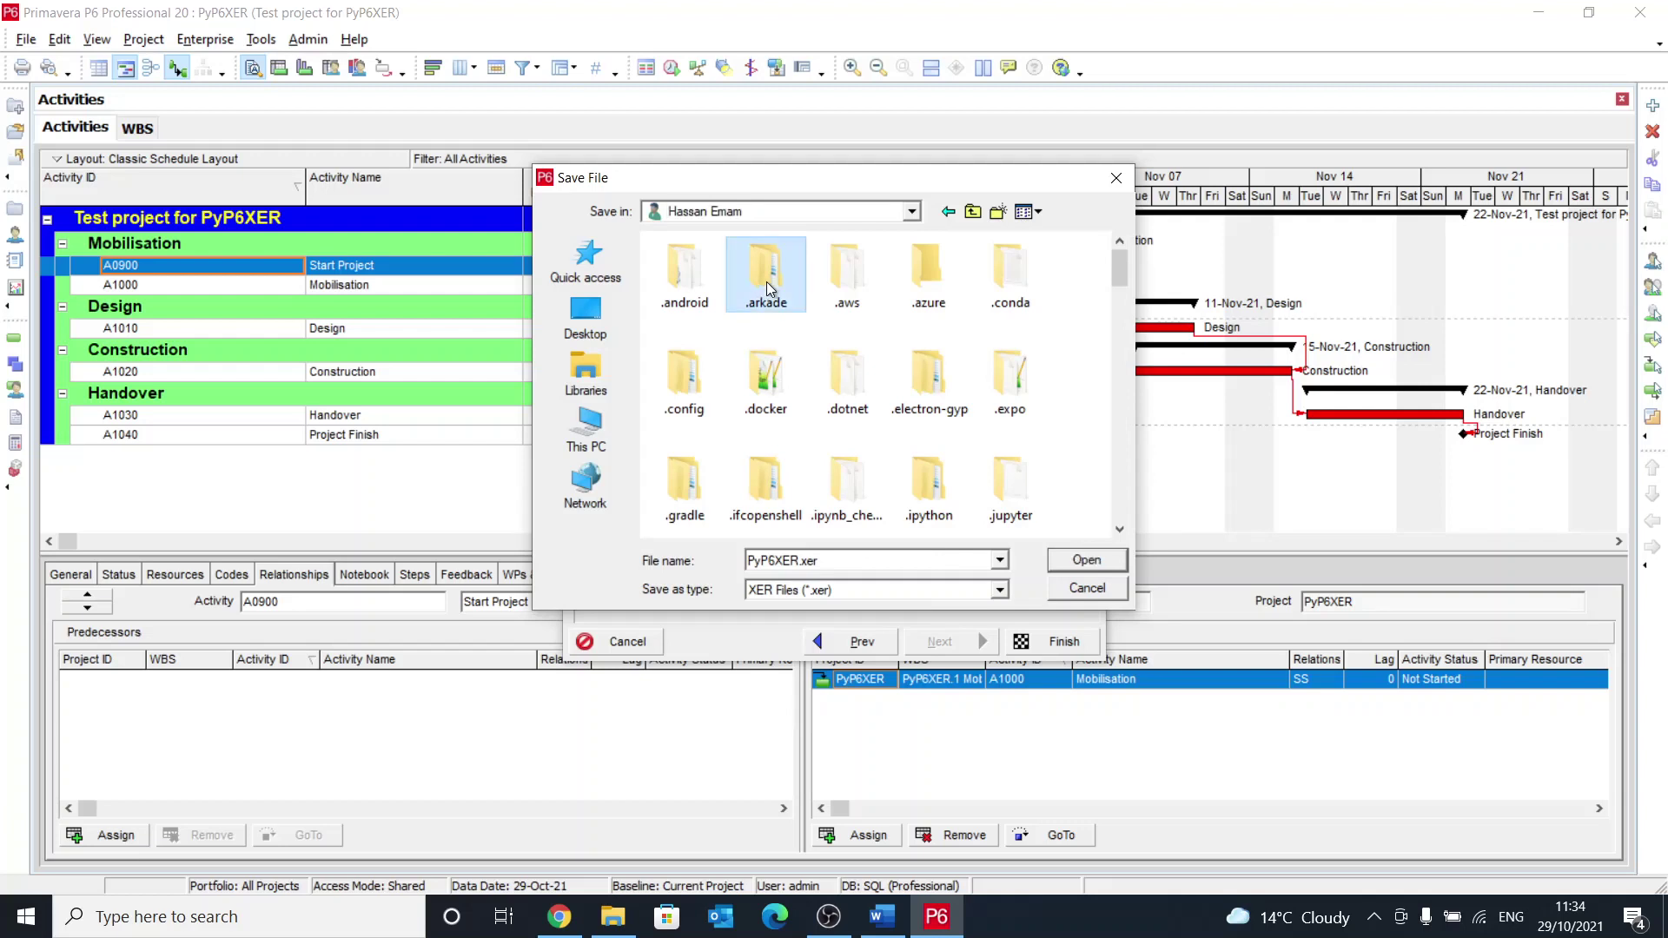
key(p)
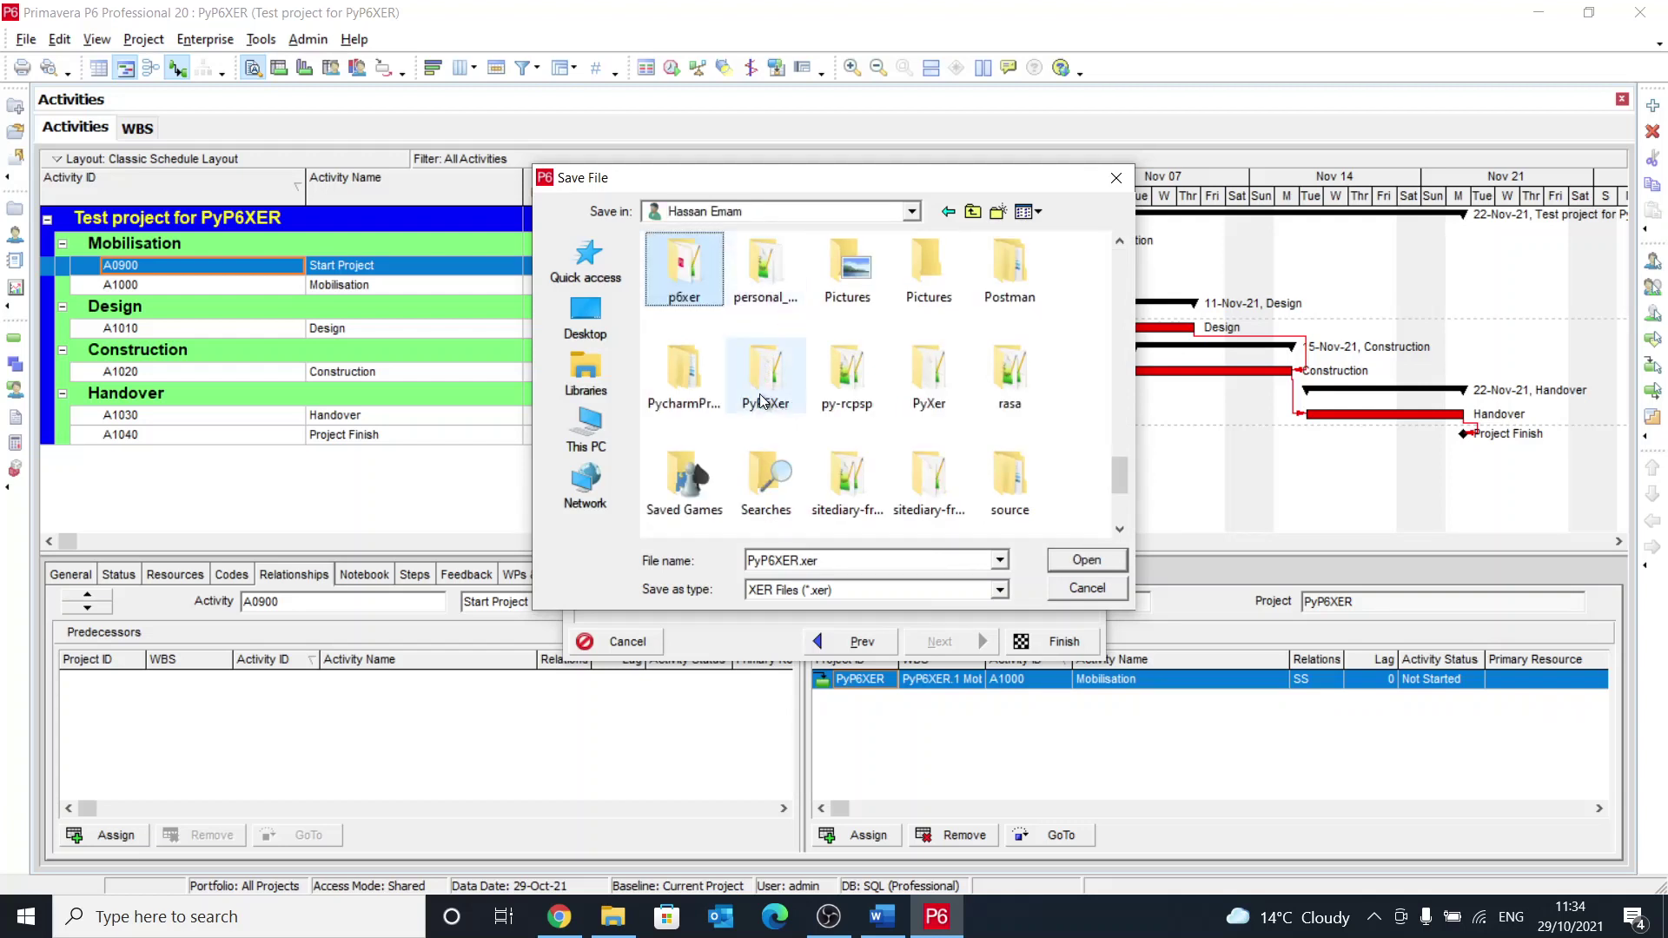
click(585, 314)
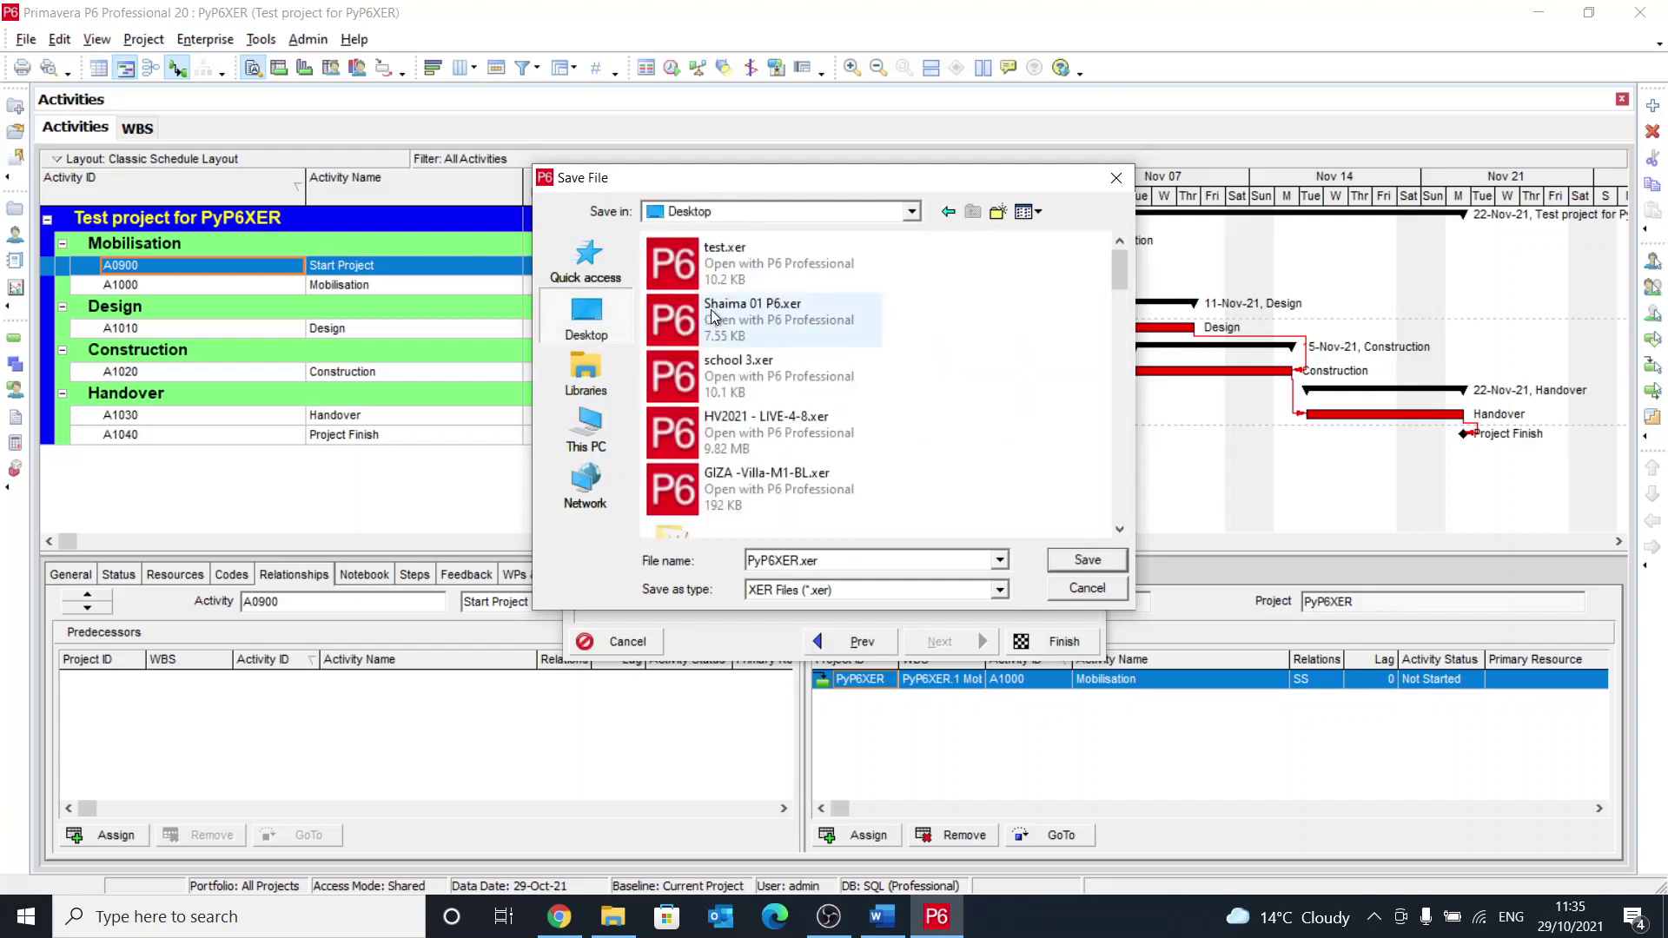
scroll(999, 447, down, 10)
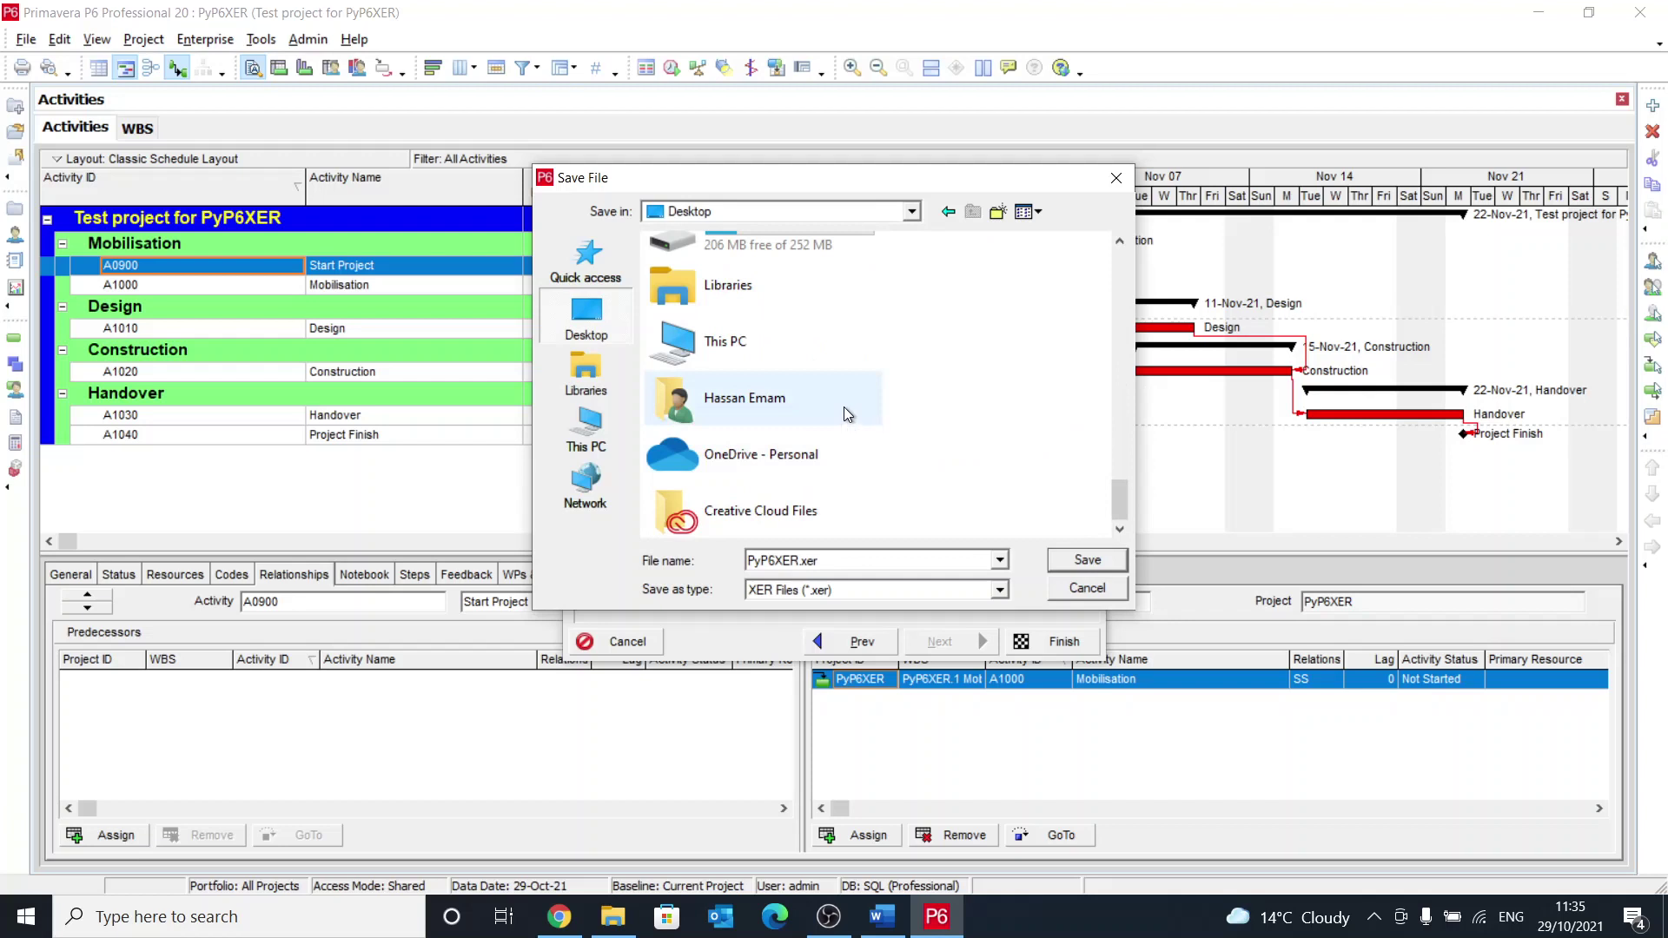
key(p)
key(p)
key(p)
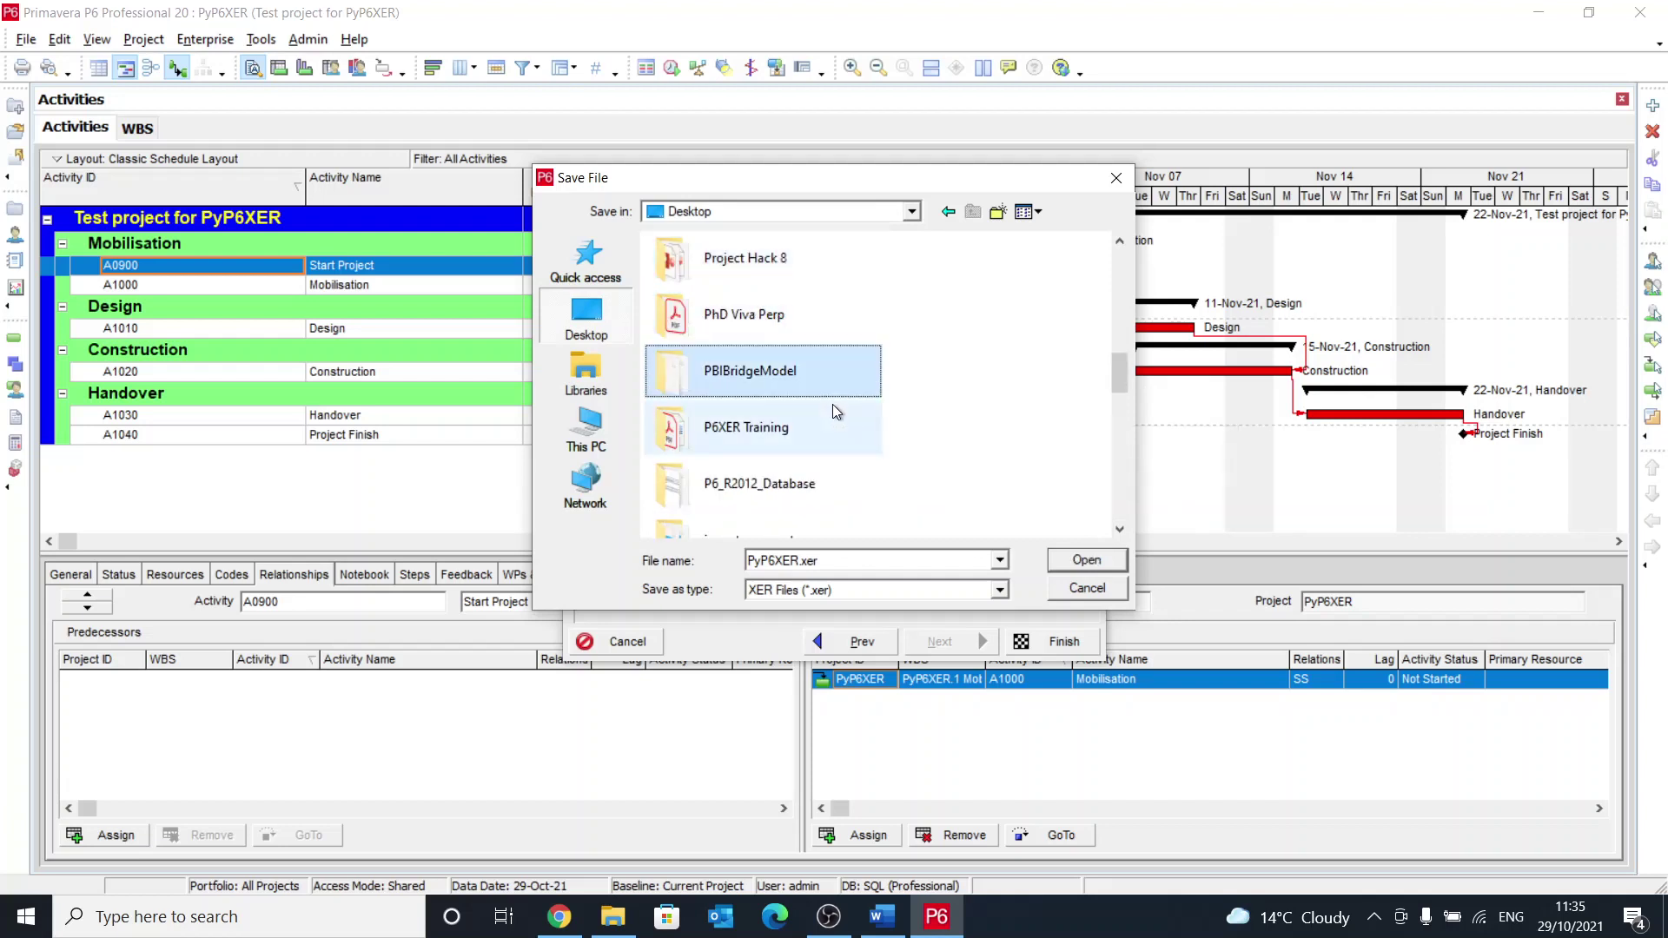
double_click(817, 420)
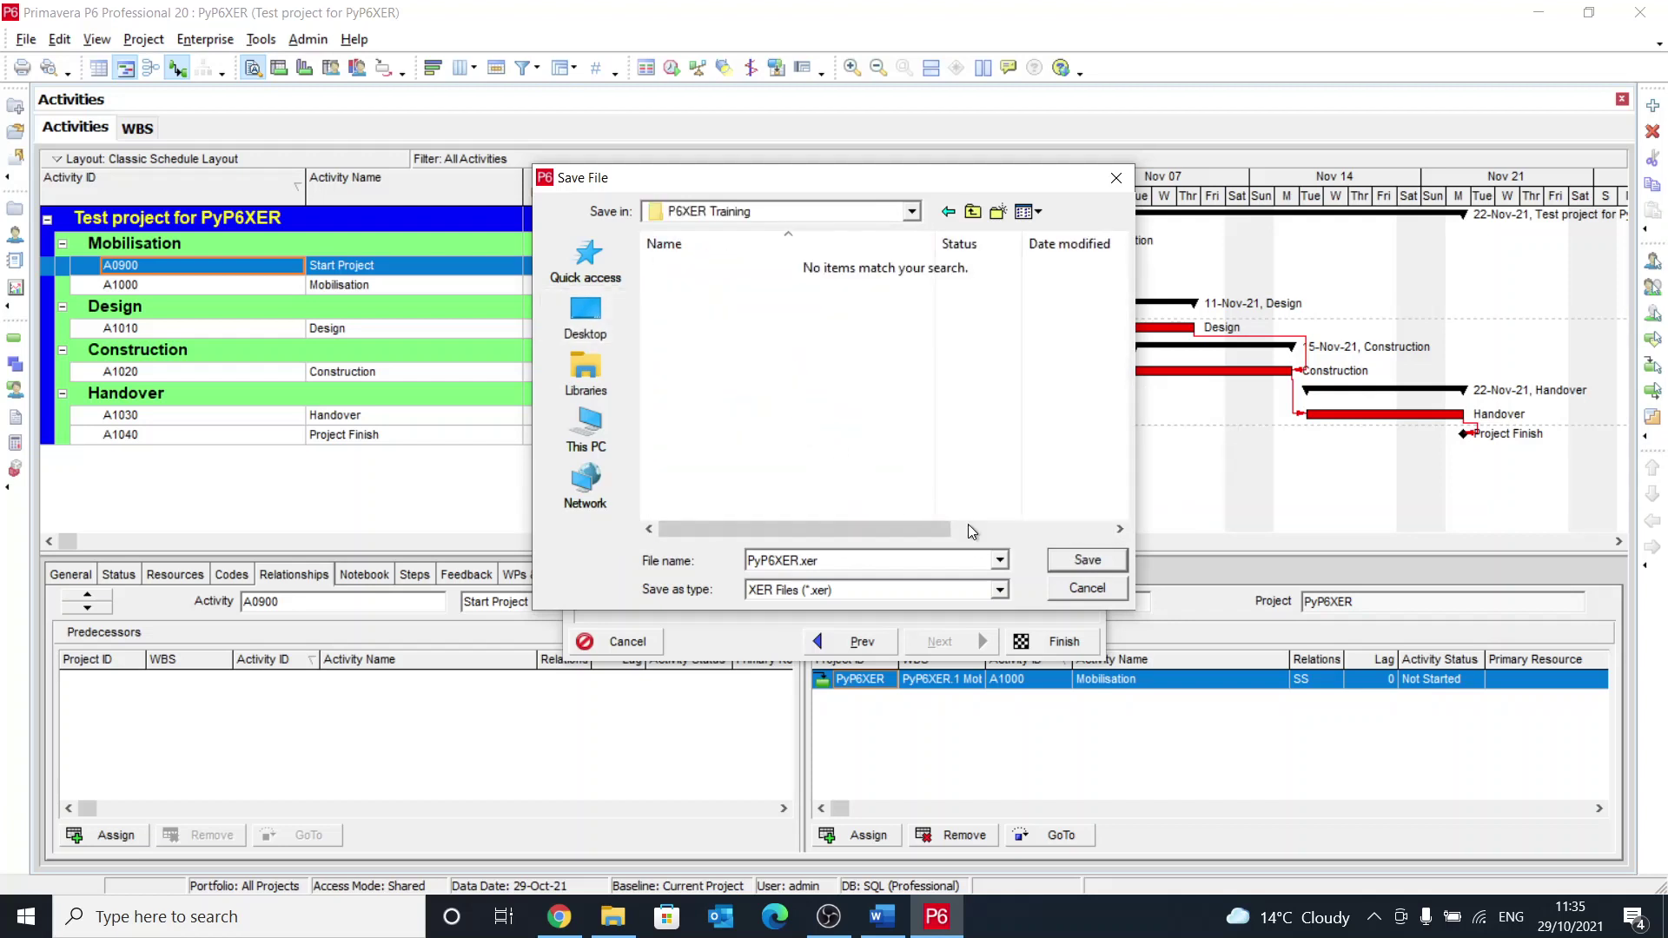
Step: Save PyP6XER.xer there, finish the export and close the export result
click(1074, 568)
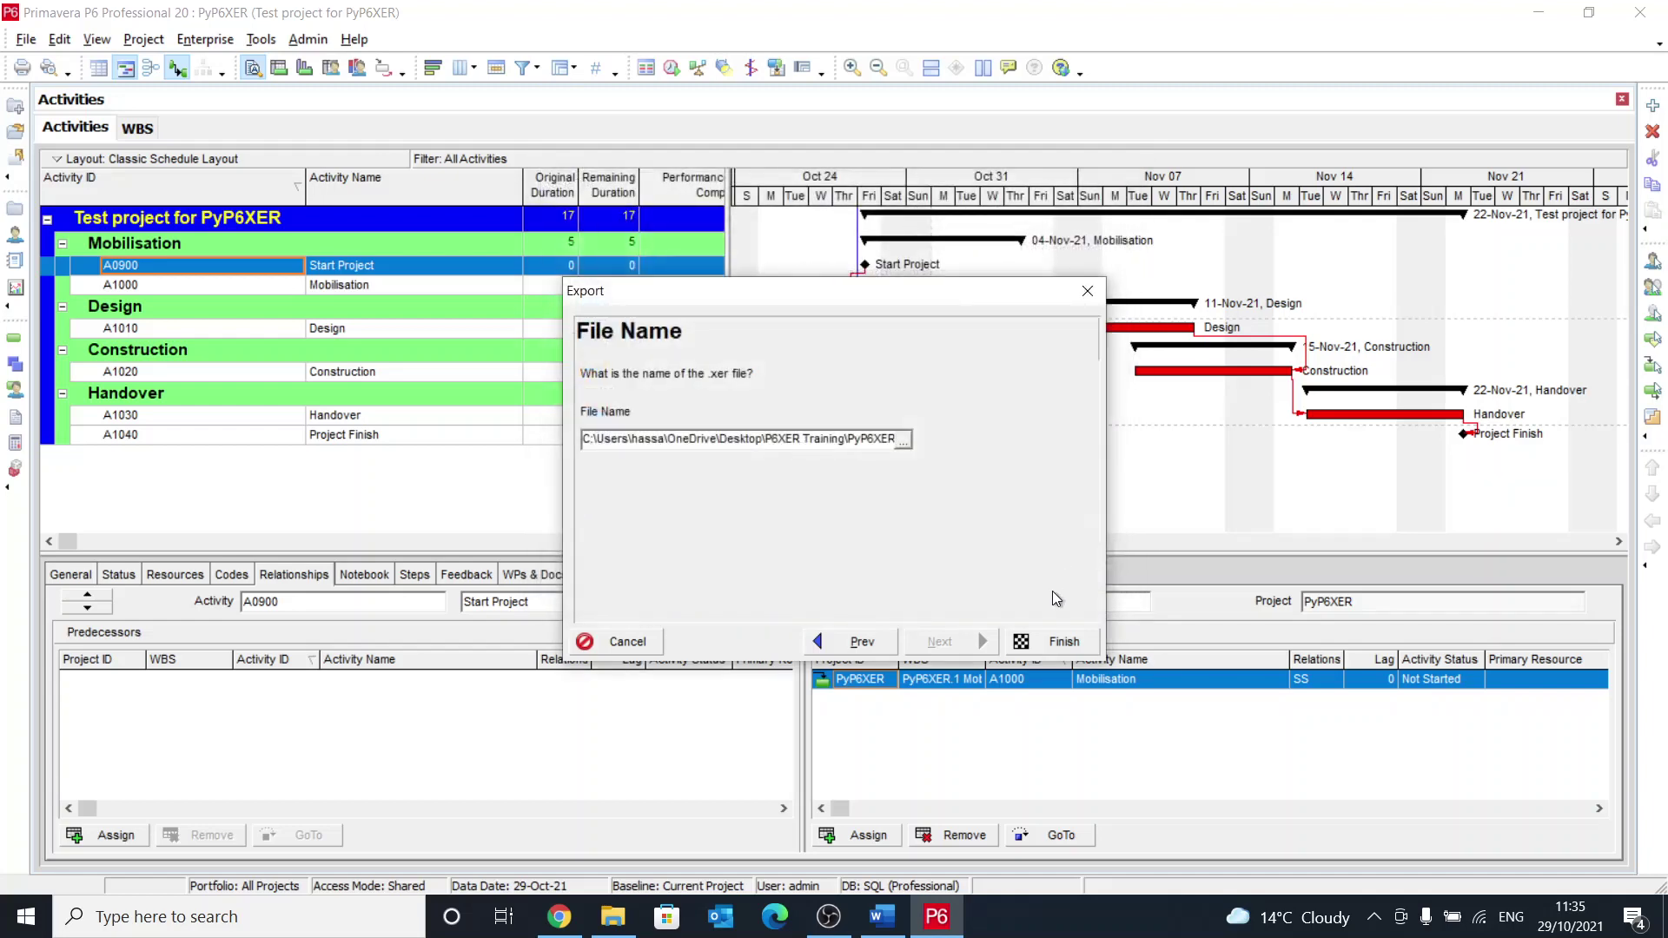
click(1029, 650)
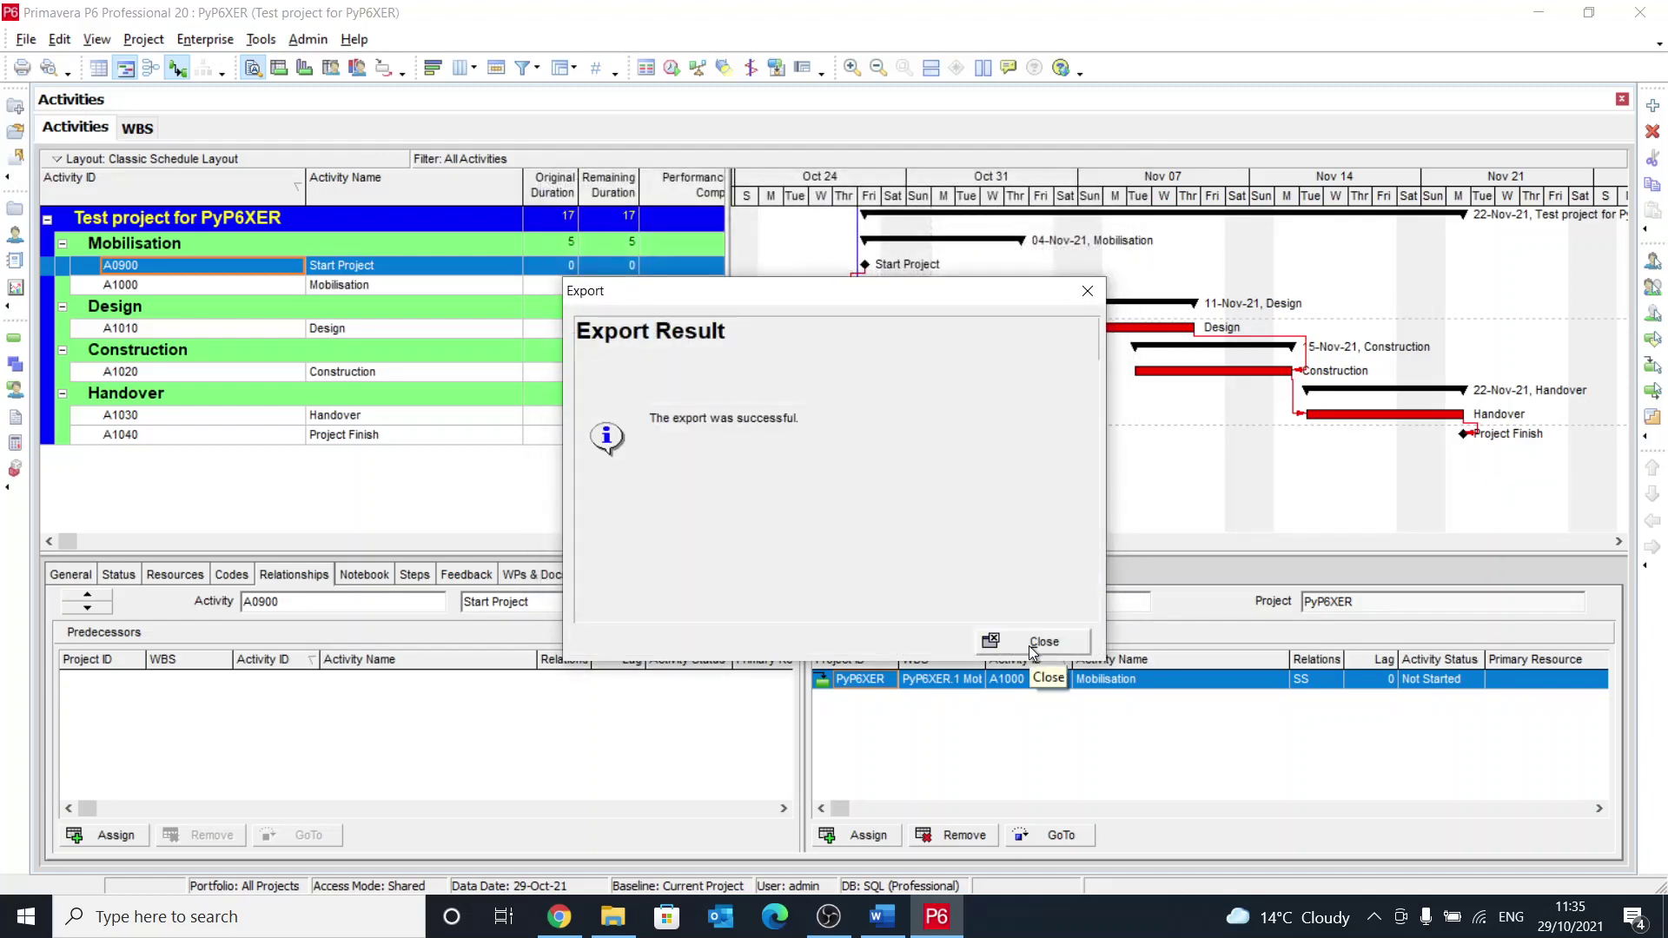
click(1029, 645)
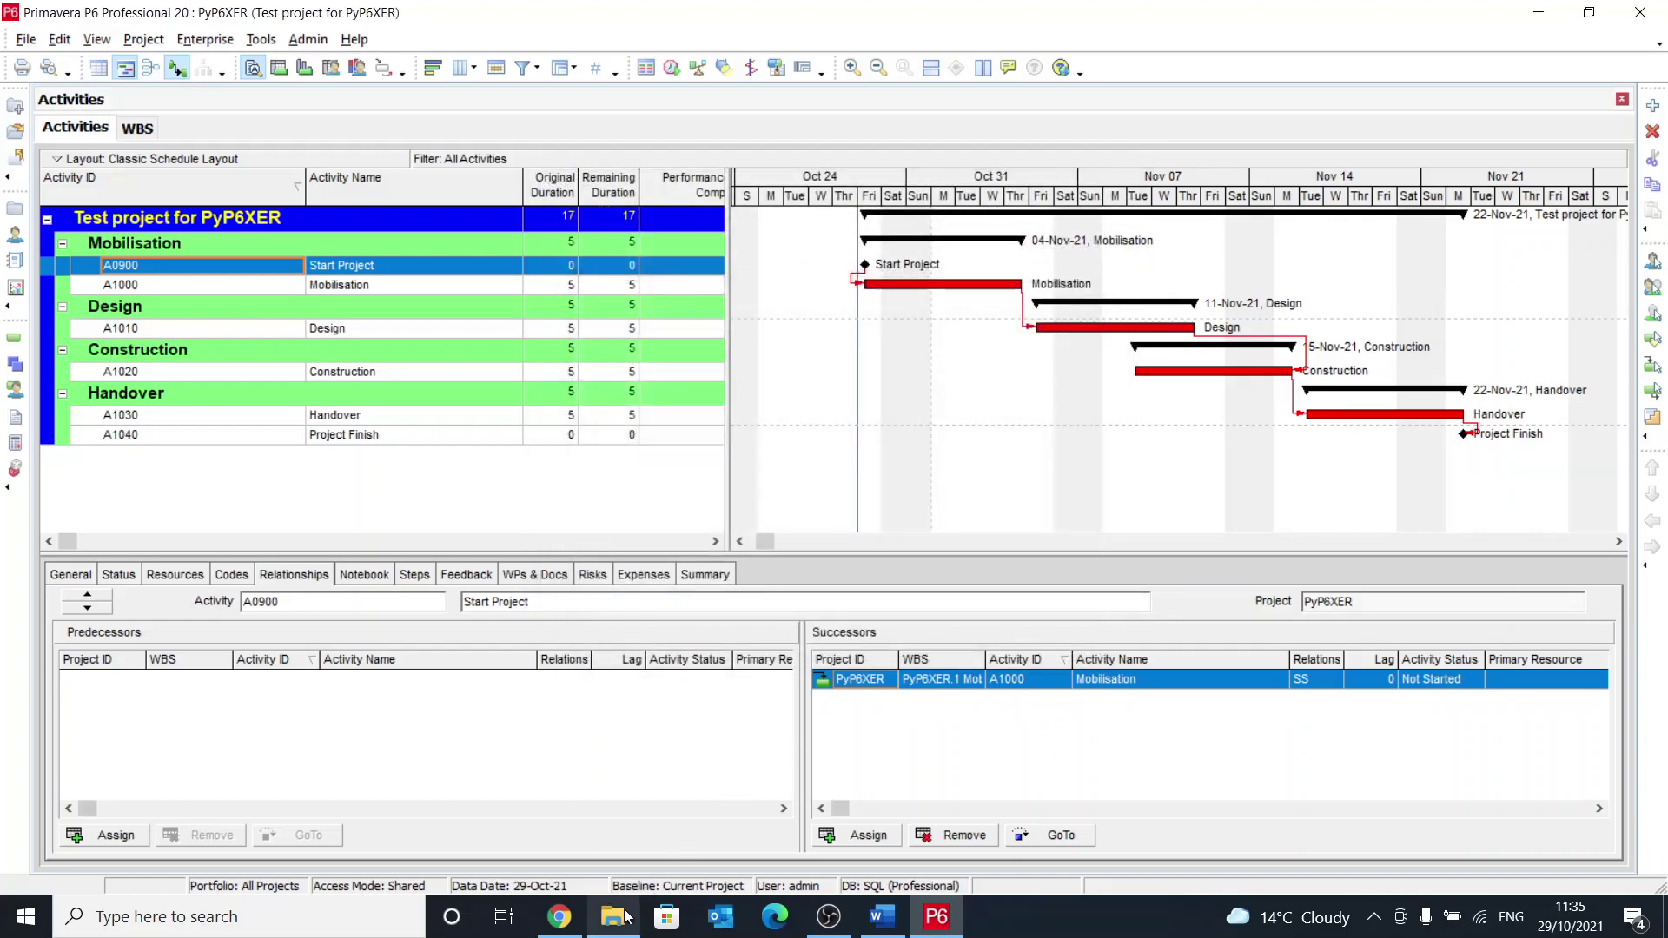